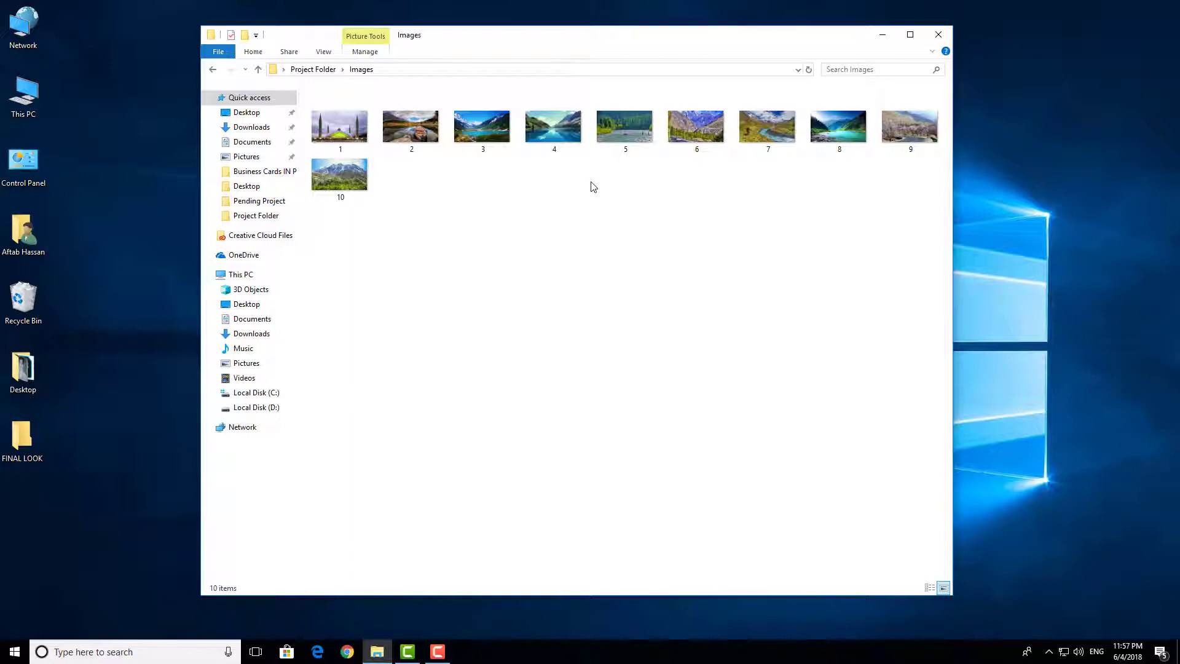
Step: Look through the pictures in the Images folder, the Music file in Project Folder, and the empty Camtasia project
{"action": "left_click", "coordinate": [362, 139]}
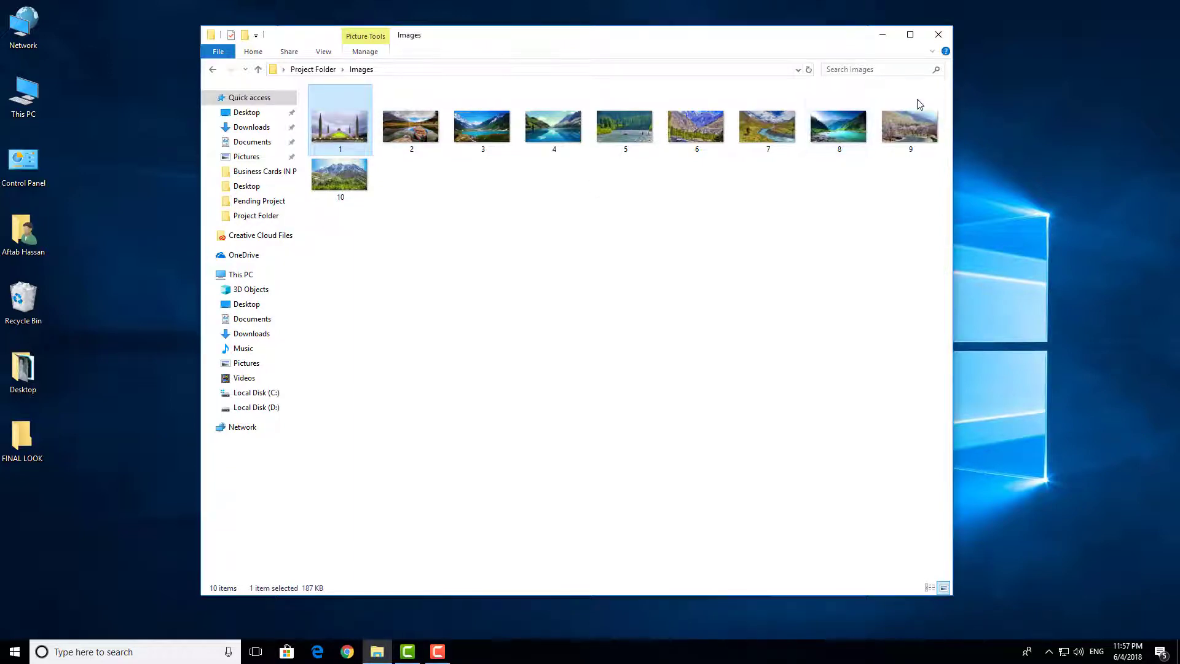
{"action": "key", "text": "Return"}
{"action": "left_click_drag", "start_coordinate": [943, 256], "coordinate": [430, 237]}
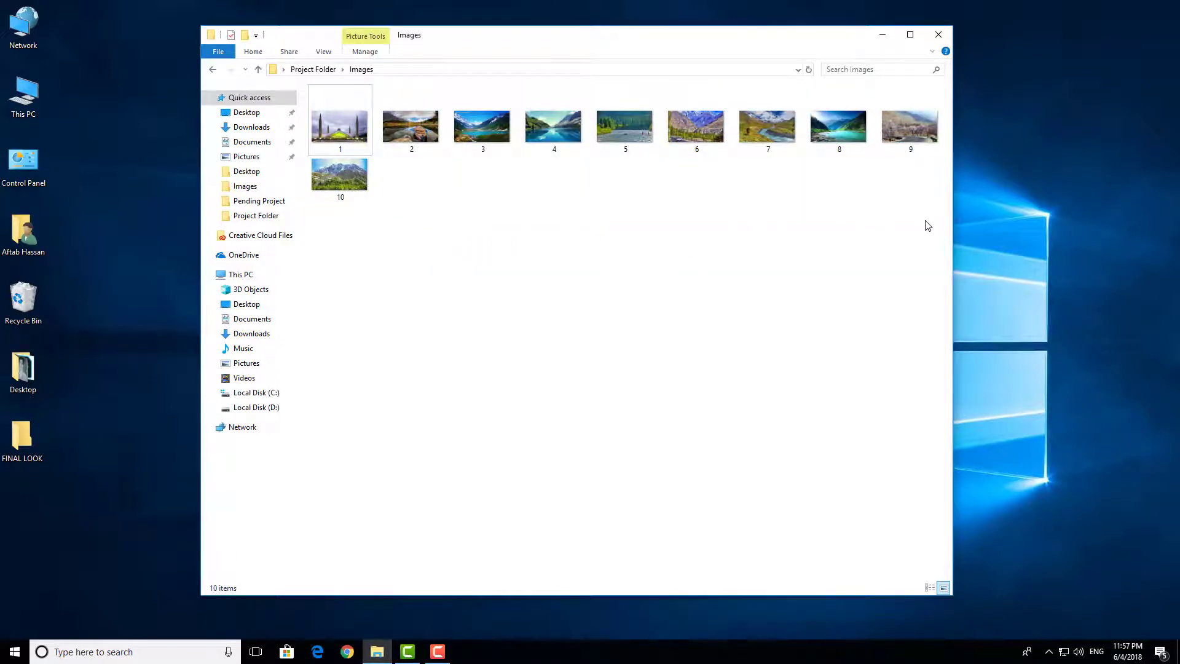
{"action": "left_click_drag", "start_coordinate": [803, 329], "coordinate": [769, 348]}
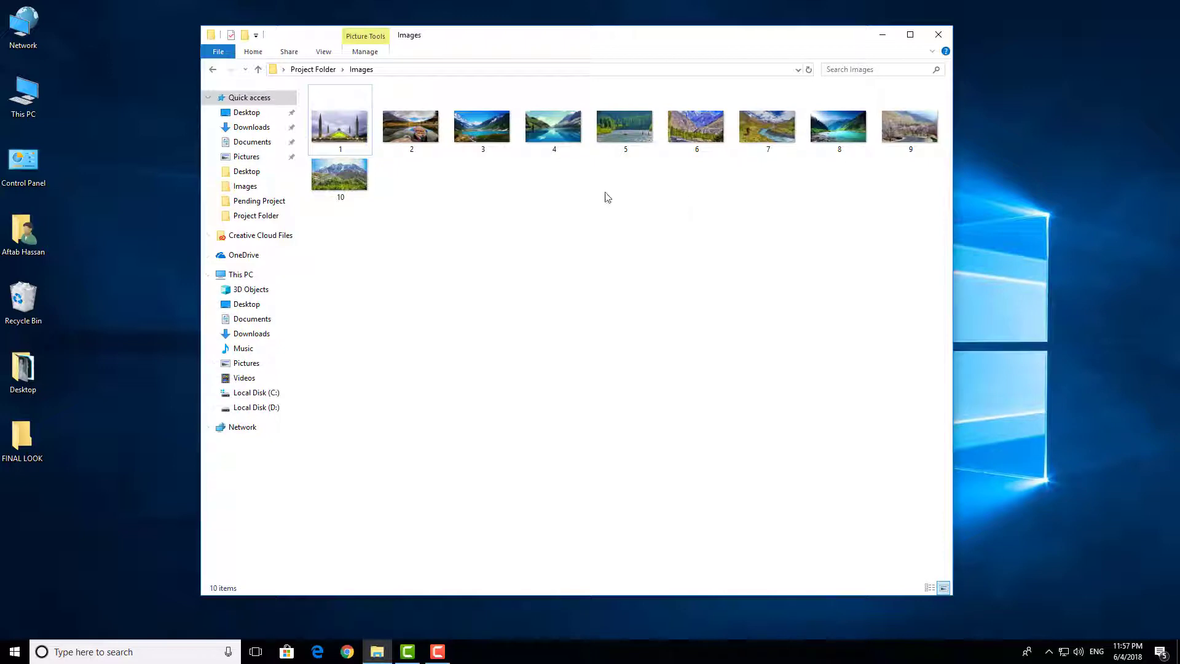
{"action": "left_click", "coordinate": [213, 68]}
{"action": "left_click", "coordinate": [423, 126]}
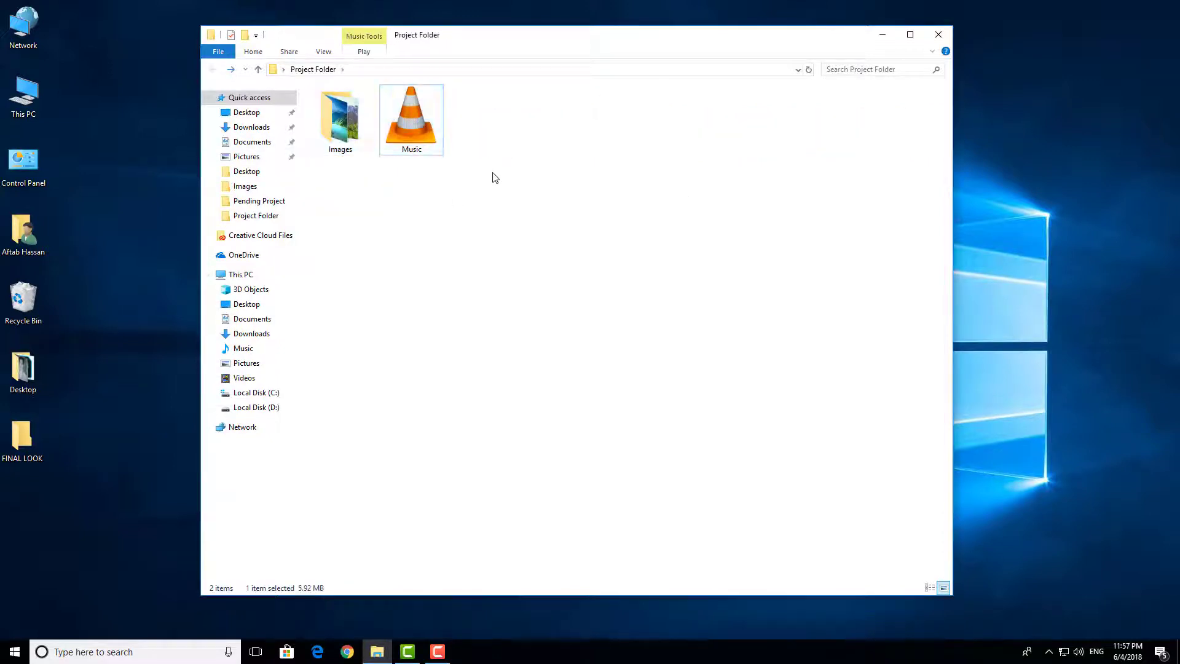
{"action": "left_click", "coordinate": [938, 35]}
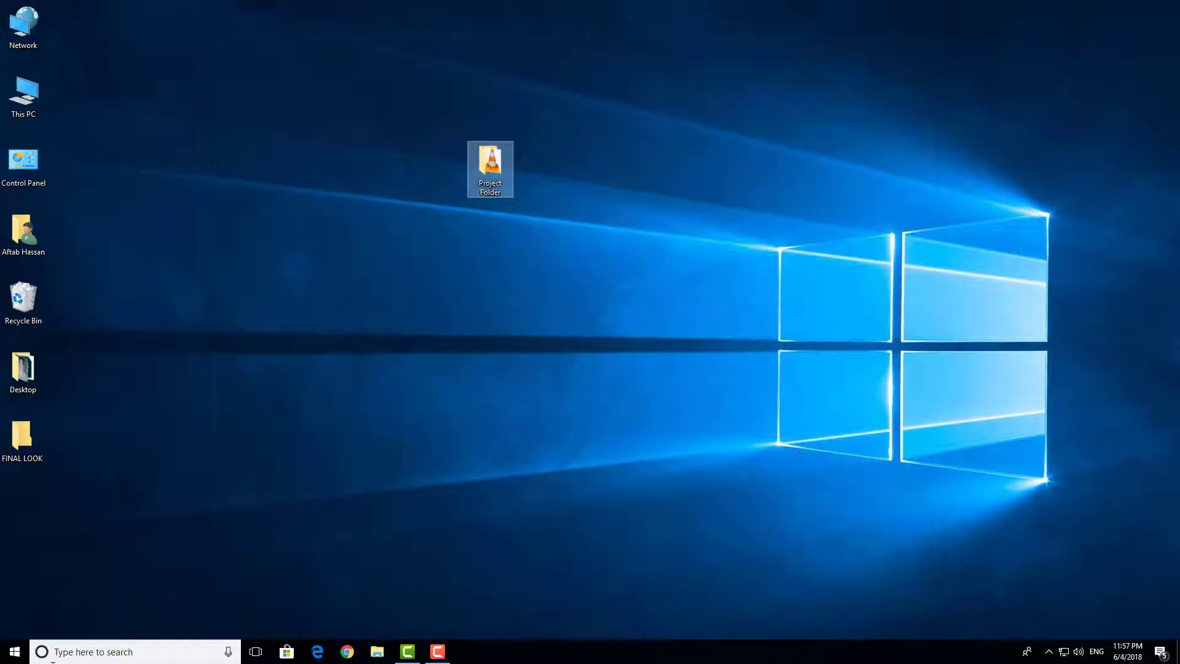
{"action": "left_click", "coordinate": [407, 651]}
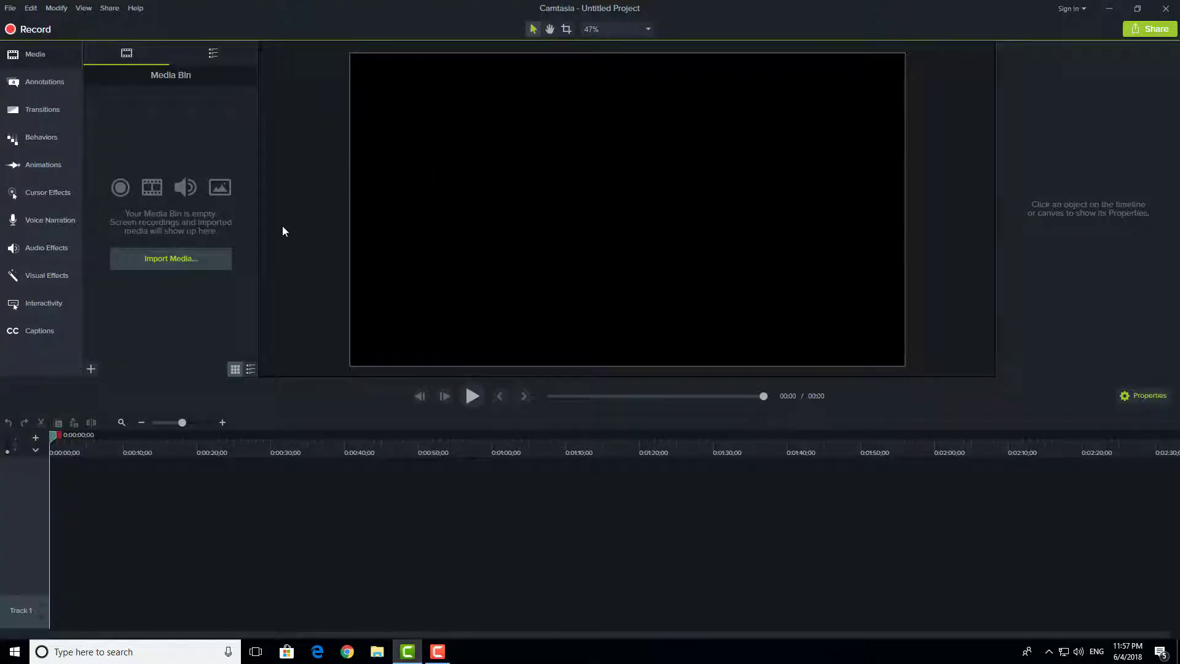
{"action": "left_click", "coordinate": [1109, 8]}
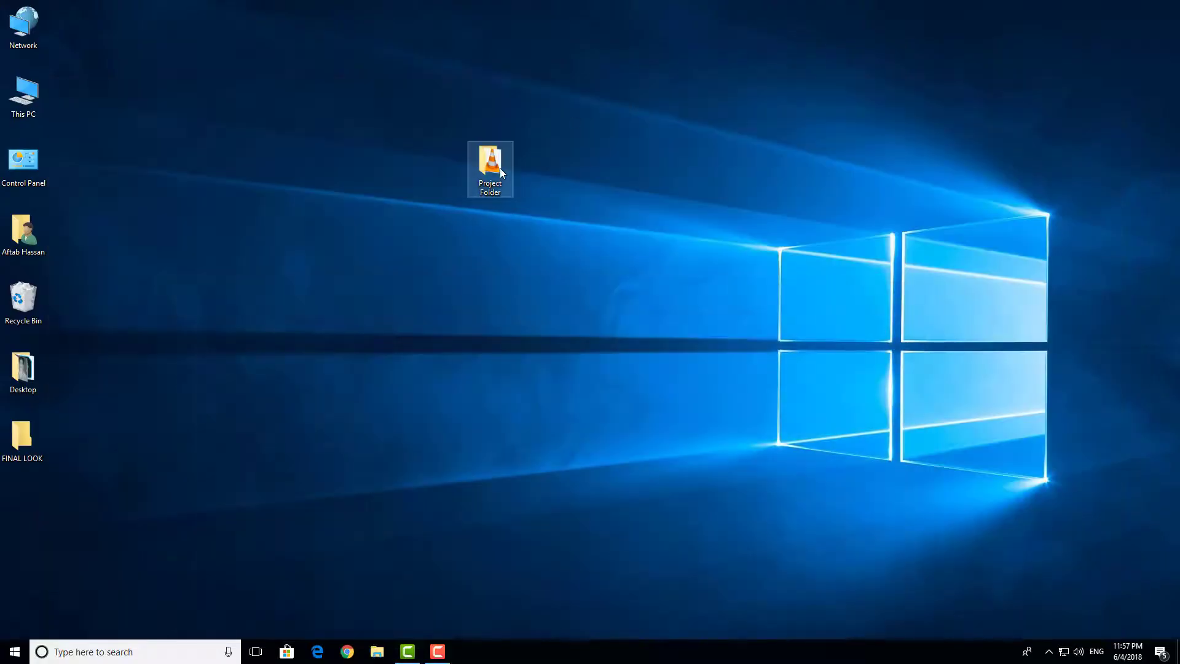
Step: Move all ten pictures from the Images subfolder up into Project Folder and refresh the folder view
{"action": "double_click", "coordinate": [501, 169]}
{"action": "double_click", "coordinate": [356, 116]}
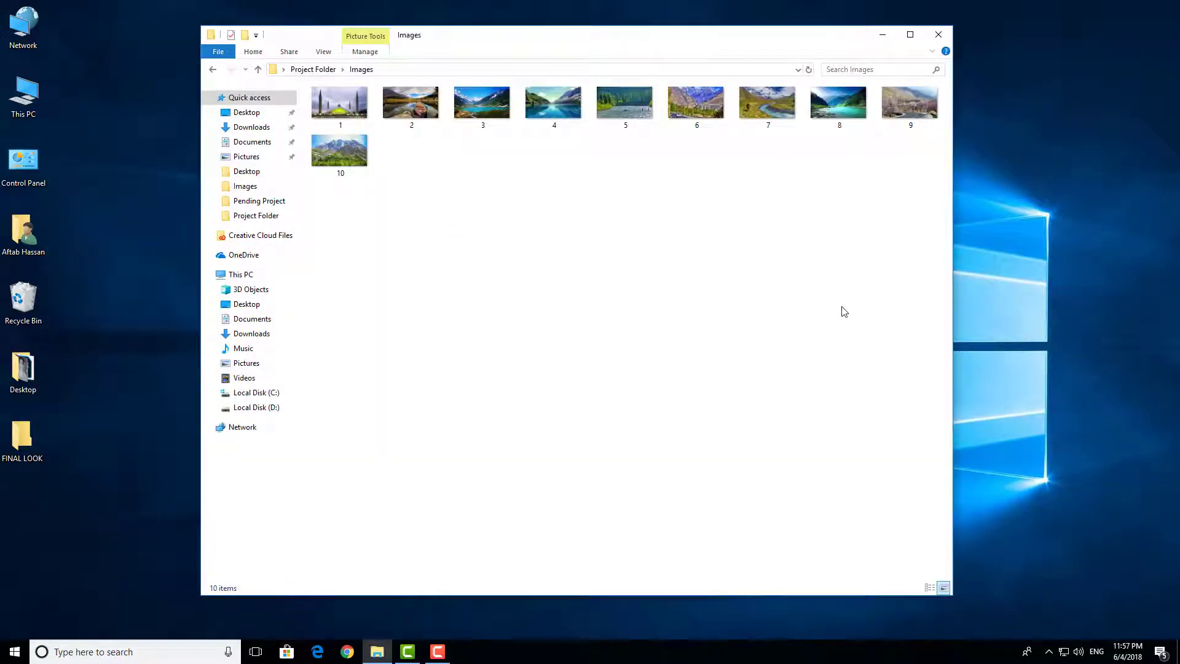
{"action": "key", "text": "ctrl+a"}
{"action": "left_click", "coordinate": [213, 68]}
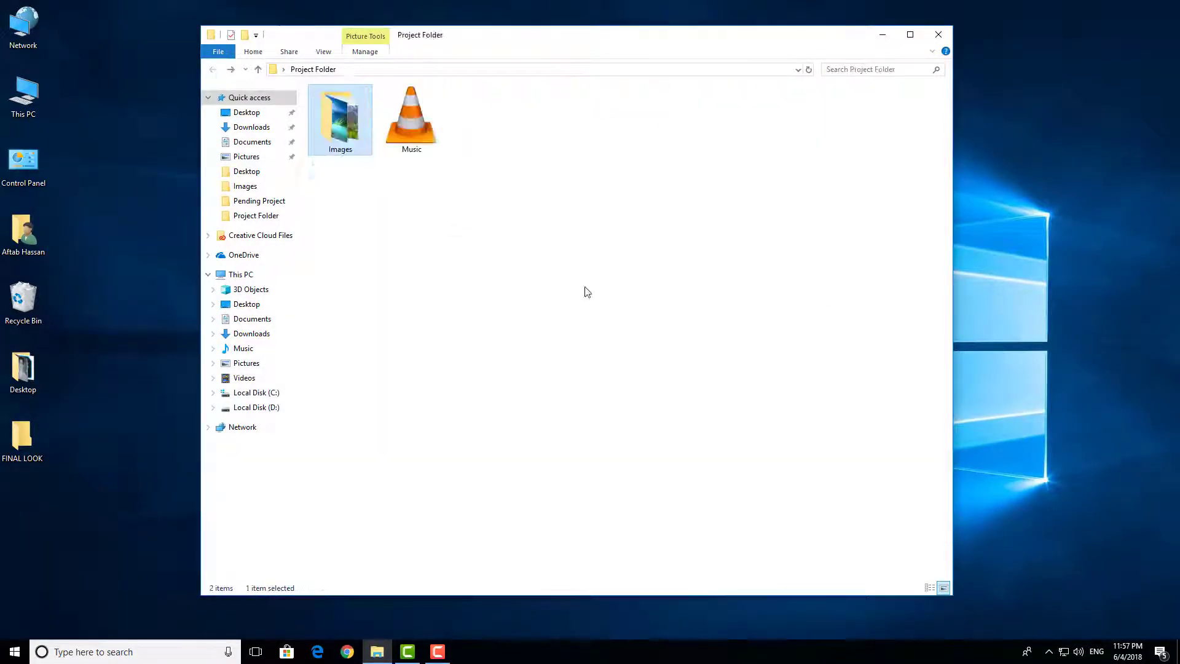
{"action": "left_click", "coordinate": [588, 292]}
{"action": "key", "text": "ctrl+v"}
{"action": "left_click", "coordinate": [526, 288]}
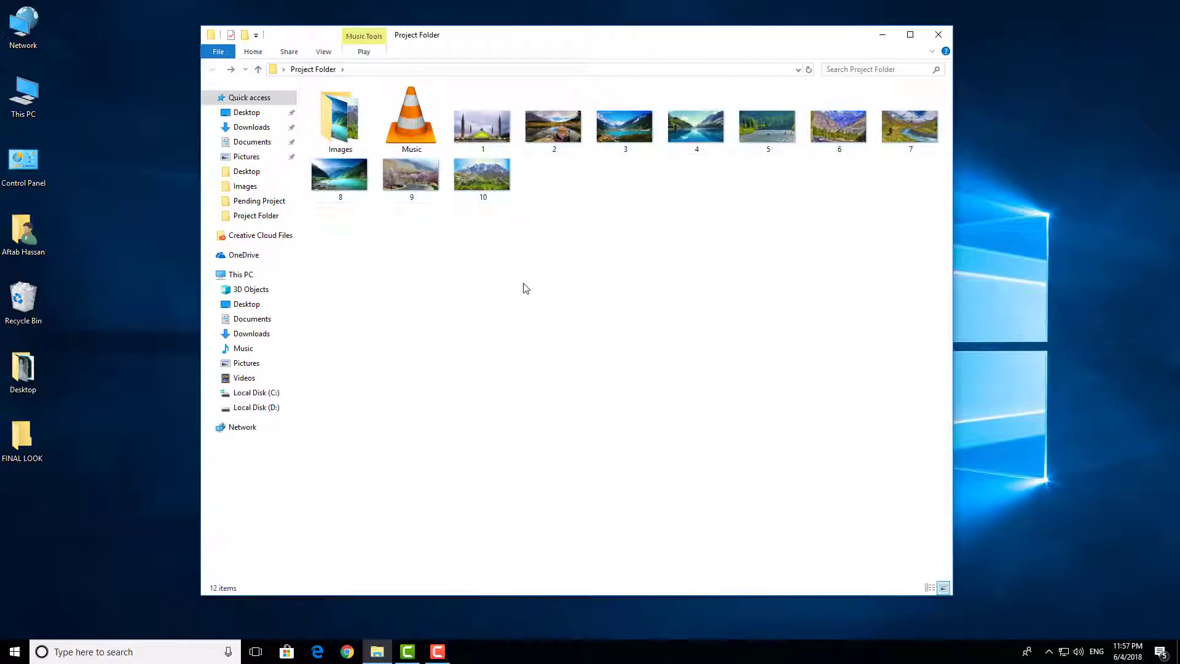
{"action": "right_click", "coordinate": [530, 266]}
{"action": "left_click", "coordinate": [596, 316]}
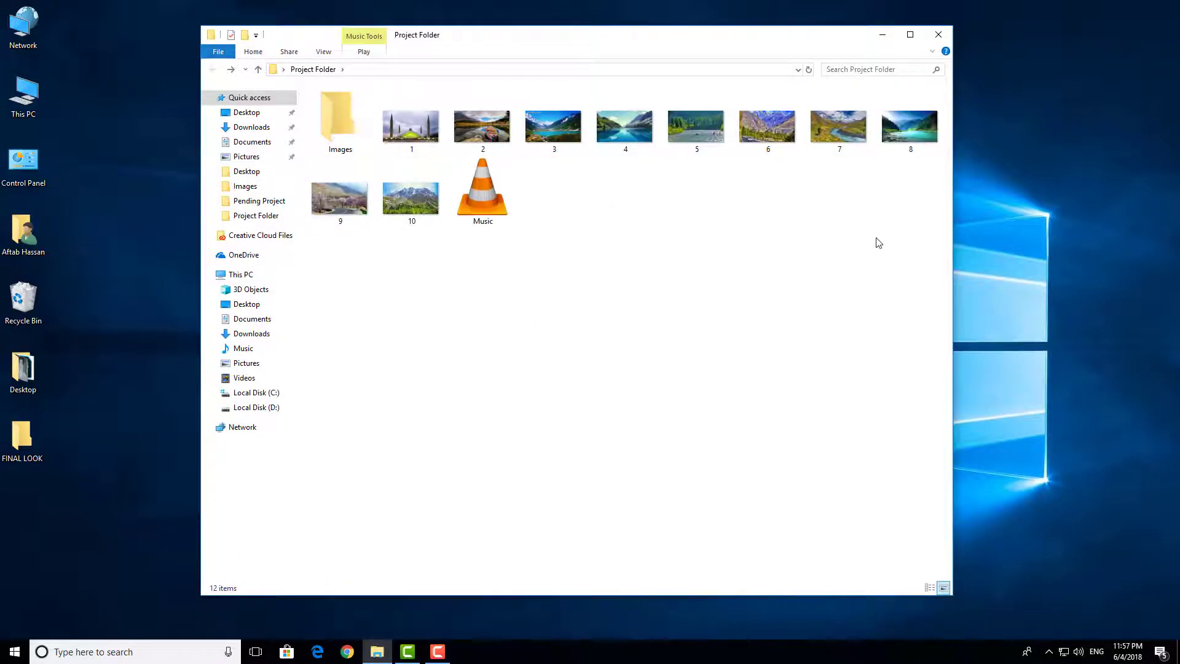
Step: Import pictures 1 to 10 and the Music file from Project Folder into Camtasia's media bin, leaving out the Images folder
{"action": "key", "text": "ctrl+a"}
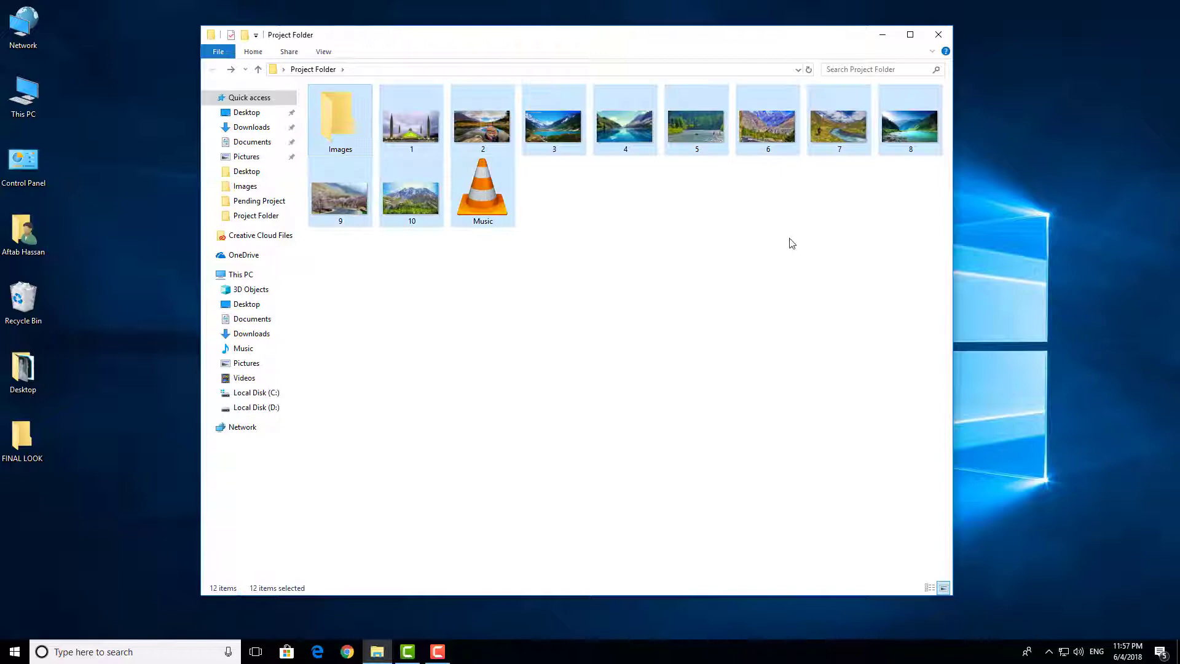
{"action": "left_click", "coordinate": [360, 144], "text": "ctrl"}
{"action": "left_click_drag", "start_coordinate": [418, 120], "coordinate": [159, 253]}
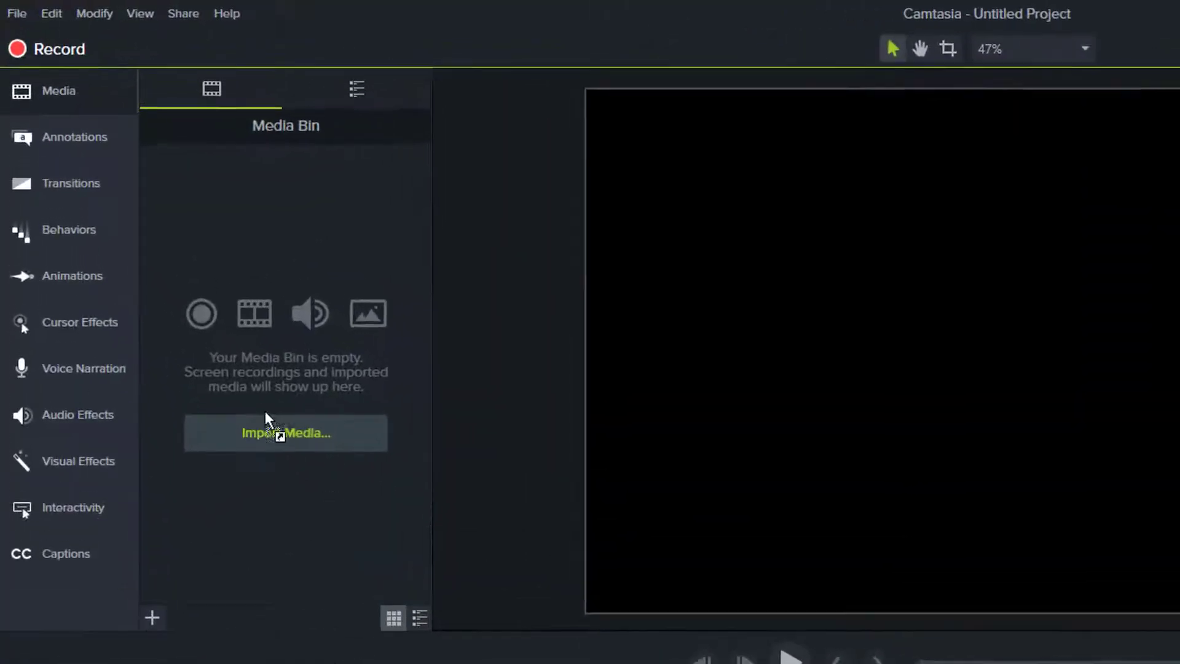
{"action": "left_click_drag", "start_coordinate": [265, 421], "coordinate": [277, 424]}
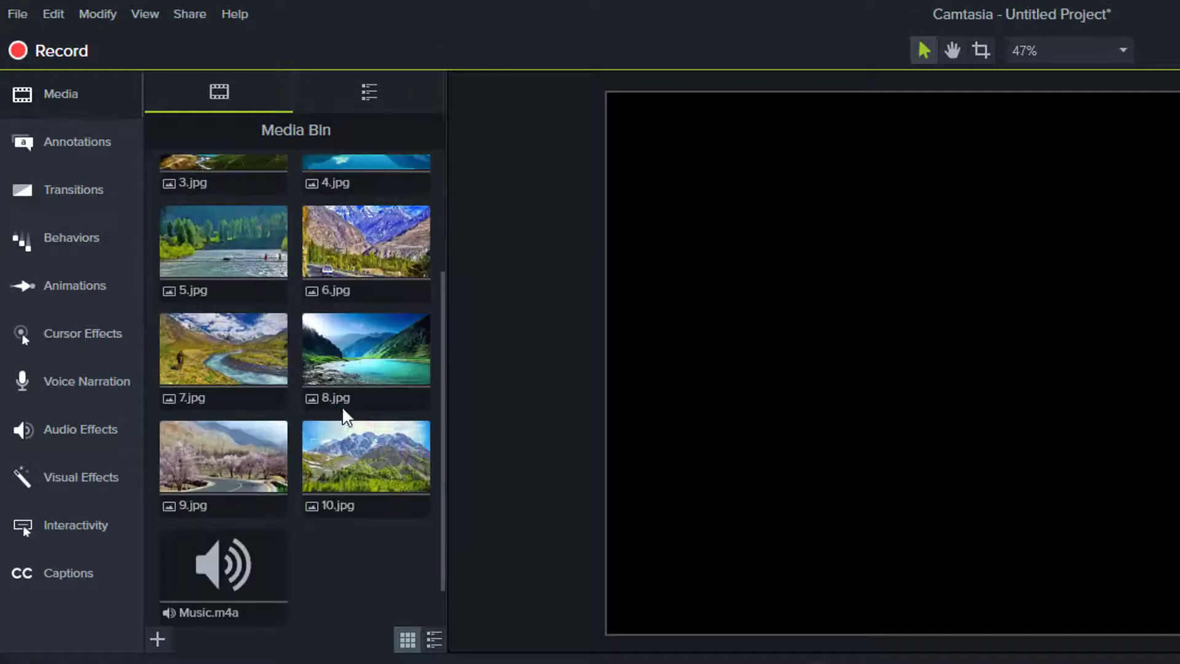
Step: Examine the imported pictures 1.jpg to 10.jpg and the Music.m4a file in the media bin
{"action": "left_click", "coordinate": [348, 425]}
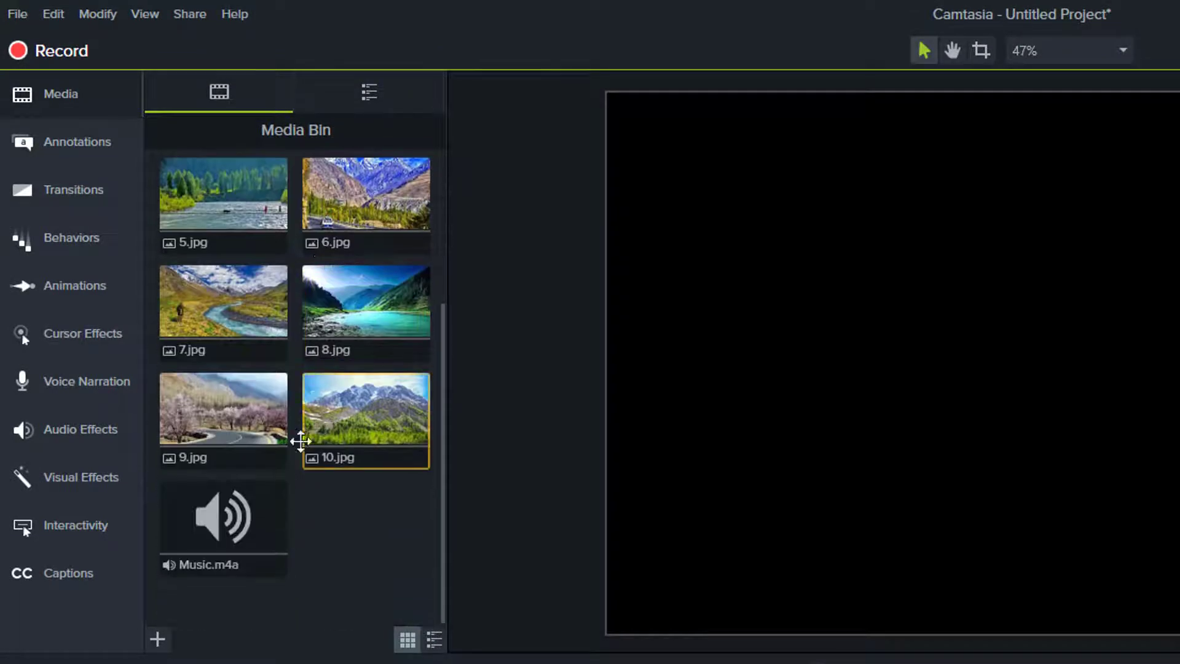
{"action": "left_click", "coordinate": [225, 528]}
{"action": "left_click", "coordinate": [304, 407]}
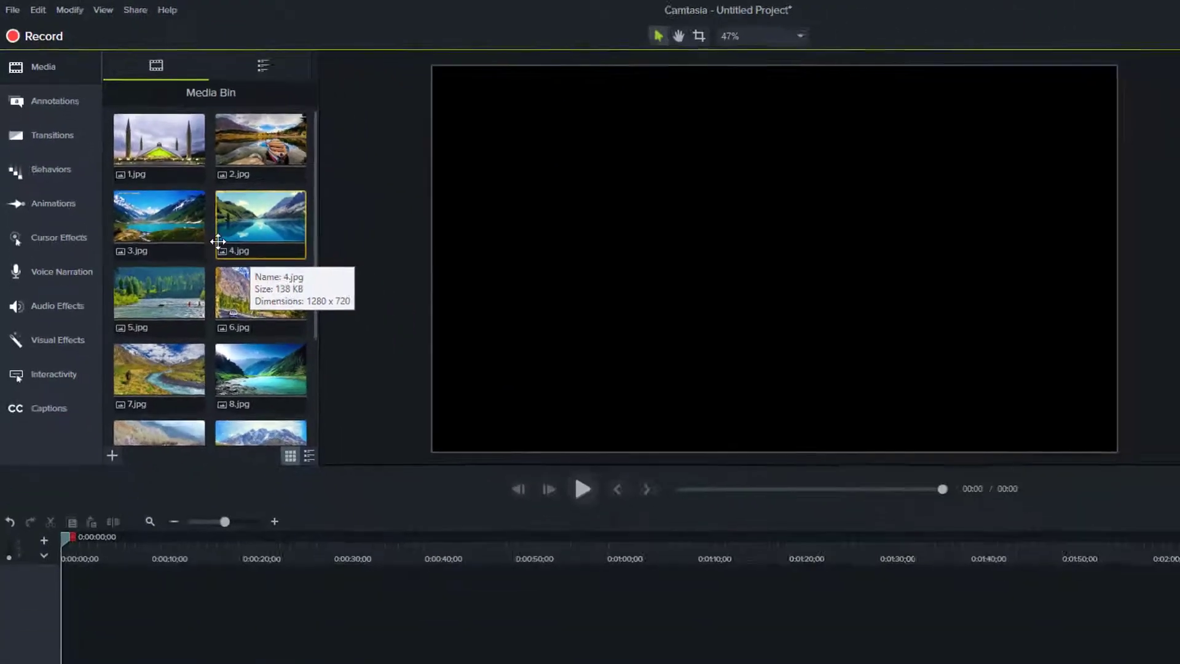
{"action": "scroll", "coordinate": [304, 339], "scroll_direction": "down", "scroll_amount": 3}
{"action": "scroll", "coordinate": [176, 196], "scroll_direction": "down", "scroll_amount": 1}
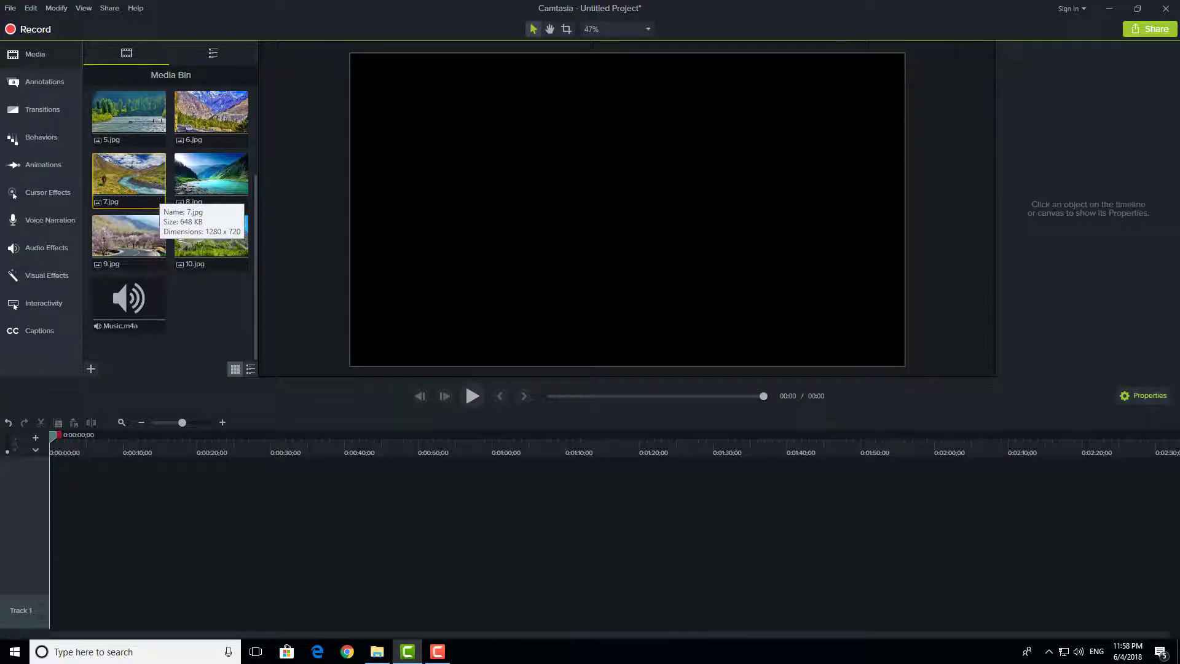
{"action": "scroll", "coordinate": [148, 221], "scroll_direction": "up", "scroll_amount": 3}
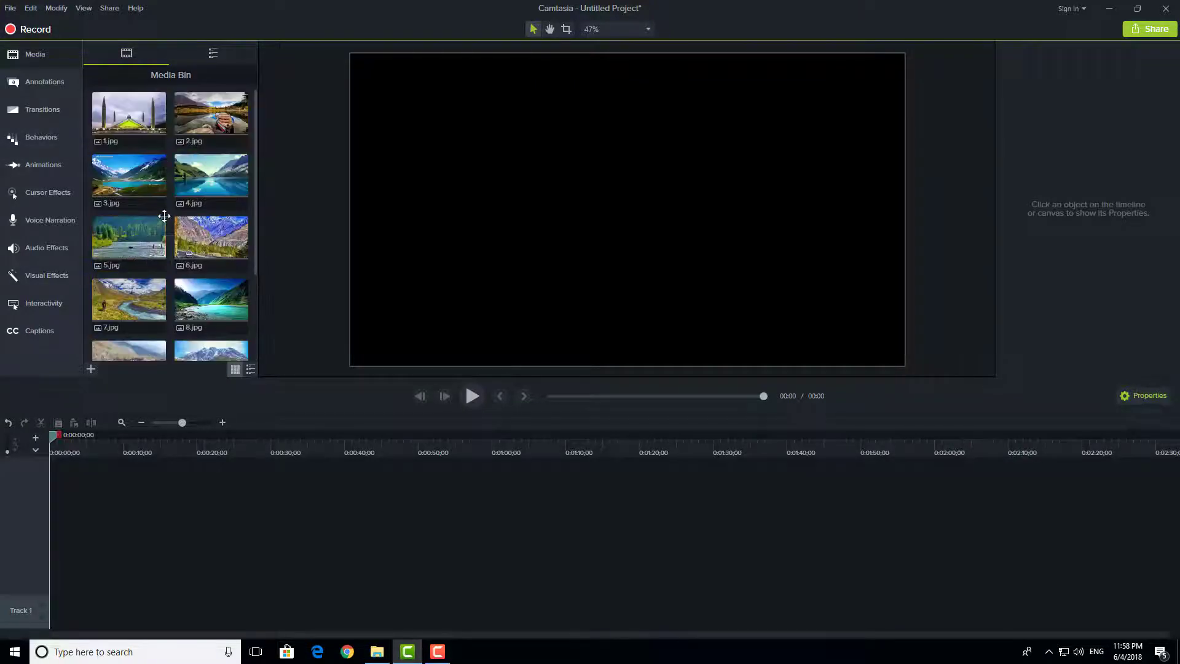
{"action": "scroll", "coordinate": [154, 221], "scroll_direction": "down", "scroll_amount": 3}
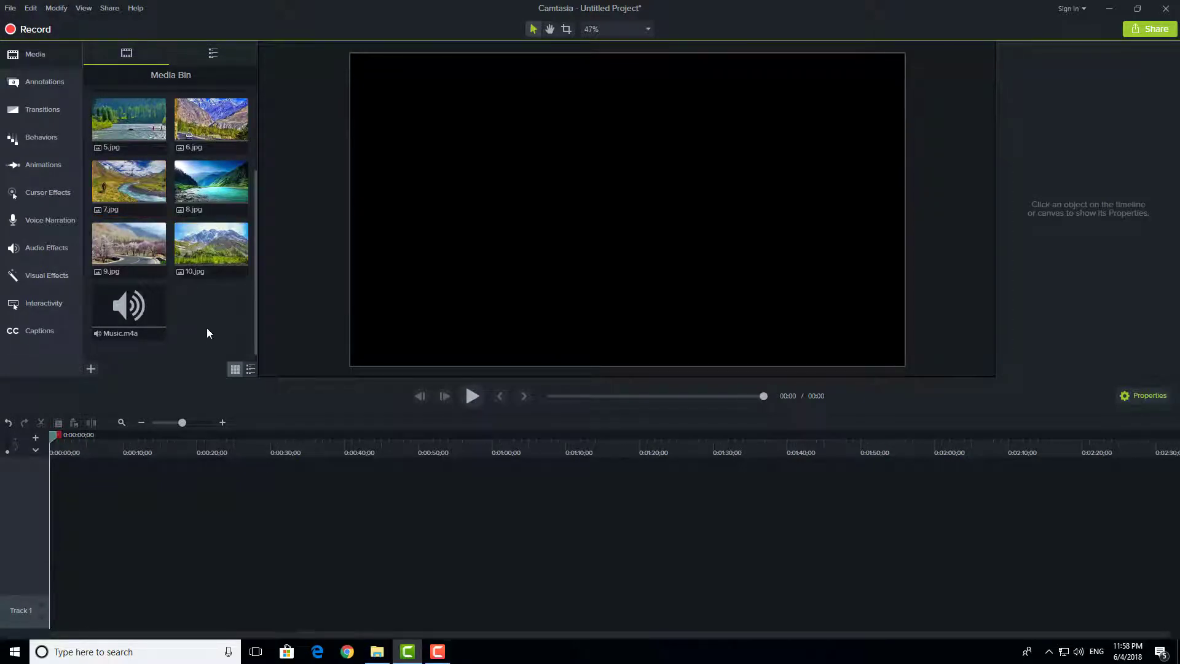
{"action": "left_click_drag", "start_coordinate": [239, 336], "coordinate": [188, 330]}
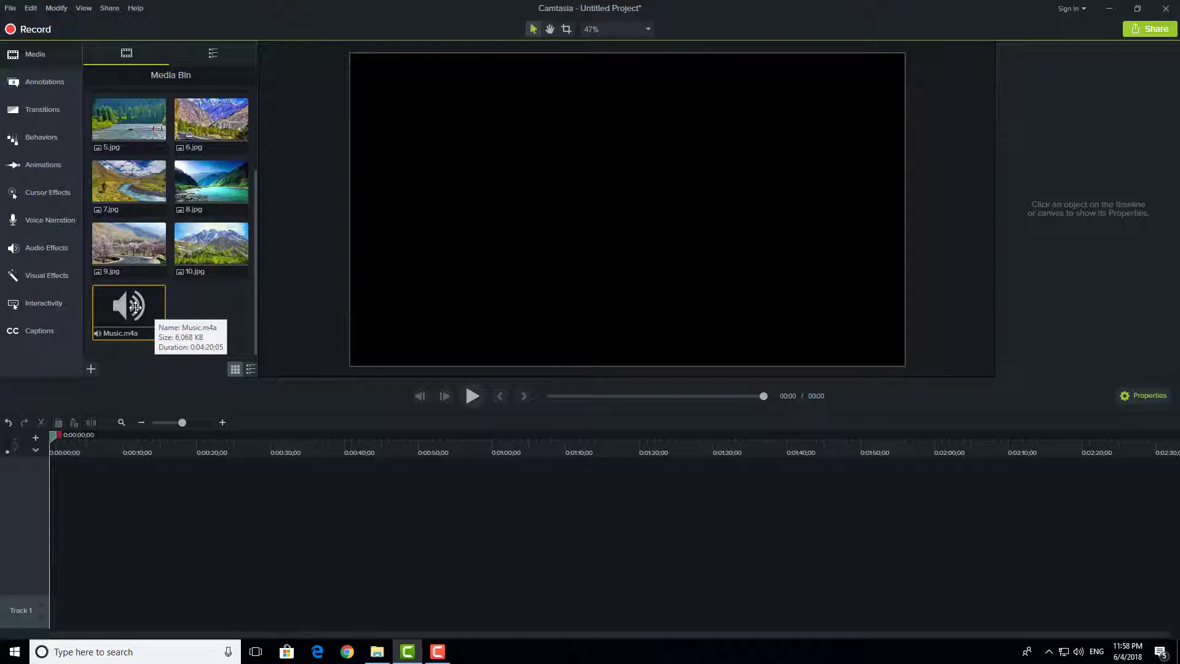
{"action": "scroll", "coordinate": [201, 322], "scroll_direction": "up", "scroll_amount": 2}
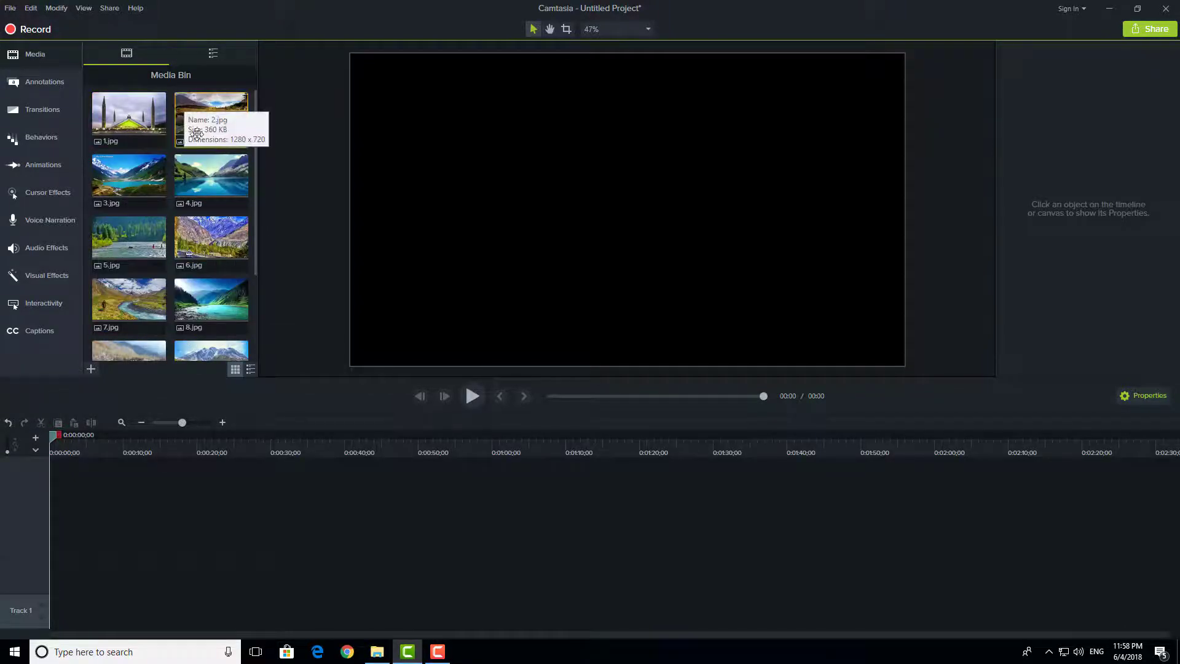
{"action": "scroll", "coordinate": [196, 184], "scroll_direction": "down", "scroll_amount": 2}
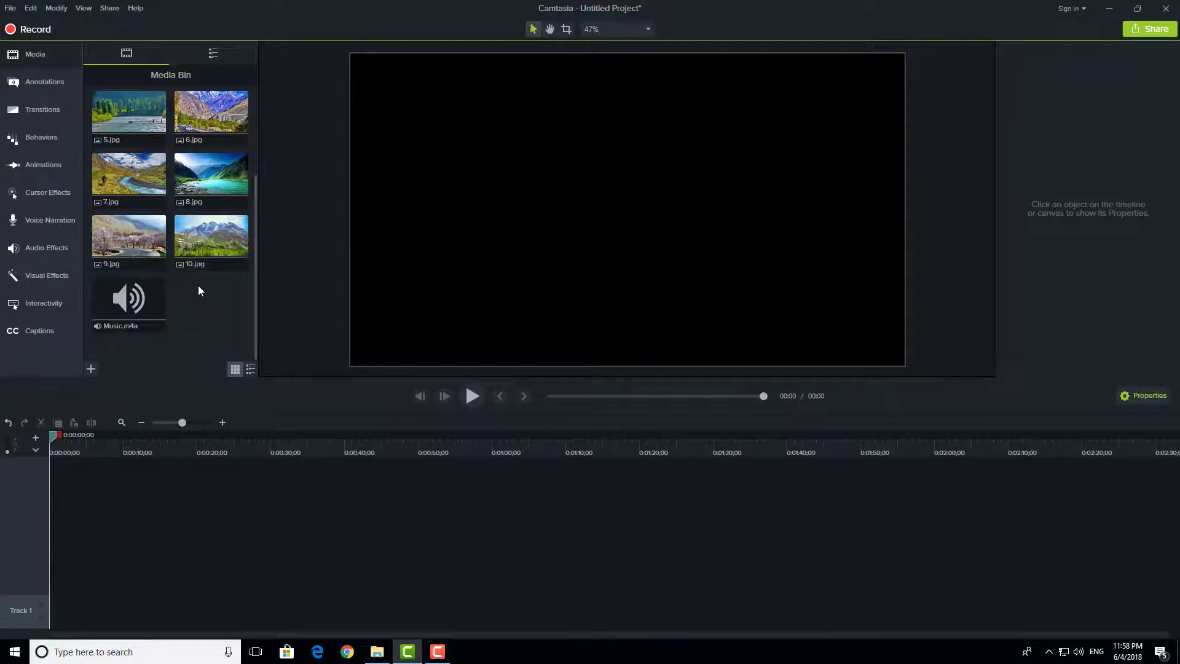
{"action": "scroll", "coordinate": [199, 281], "scroll_direction": "up", "scroll_amount": 2}
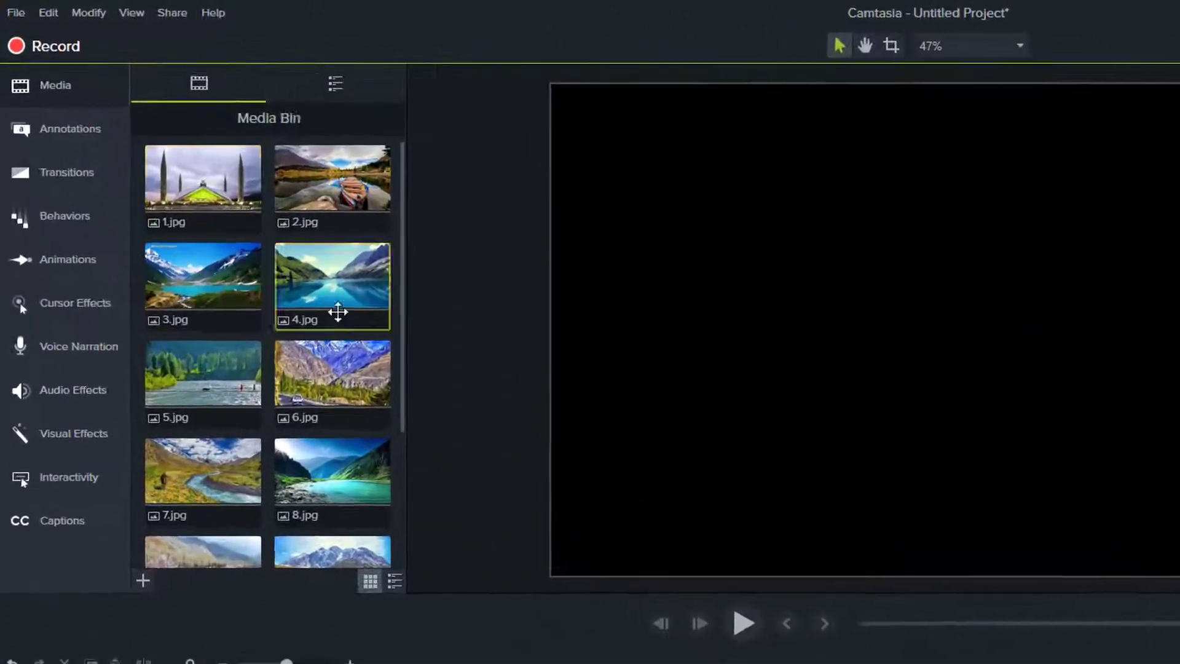
Step: Place 1.jpg at the start of Track 2, 2.jpg at about 10 seconds and 3.jpg at about 20 seconds, previewing the clips
{"action": "left_click", "coordinate": [209, 196]}
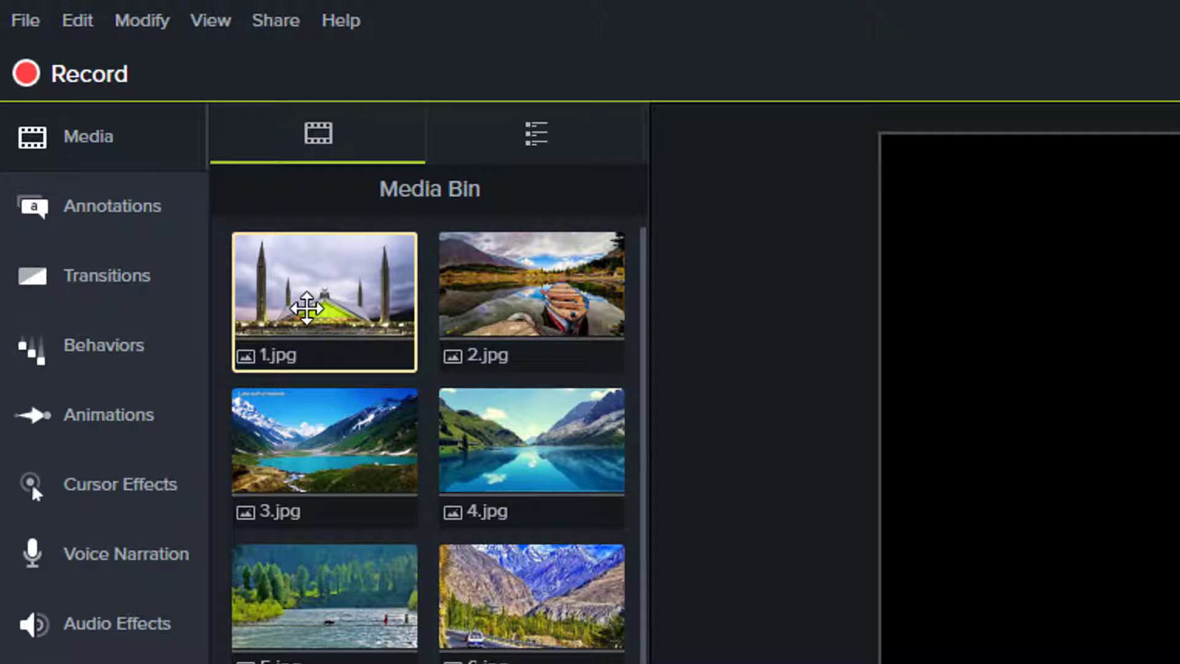
{"action": "left_click_drag", "start_coordinate": [306, 307], "coordinate": [395, 663]}
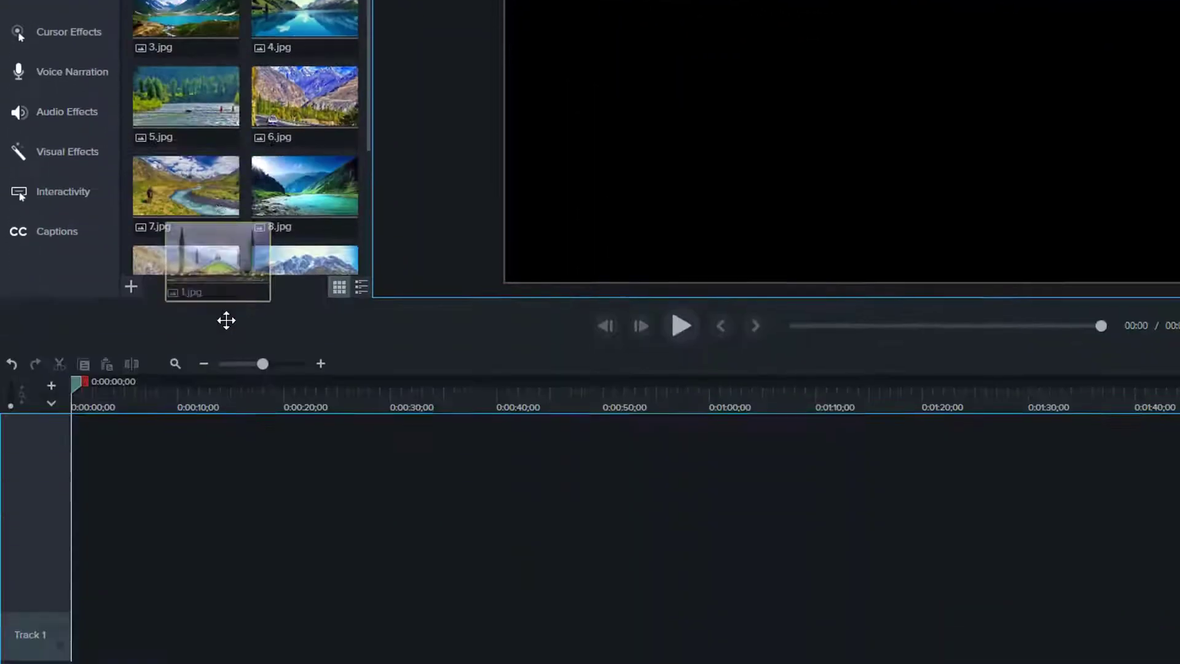
{"action": "left_click_drag", "start_coordinate": [226, 320], "coordinate": [122, 583]}
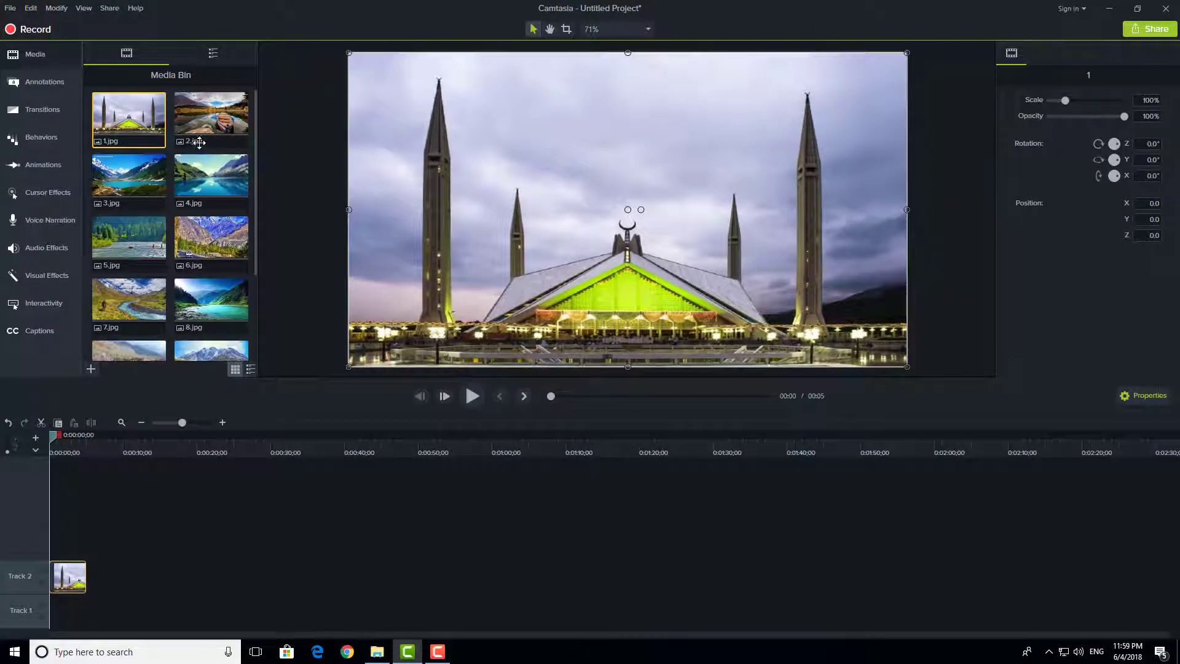
{"action": "left_click_drag", "start_coordinate": [202, 123], "coordinate": [123, 576]}
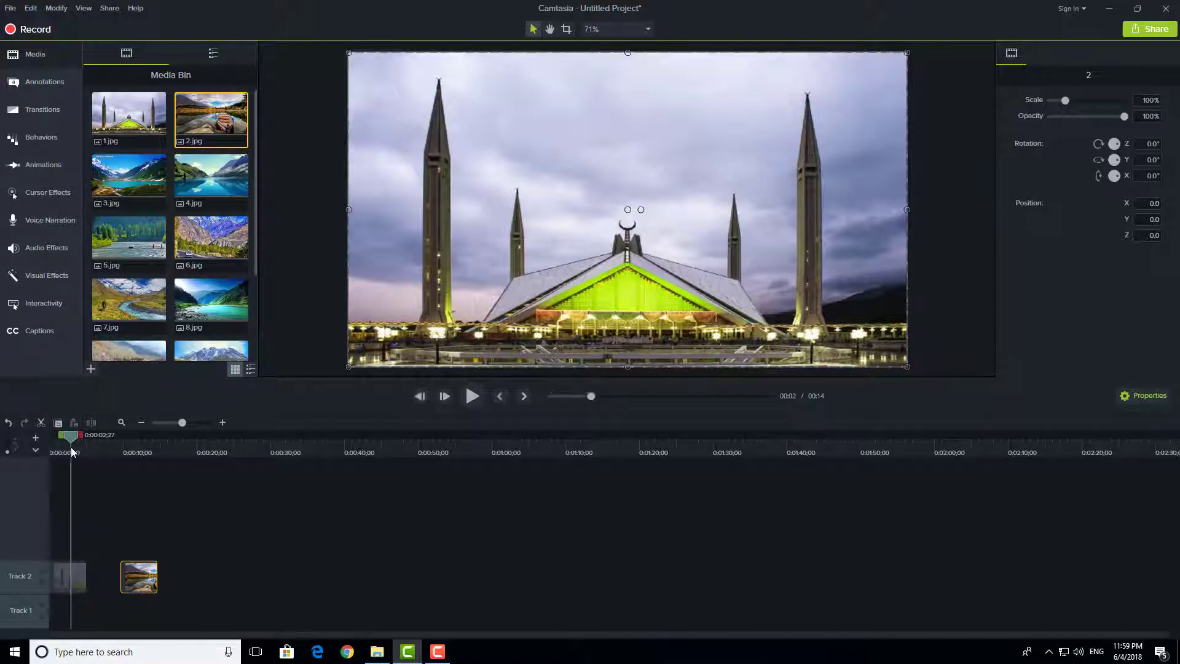
{"action": "left_click_drag", "start_coordinate": [51, 451], "coordinate": [146, 455]}
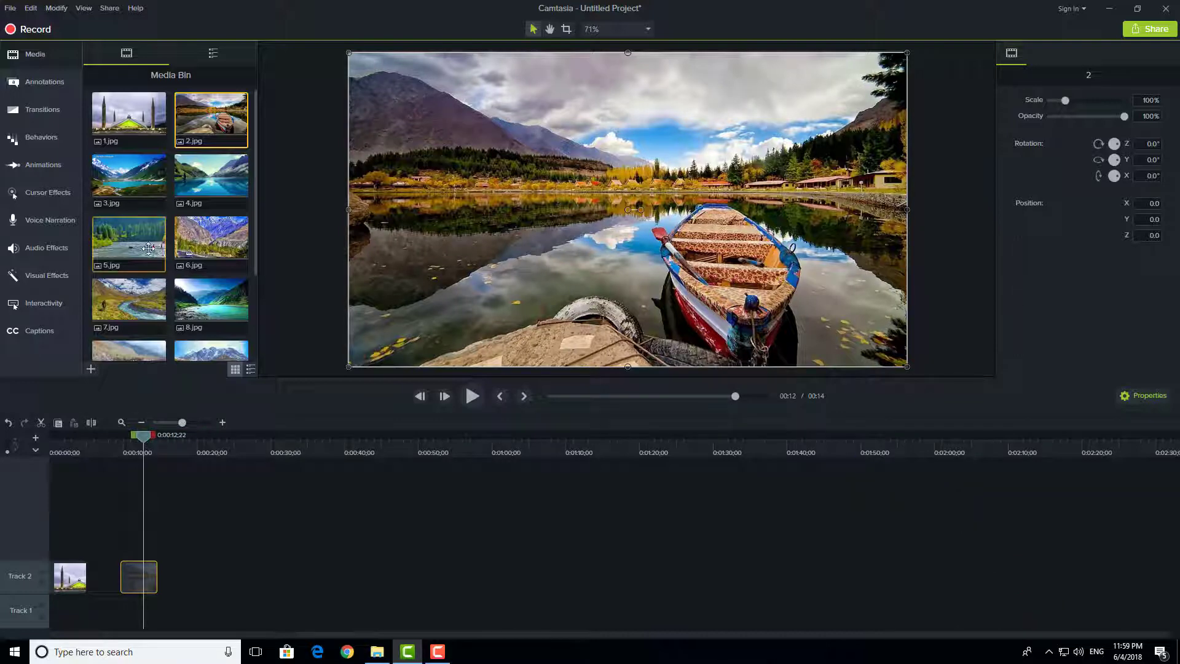
{"action": "mouse_move", "coordinate": [129, 189]}
{"action": "left_mouse_down"}
{"action": "mouse_move", "coordinate": [131, 227]}
{"action": "mouse_move", "coordinate": [243, 518]}
{"action": "mouse_move", "coordinate": [194, 590]}
{"action": "left_mouse_up"}
{"action": "left_click_drag", "start_coordinate": [143, 435], "coordinate": [57, 437]}
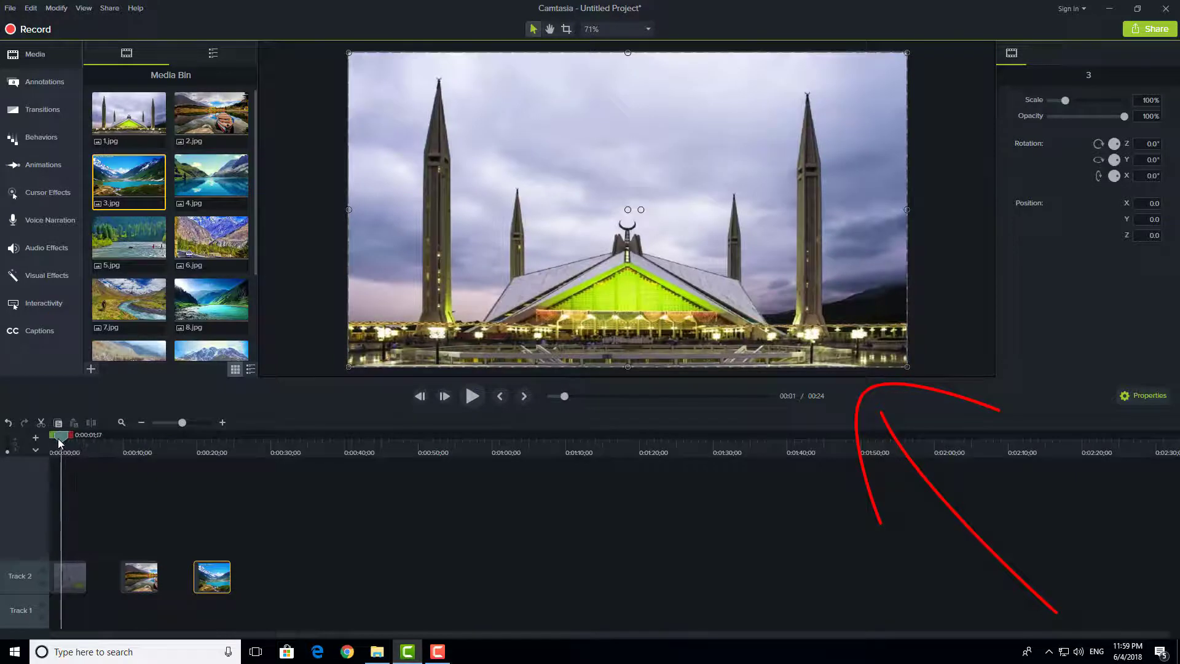
{"action": "left_click", "coordinate": [240, 542]}
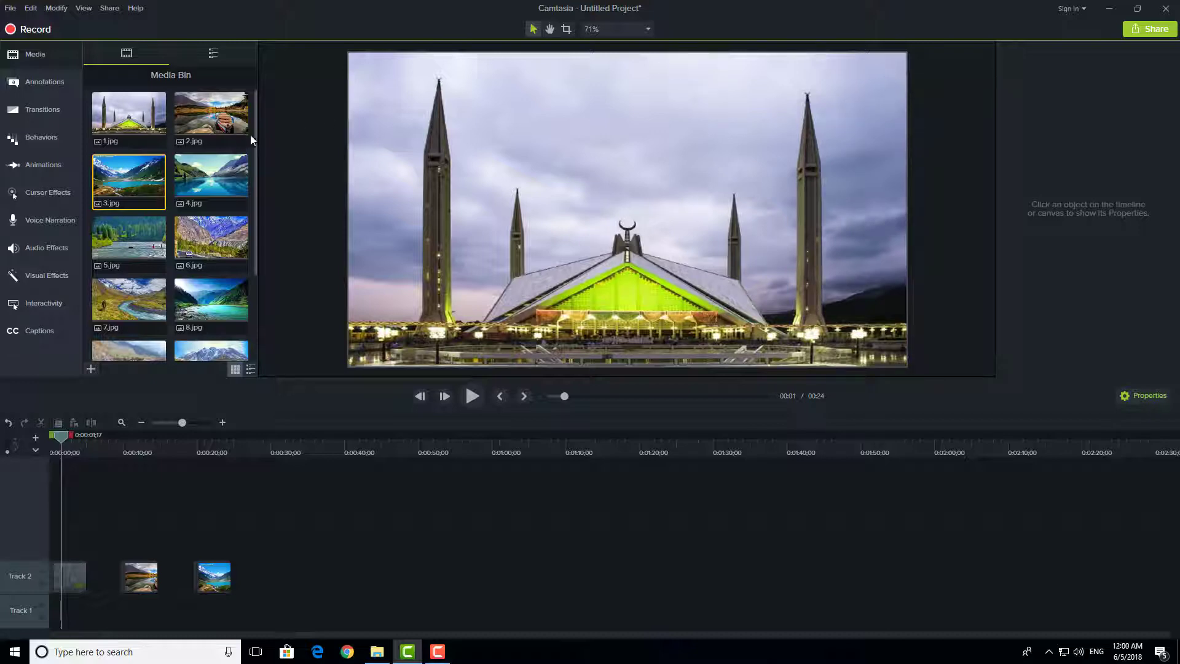
Step: Add pictures 4.jpg to 10.jpg to Track 2 in order, spaced about 10 seconds apart from about 0:29 to 1:30
{"action": "left_click_drag", "start_coordinate": [213, 182], "coordinate": [286, 584]}
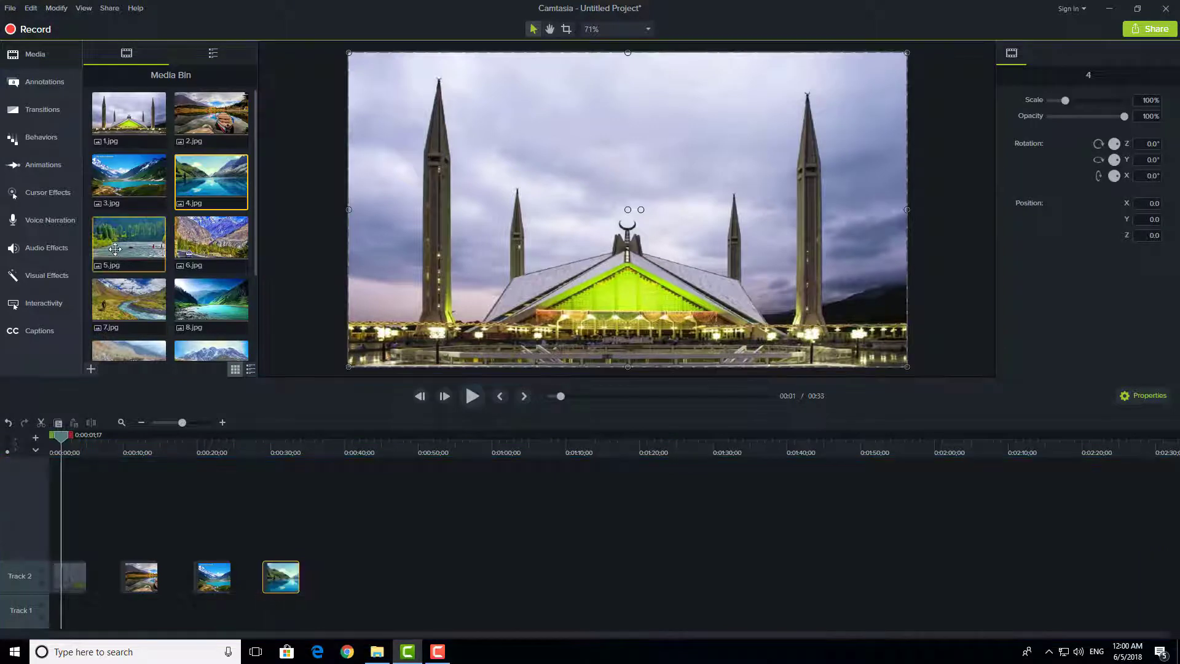
{"action": "left_click_drag", "start_coordinate": [129, 242], "coordinate": [348, 587]}
{"action": "left_click_drag", "start_coordinate": [211, 239], "coordinate": [416, 577]}
{"action": "left_click_drag", "start_coordinate": [130, 300], "coordinate": [492, 576]}
{"action": "left_click_drag", "start_coordinate": [212, 300], "coordinate": [568, 577]}
{"action": "scroll", "coordinate": [169, 246], "scroll_direction": "down", "scroll_amount": 3}
{"action": "left_click_drag", "start_coordinate": [130, 273], "coordinate": [645, 575]}
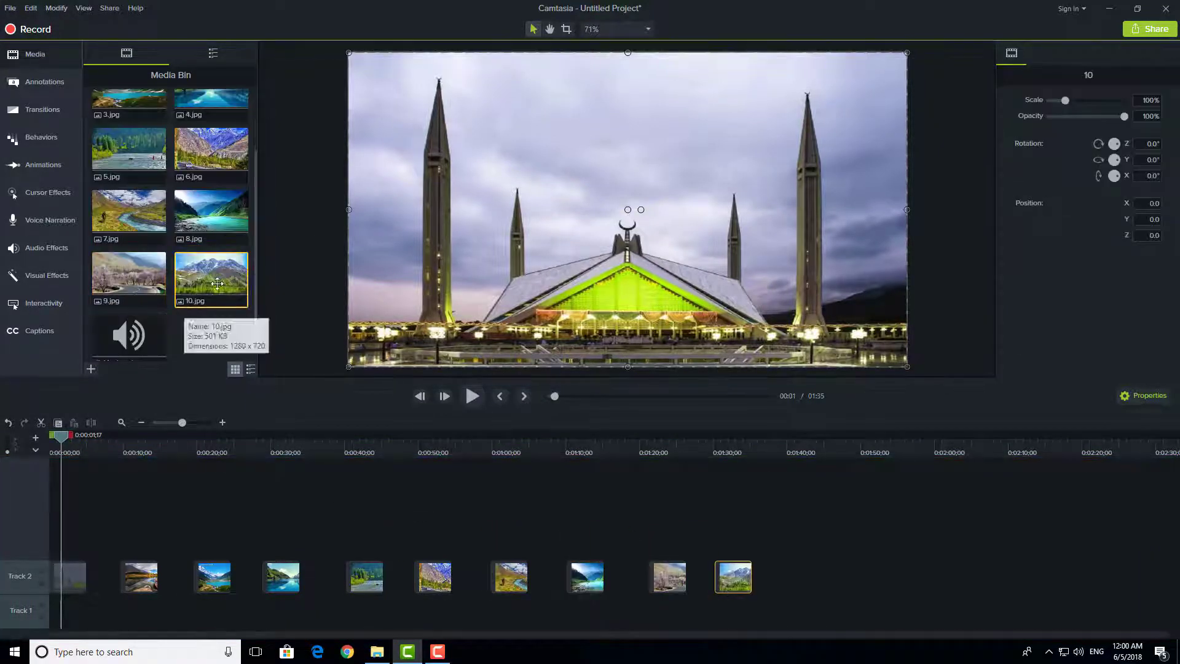
{"action": "left_click_drag", "start_coordinate": [191, 288], "coordinate": [731, 577]}
Step: Clear the selection of the ten picture clips and return the playhead to 0:00:00;00
{"action": "left_click_drag", "start_coordinate": [794, 500], "coordinate": [54, 591]}
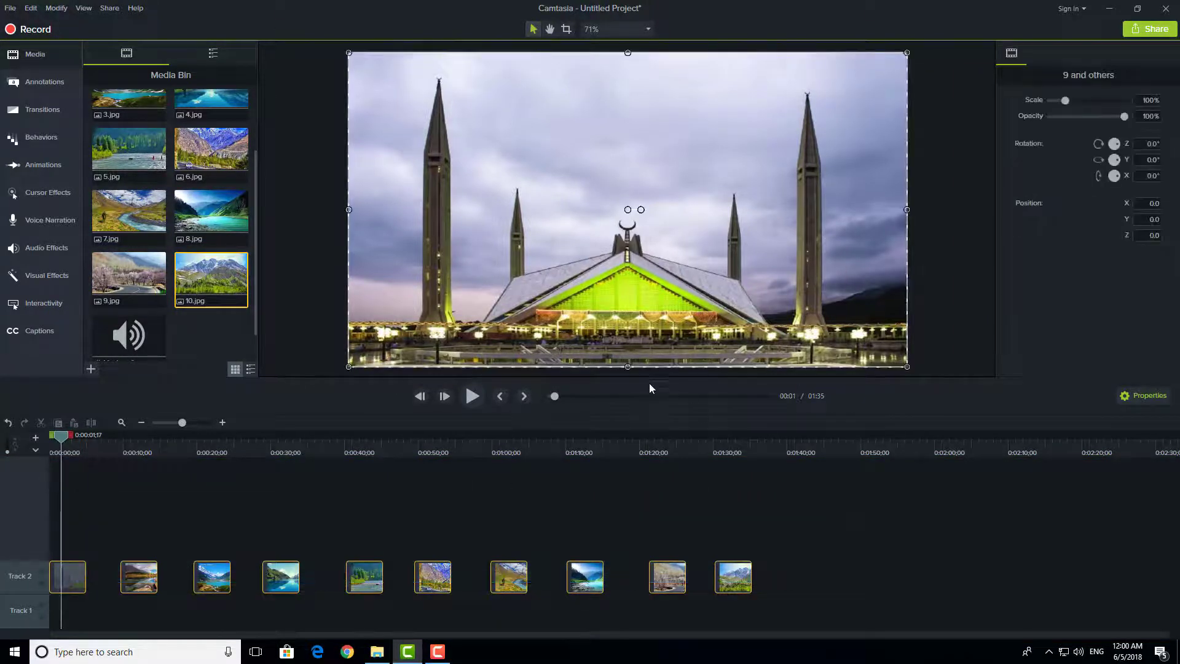
{"action": "left_click_drag", "start_coordinate": [84, 517], "coordinate": [785, 632]}
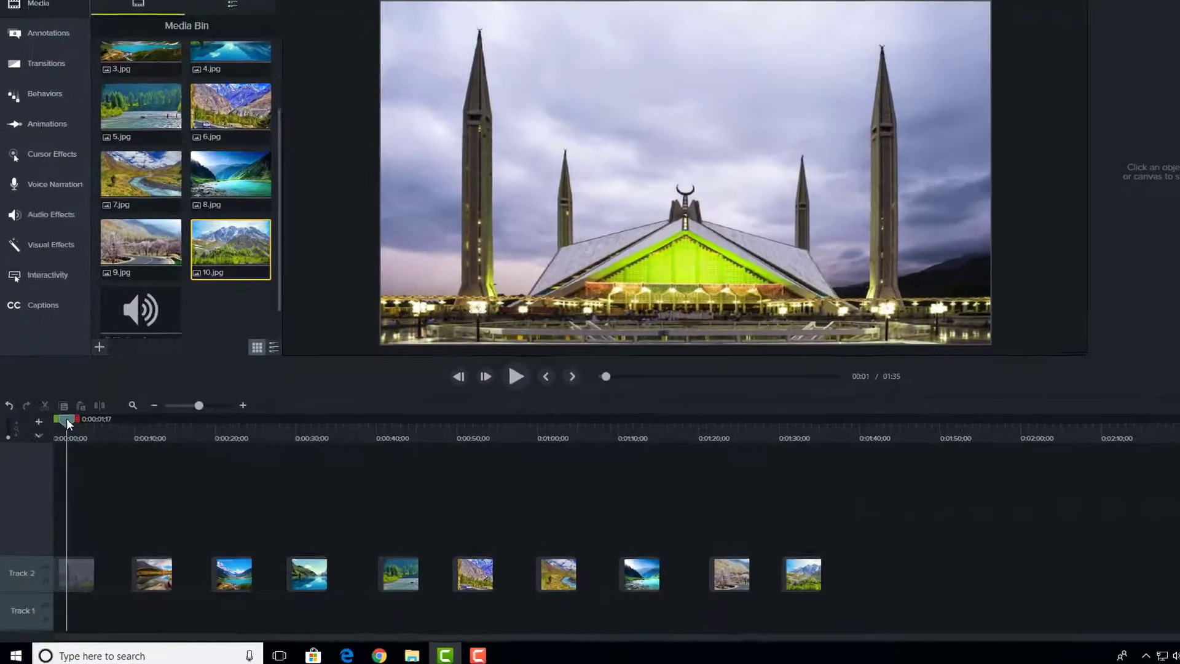
{"action": "left_click_drag", "start_coordinate": [61, 435], "coordinate": [49, 435]}
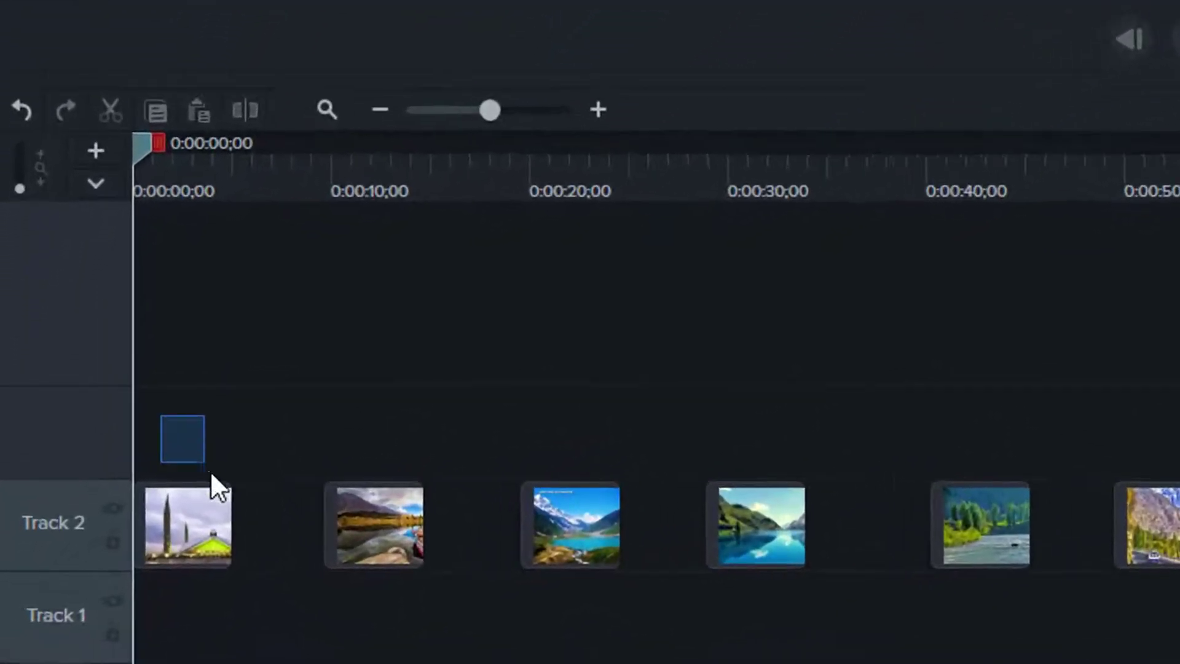
{"action": "left_click_drag", "start_coordinate": [349, 400], "coordinate": [435, 495]}
{"action": "left_click_drag", "start_coordinate": [566, 395], "coordinate": [688, 520]}
{"action": "left_click_drag", "start_coordinate": [711, 374], "coordinate": [893, 485]}
{"action": "left_click", "coordinate": [835, 282]}
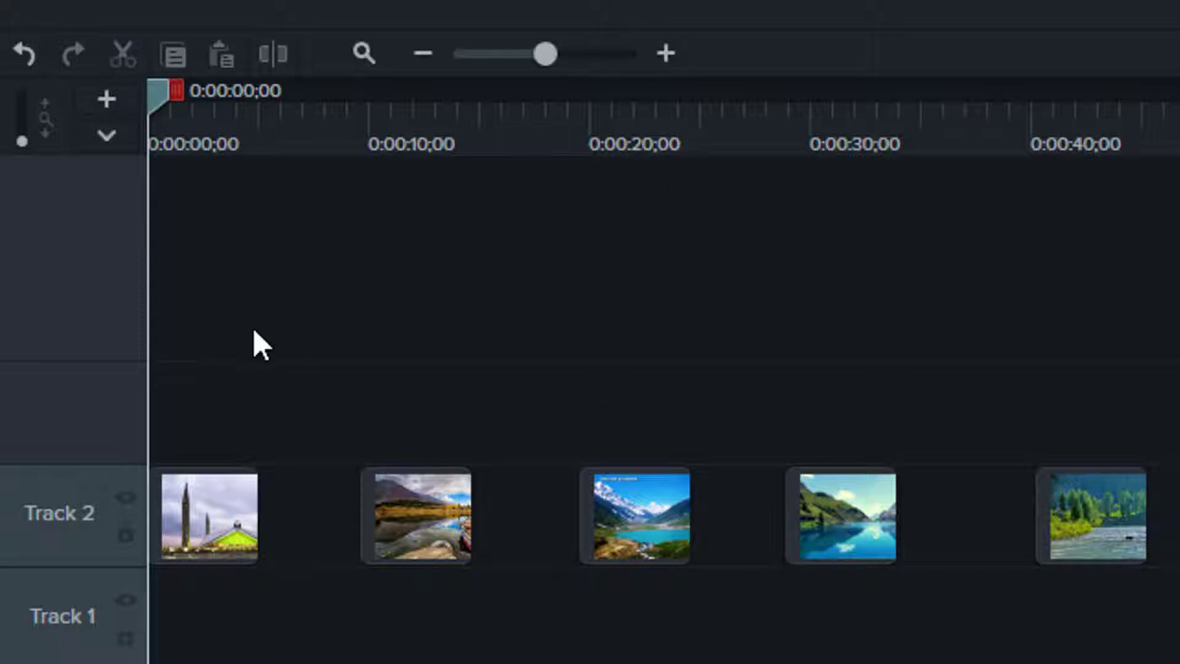
{"action": "left_click_drag", "start_coordinate": [253, 332], "coordinate": [1179, 597]}
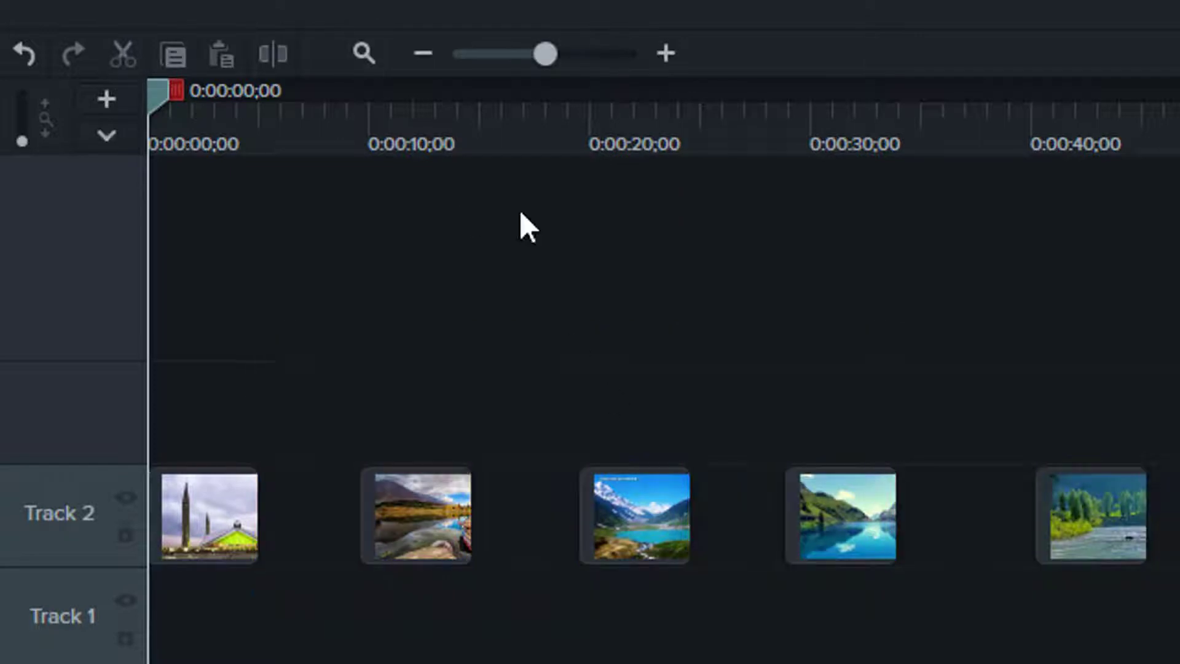
{"action": "left_click_drag", "start_coordinate": [185, 340], "coordinate": [461, 604]}
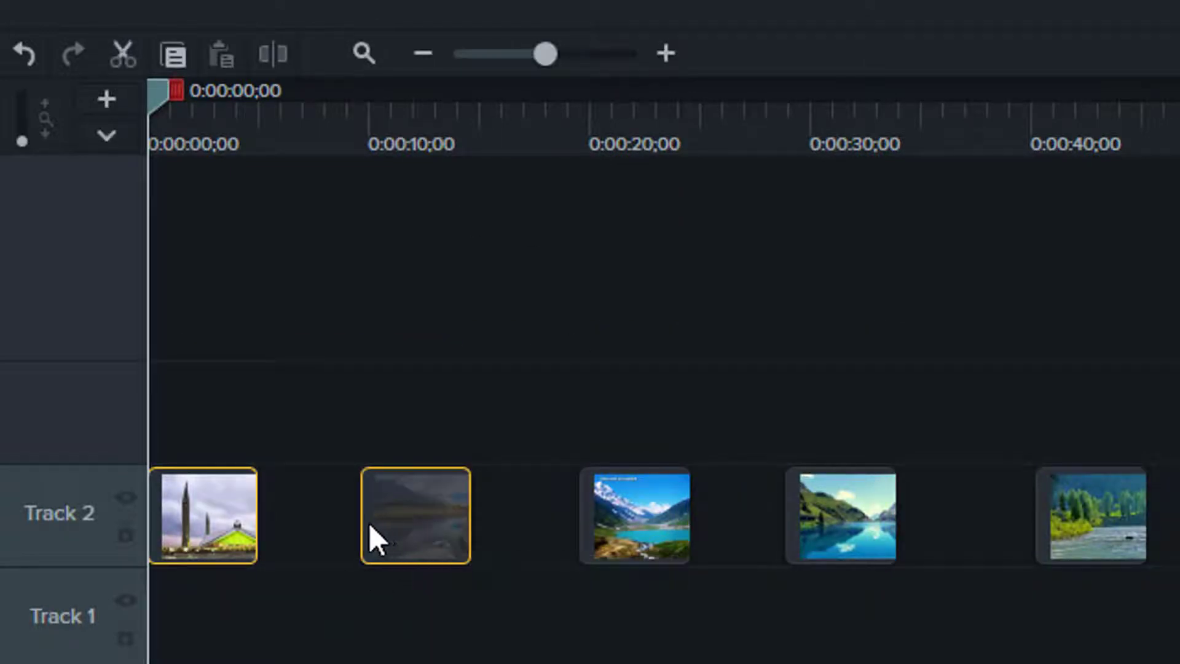
Step: Move 2.jpg flush against the end of 1.jpg on Track 2 and play the cut between them from 0:00:02;02
{"action": "left_click", "coordinate": [194, 147]}
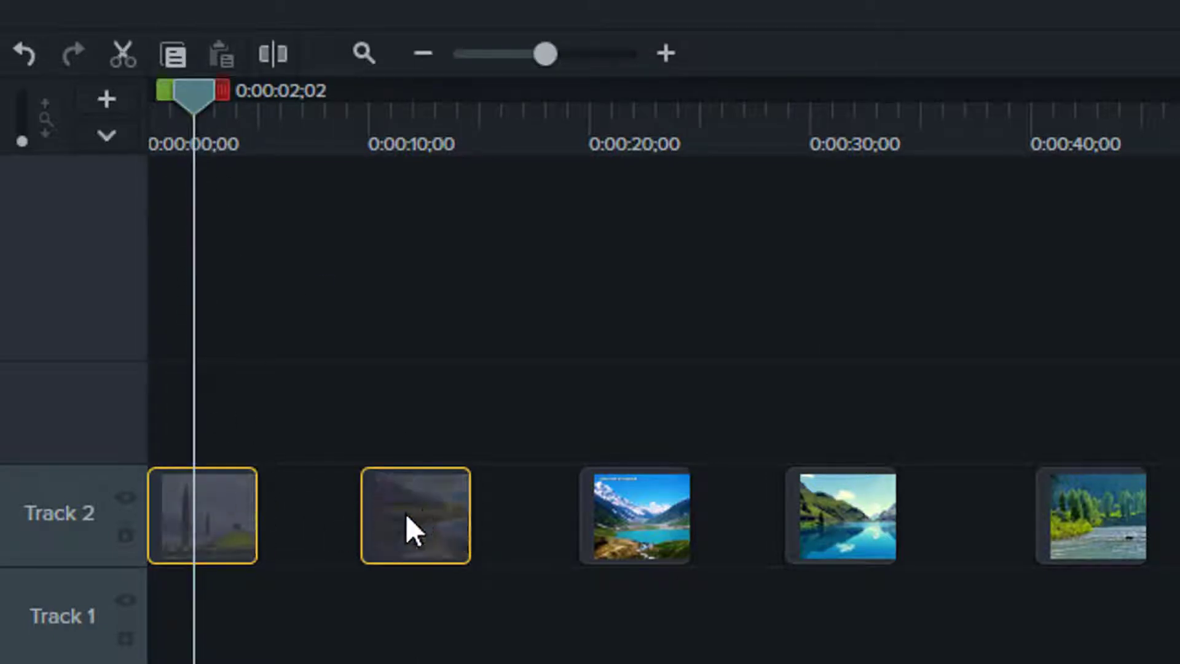
{"action": "left_click", "coordinate": [384, 429]}
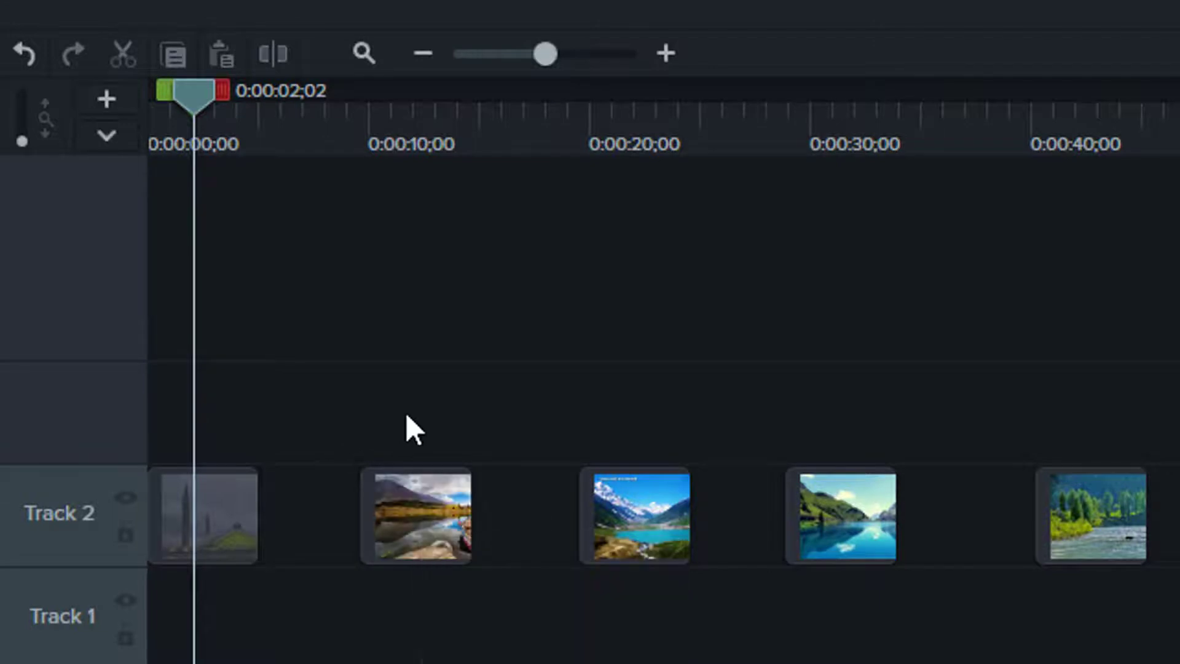
{"action": "left_click_drag", "start_coordinate": [322, 392], "coordinate": [337, 559]}
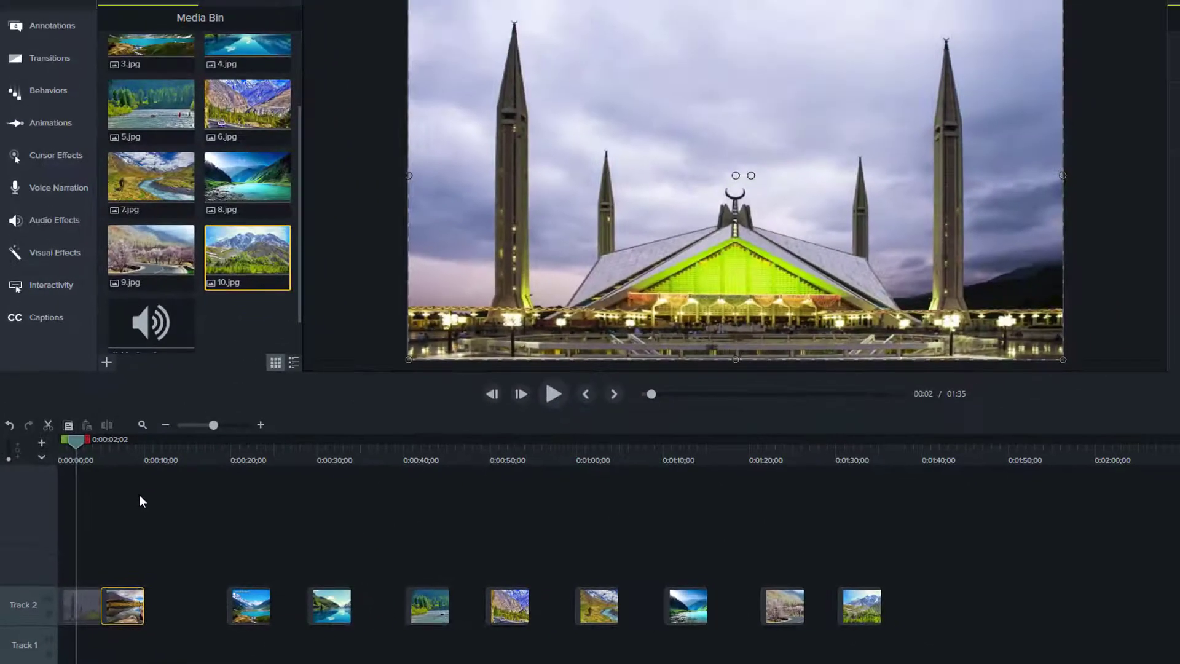
{"action": "key", "text": "space"}
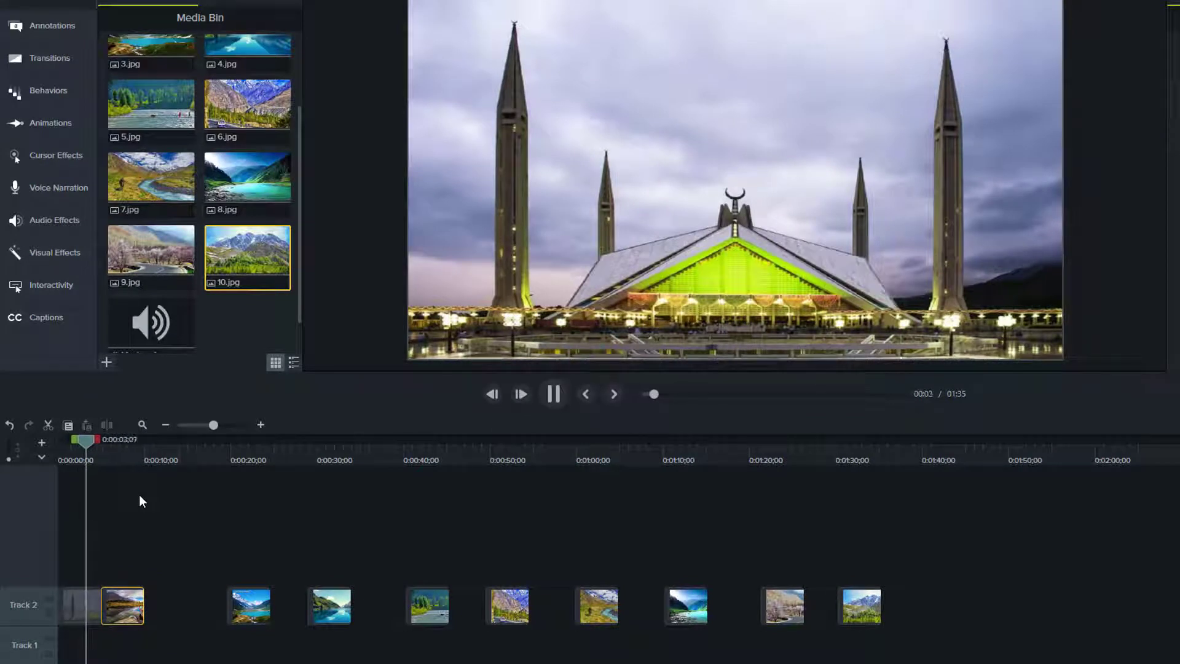
{"action": "key", "text": "space"}
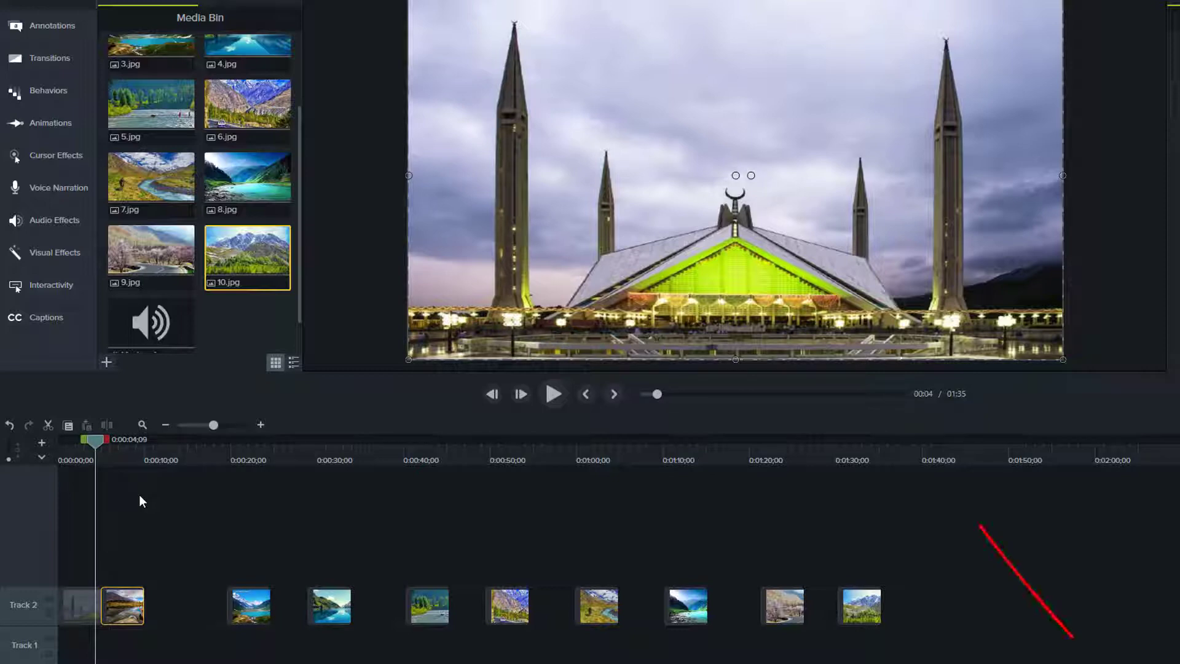
{"action": "key", "text": "space"}
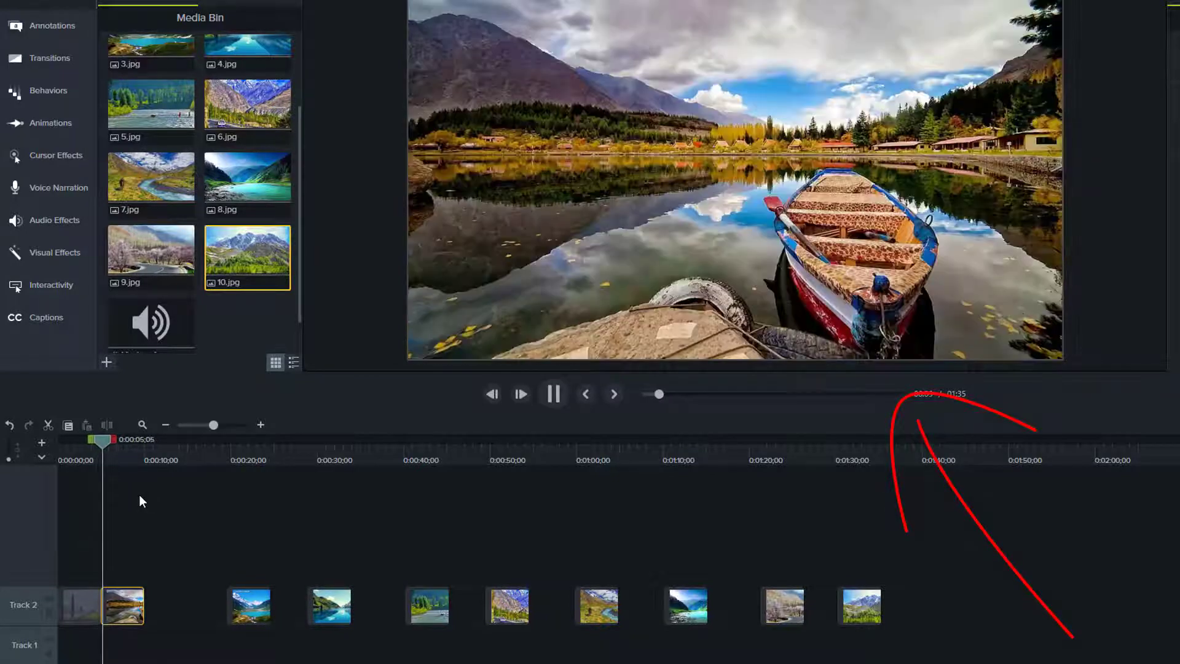
{"action": "key", "text": "space"}
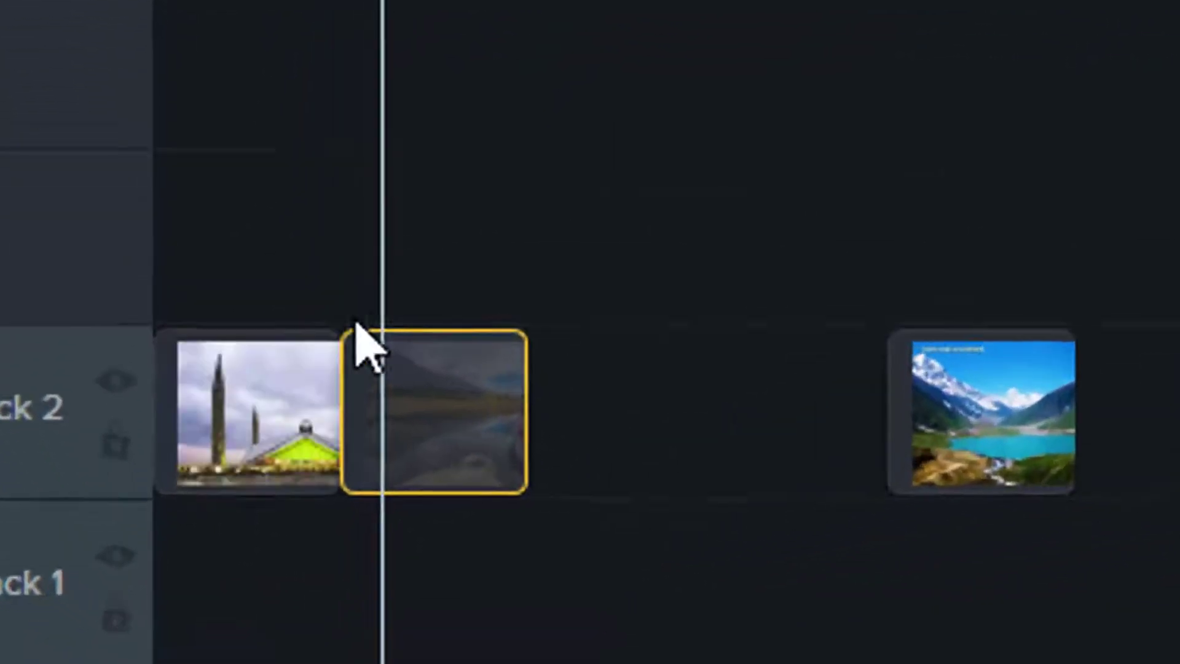
Step: Pull 2.jpg away from 1.jpg on Track 2 to open a gap, and return it flush against the end of 1.jpg
{"action": "left_click_drag", "start_coordinate": [472, 355], "coordinate": [633, 334]}
{"action": "left_click_drag", "start_coordinate": [303, 369], "coordinate": [271, 381]}
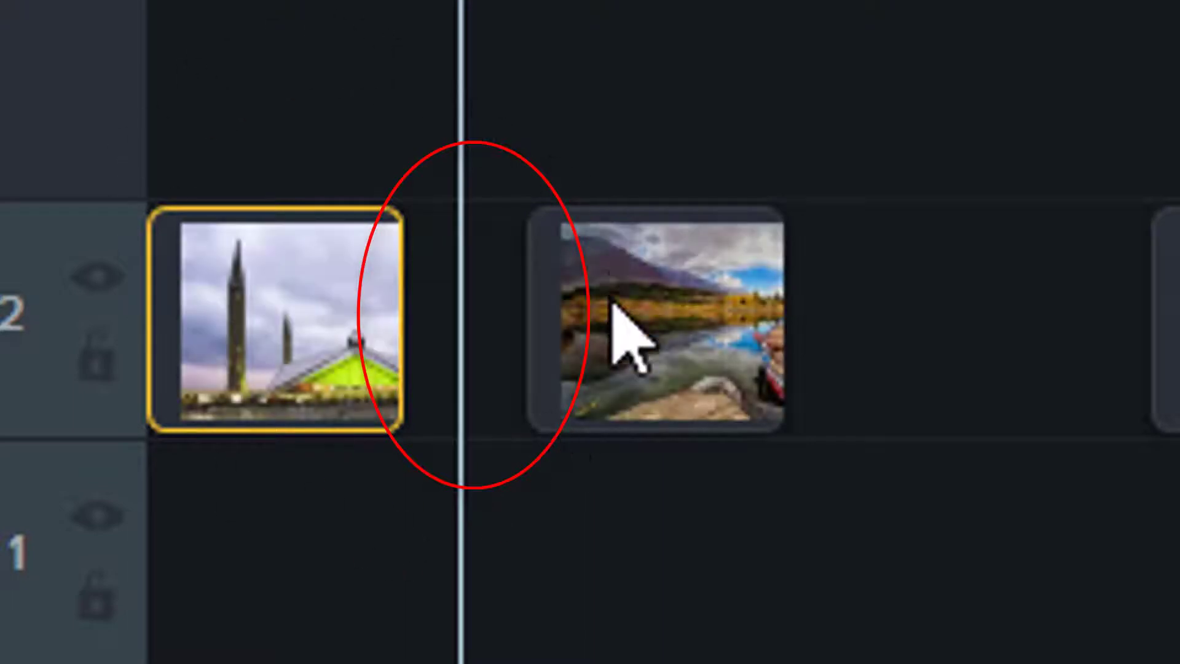
{"action": "left_click_drag", "start_coordinate": [639, 344], "coordinate": [316, 381]}
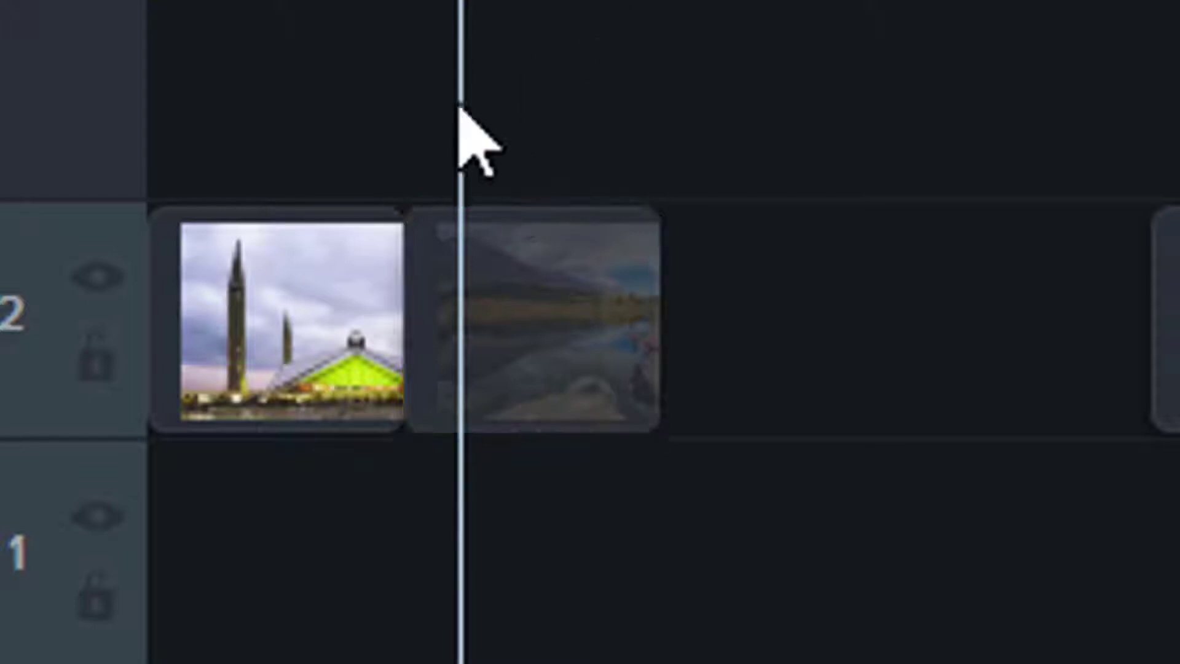
{"action": "left_click_drag", "start_coordinate": [469, 132], "coordinate": [263, 565]}
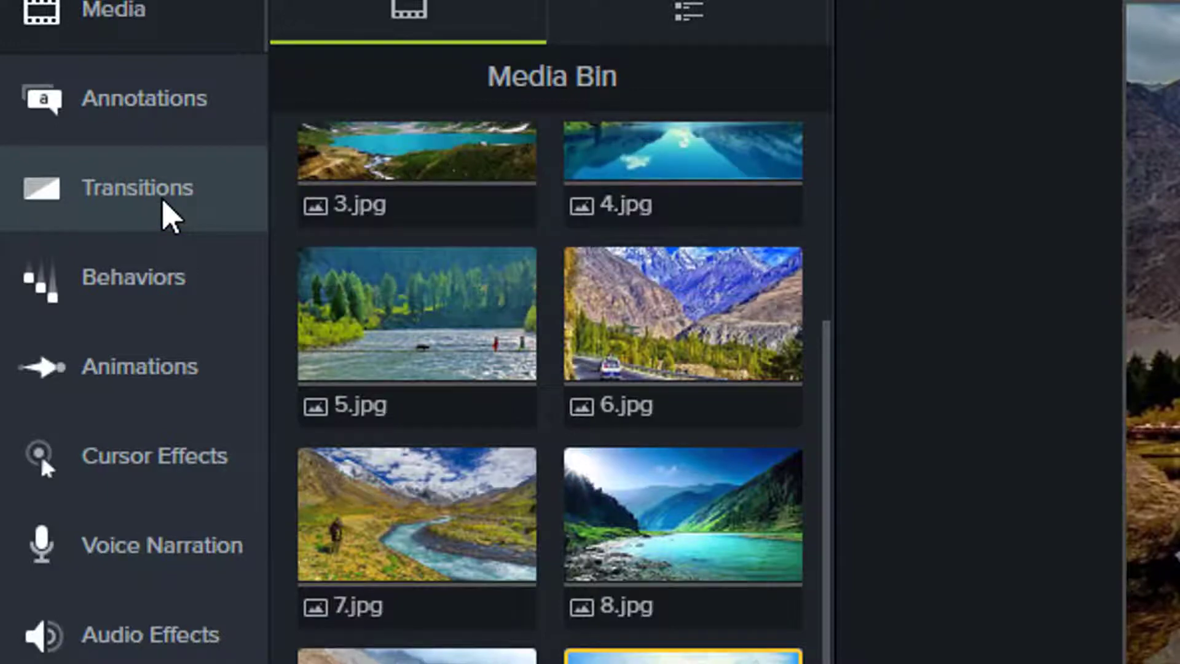
Step: Open the transitions library and examine the available effects of all types
{"action": "left_click", "coordinate": [169, 218]}
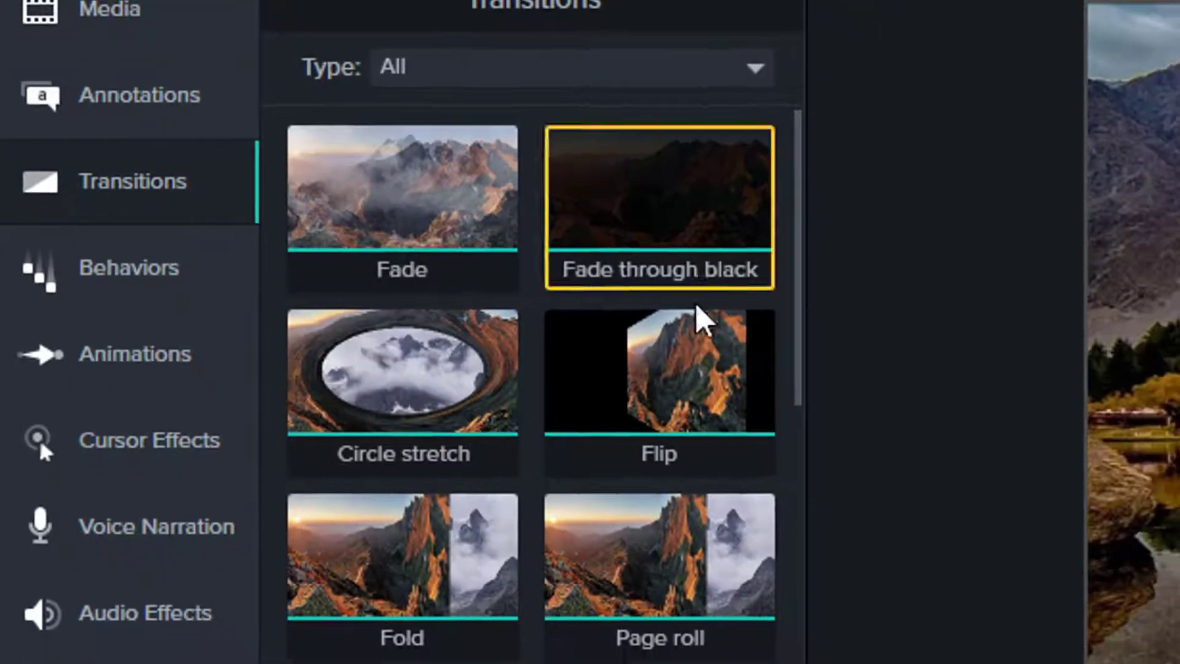
{"action": "scroll", "coordinate": [676, 363], "scroll_direction": "down", "scroll_amount": 1}
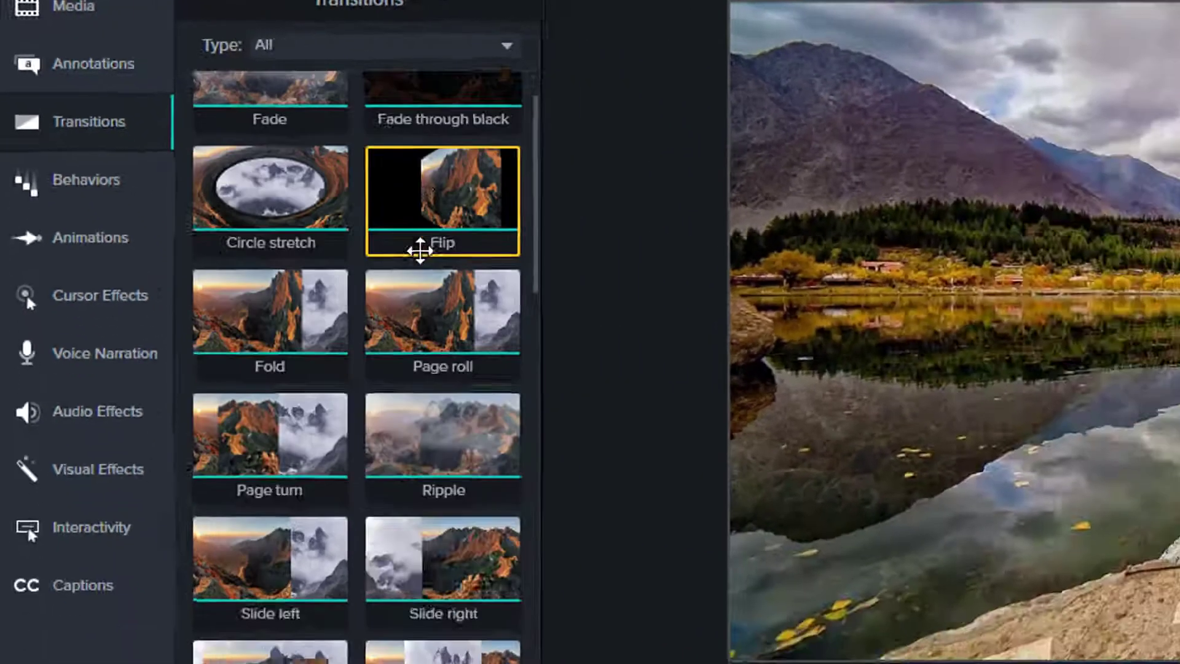
{"action": "scroll", "coordinate": [420, 251], "scroll_direction": "down", "scroll_amount": 6}
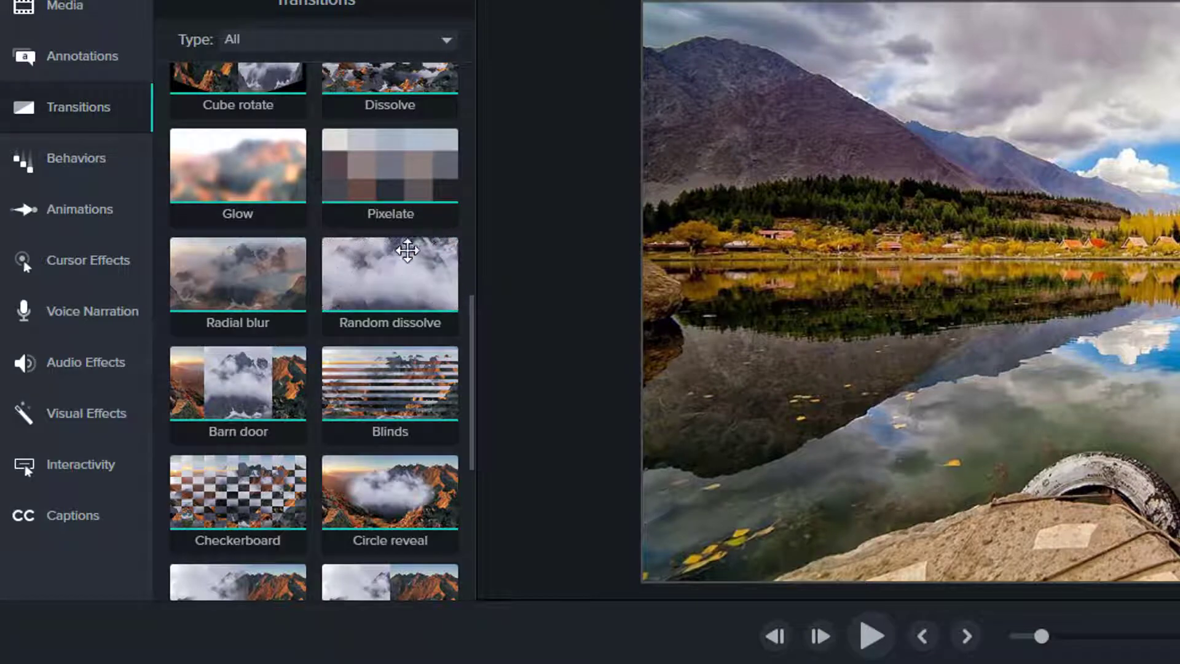
{"action": "scroll", "coordinate": [387, 343], "scroll_direction": "down", "scroll_amount": 1}
{"action": "scroll", "coordinate": [387, 343], "scroll_direction": "down", "scroll_amount": 6}
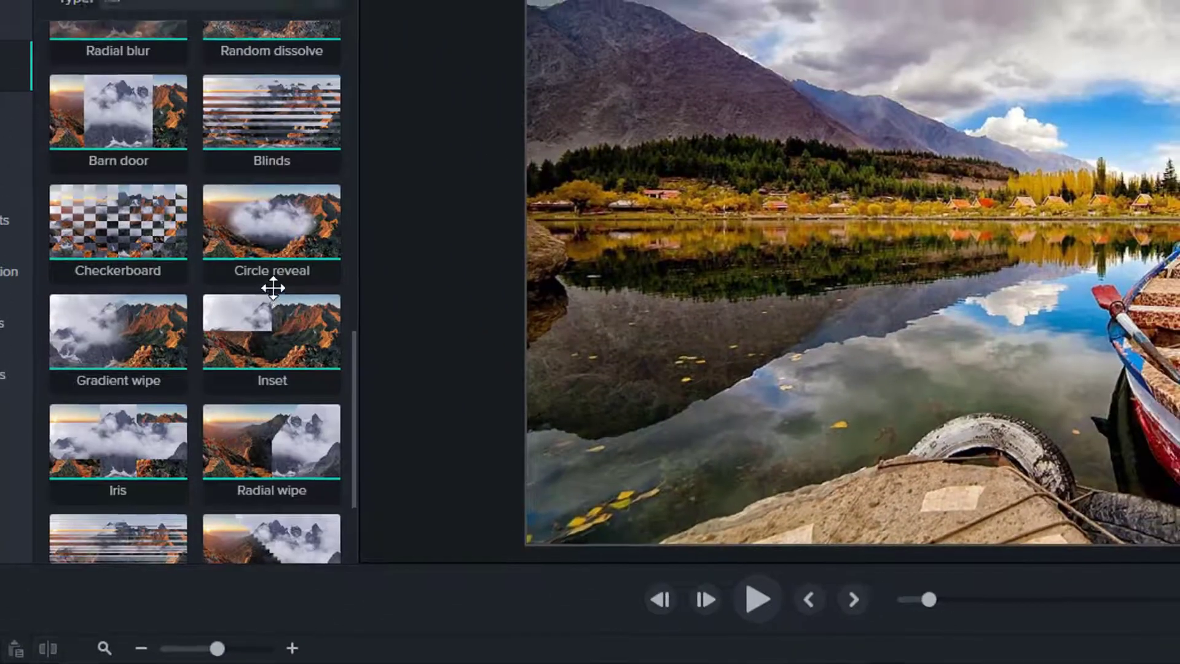
{"action": "scroll", "coordinate": [386, 141], "scroll_direction": "up", "scroll_amount": 5}
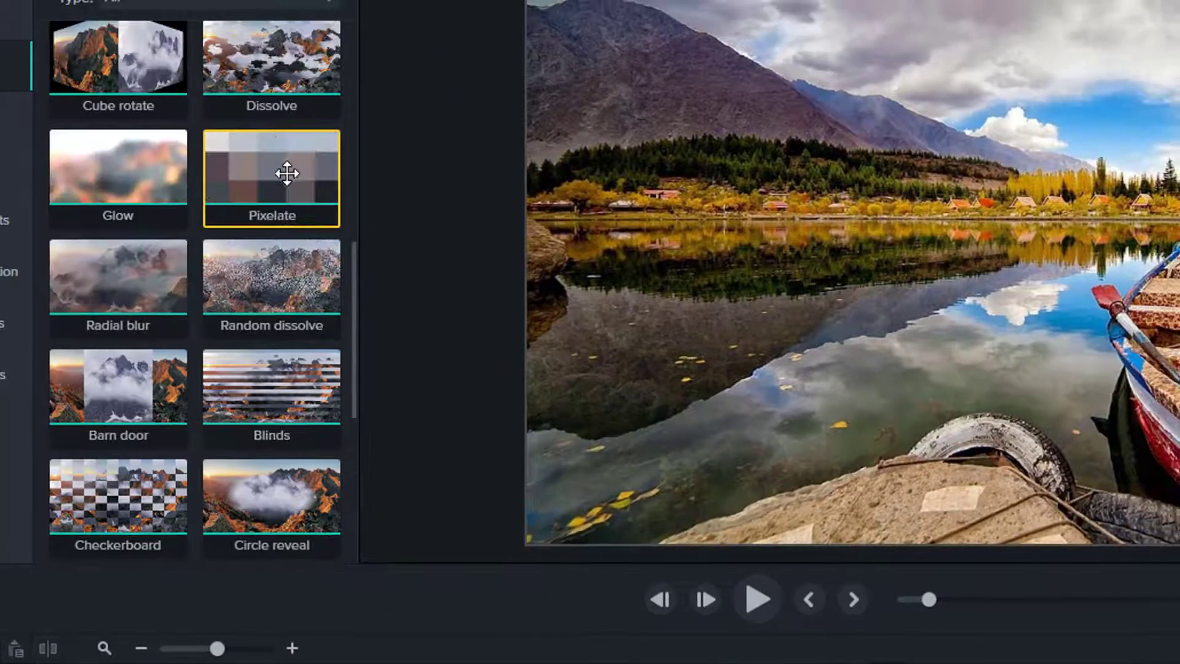
{"action": "scroll", "coordinate": [290, 195], "scroll_direction": "up", "scroll_amount": 4}
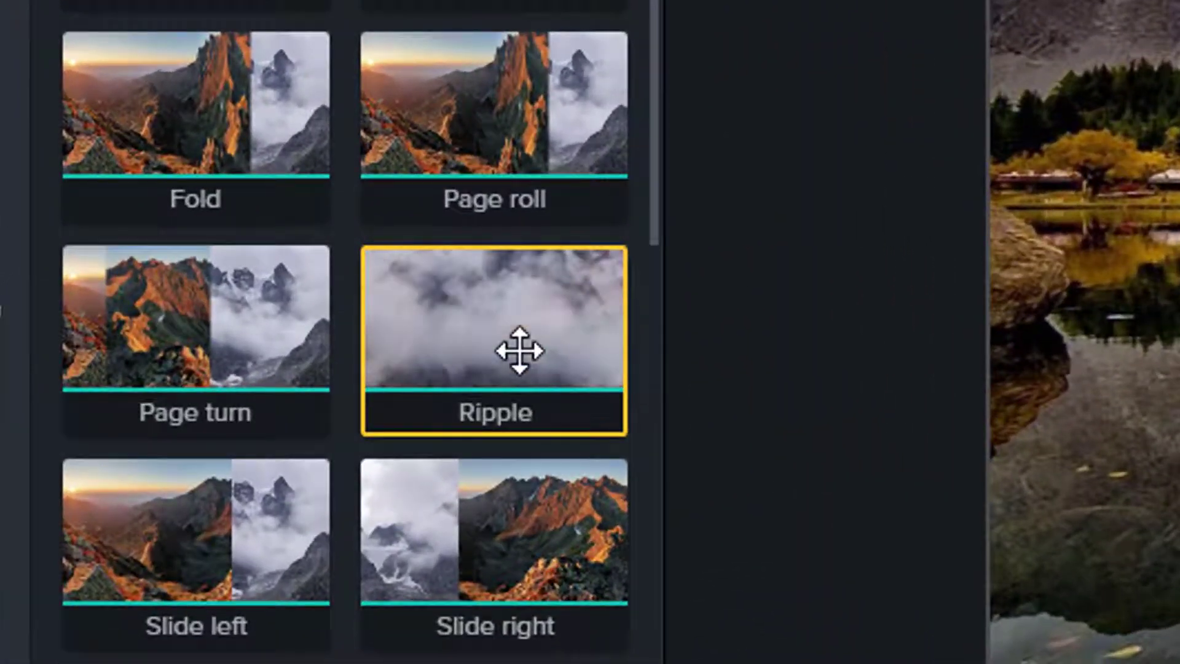
{"action": "scroll", "coordinate": [514, 351], "scroll_direction": "down", "scroll_amount": 9}
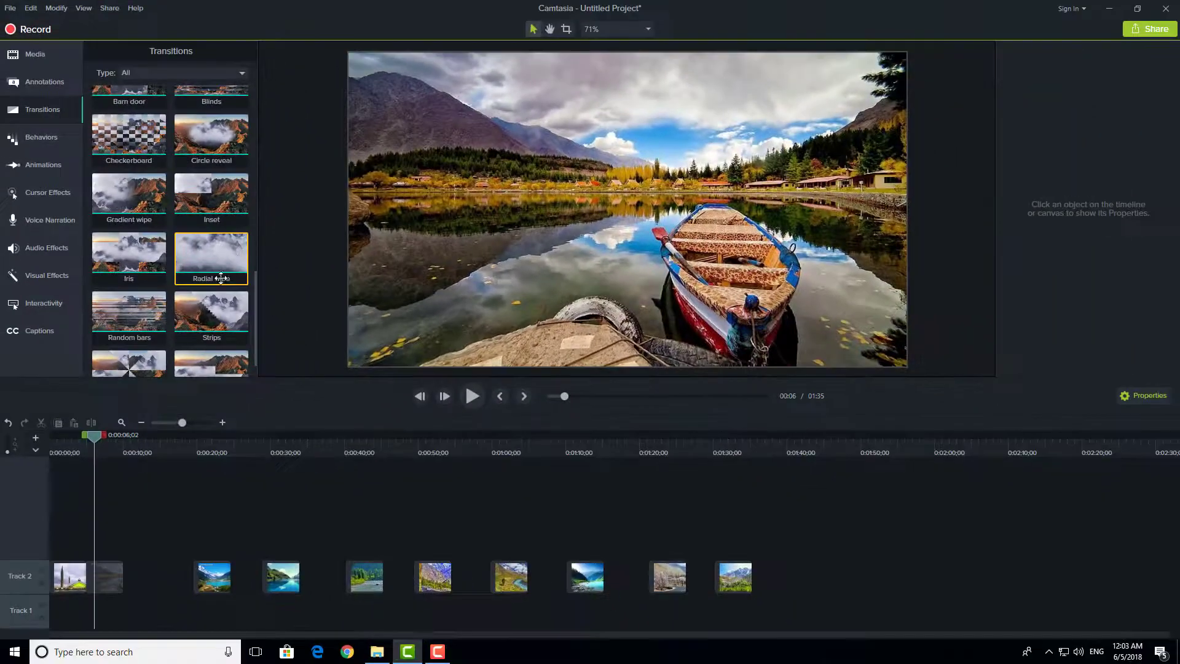
Step: Try to apply the Wheel transition to the selected clips 1.jpg and 2.jpg on Track 2
{"action": "left_click", "coordinate": [69, 577]}
{"action": "left_click", "coordinate": [105, 576], "text": "ctrl"}
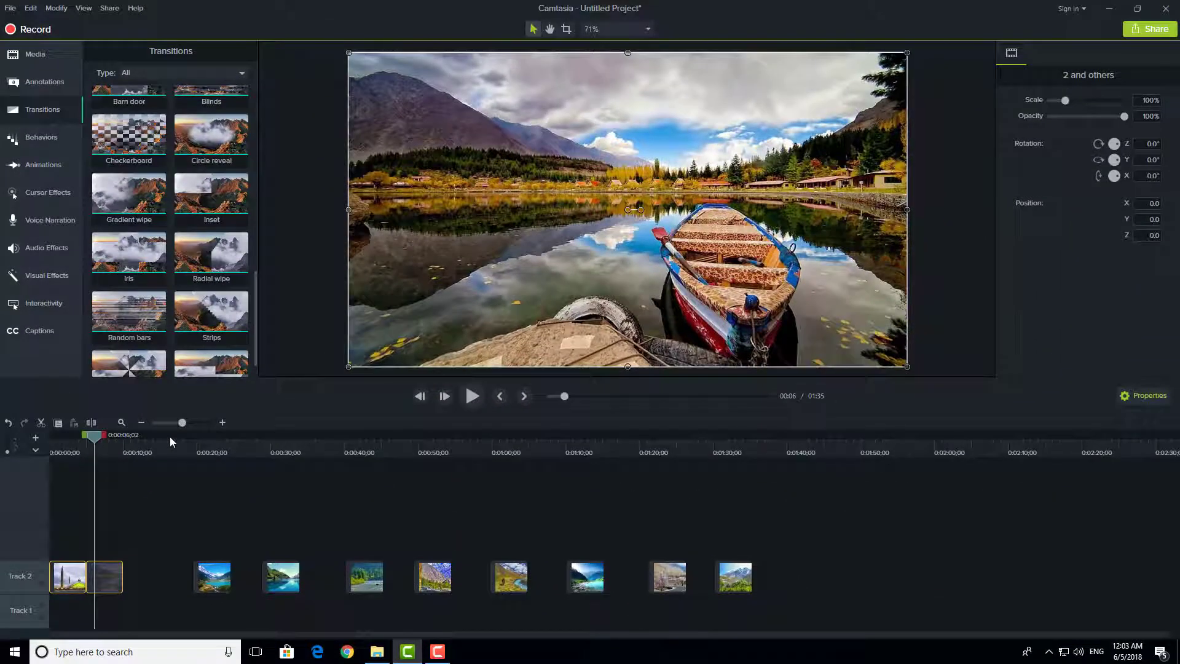
{"action": "scroll", "coordinate": [139, 333], "scroll_direction": "down", "scroll_amount": 1}
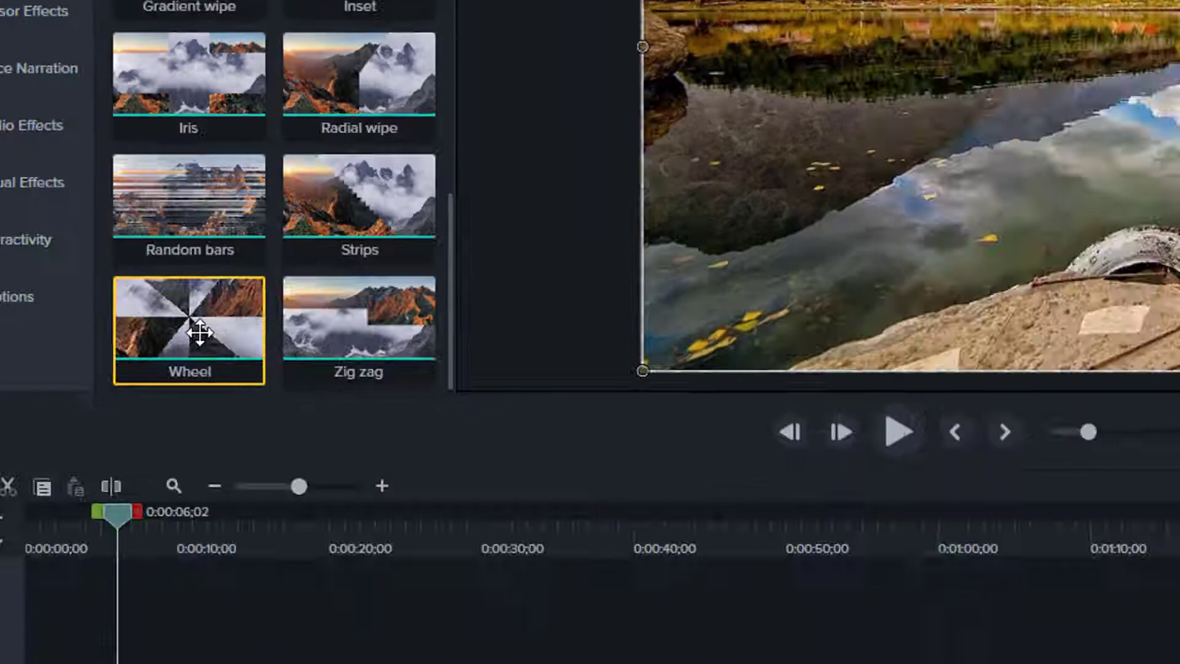
{"action": "left_click_drag", "start_coordinate": [248, 421], "coordinate": [195, 663]}
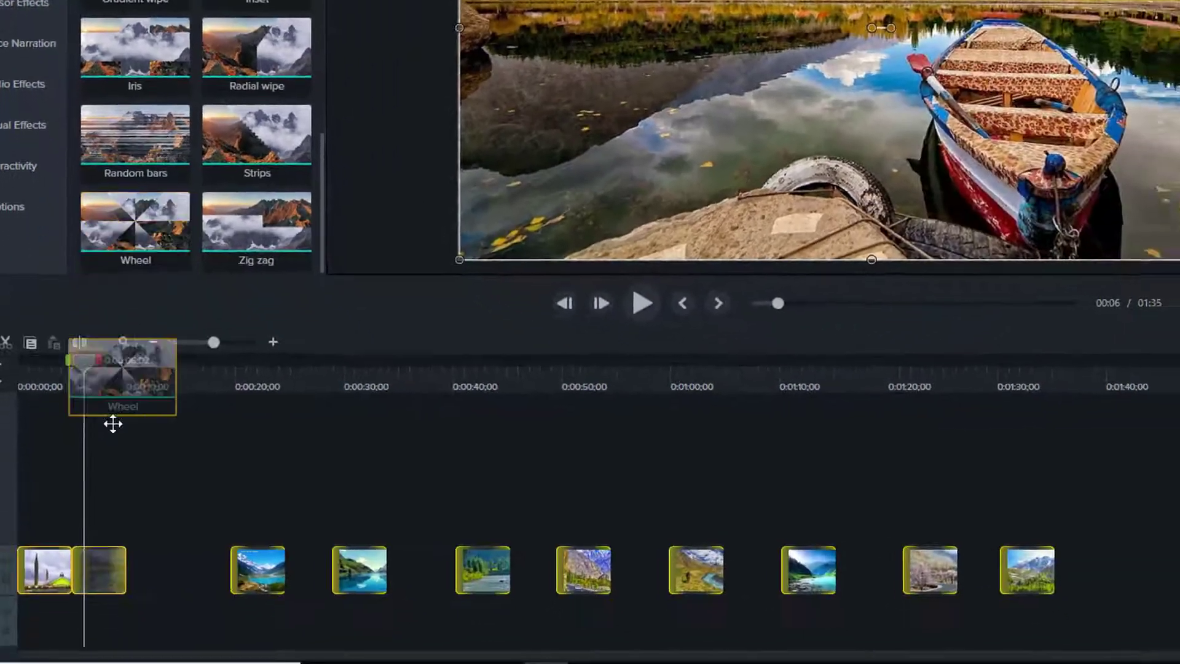
{"action": "left_click_drag", "start_coordinate": [113, 423], "coordinate": [81, 499]}
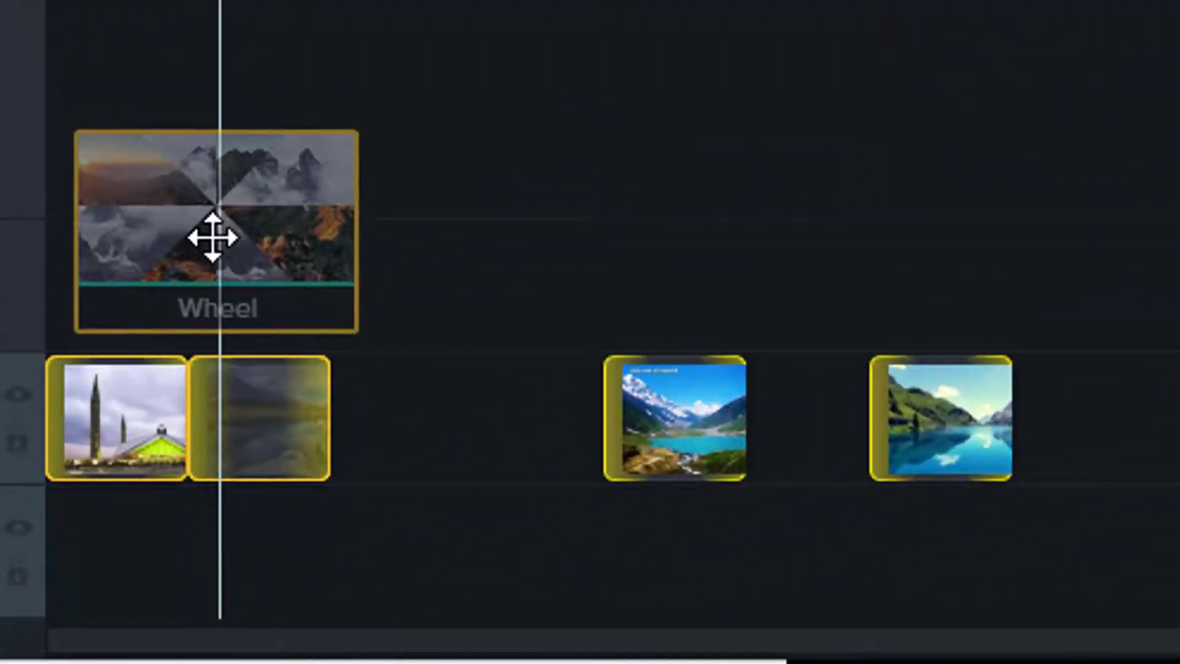
{"action": "left_click_drag", "start_coordinate": [212, 237], "coordinate": [211, 239]}
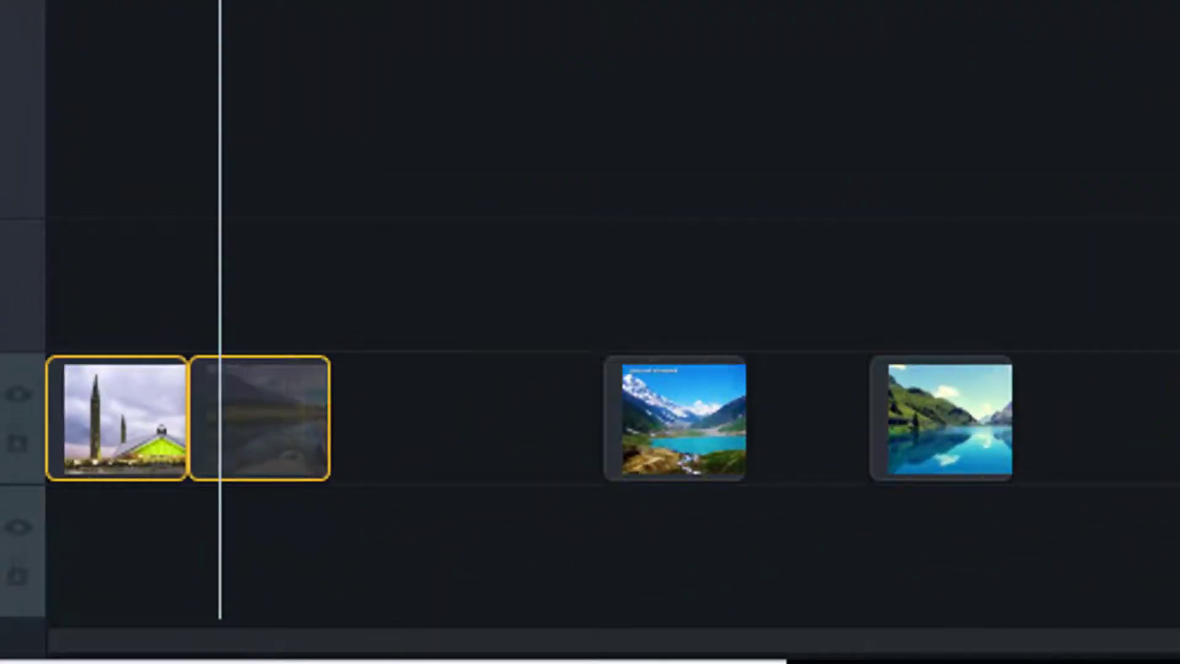
Step: Separate 2.jpg from 1.jpg, rejoin the two clips edge to edge on Track 2, and clear their selection
{"action": "left_click_drag", "start_coordinate": [284, 443], "coordinate": [350, 435]}
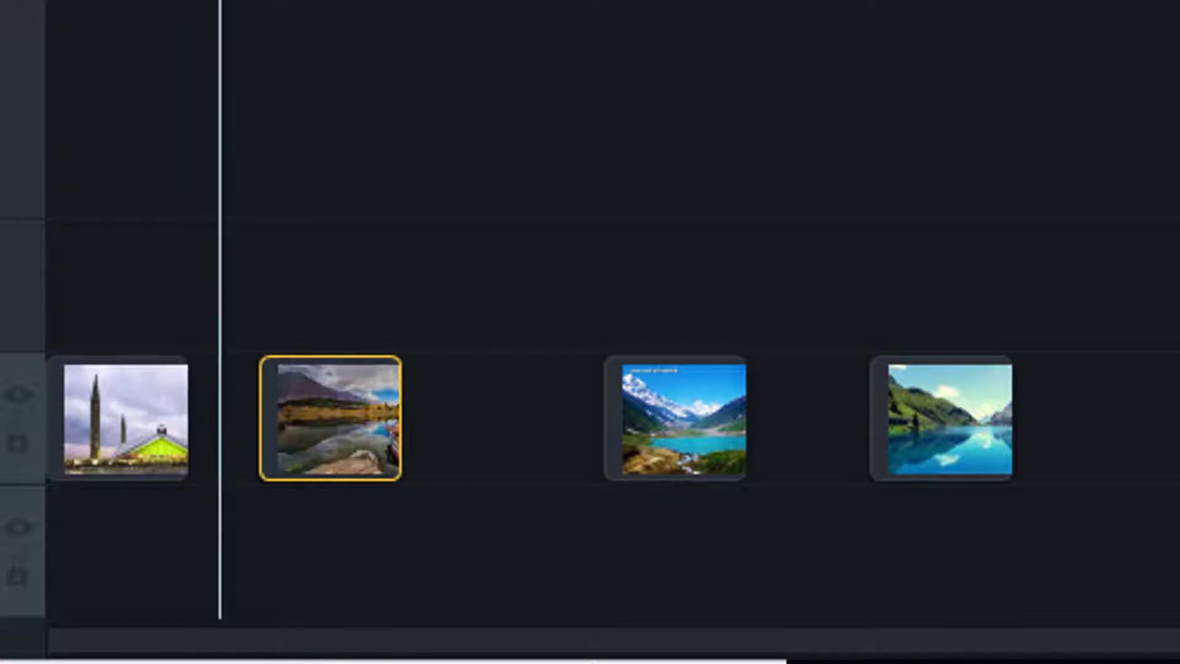
{"action": "mouse_move", "coordinate": [397, 1]}
{"action": "left_mouse_down"}
{"action": "mouse_move", "coordinate": [393, 198]}
{"action": "mouse_move", "coordinate": [363, 266]}
{"action": "mouse_move", "coordinate": [403, 1]}
{"action": "left_mouse_up"}
{"action": "left_click_drag", "start_coordinate": [342, 405], "coordinate": [113, 349]}
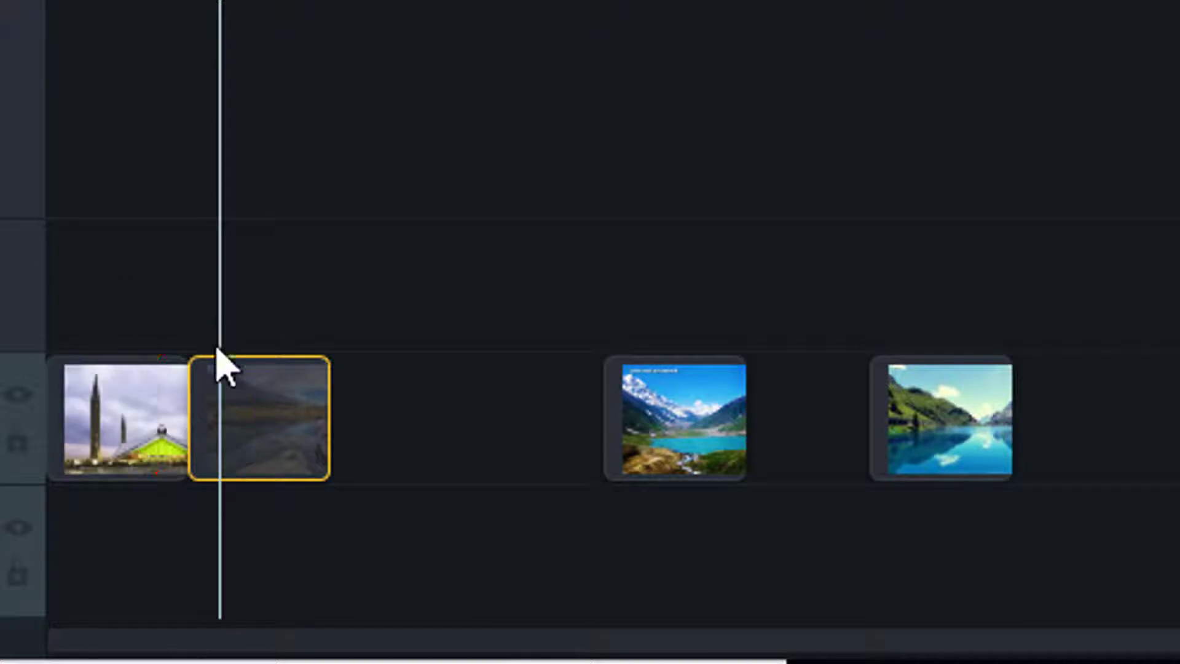
{"action": "left_click_drag", "start_coordinate": [144, 242], "coordinate": [113, 542]}
{"action": "left_click_drag", "start_coordinate": [324, 248], "coordinate": [138, 512]}
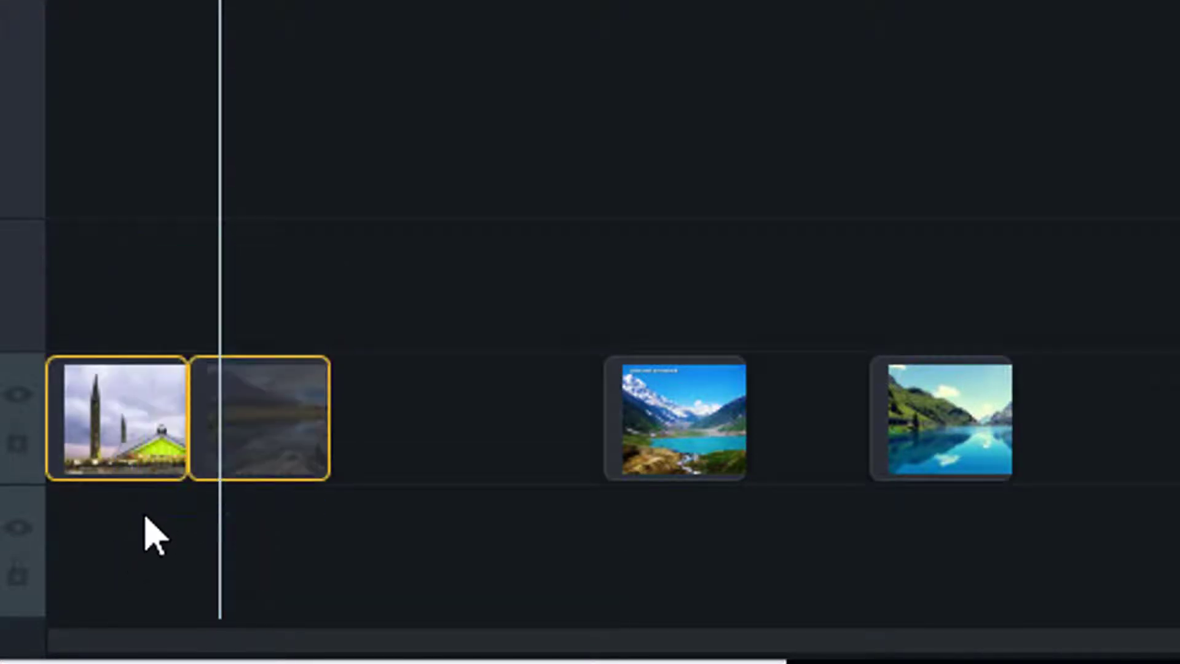
{"action": "left_click", "coordinate": [399, 295]}
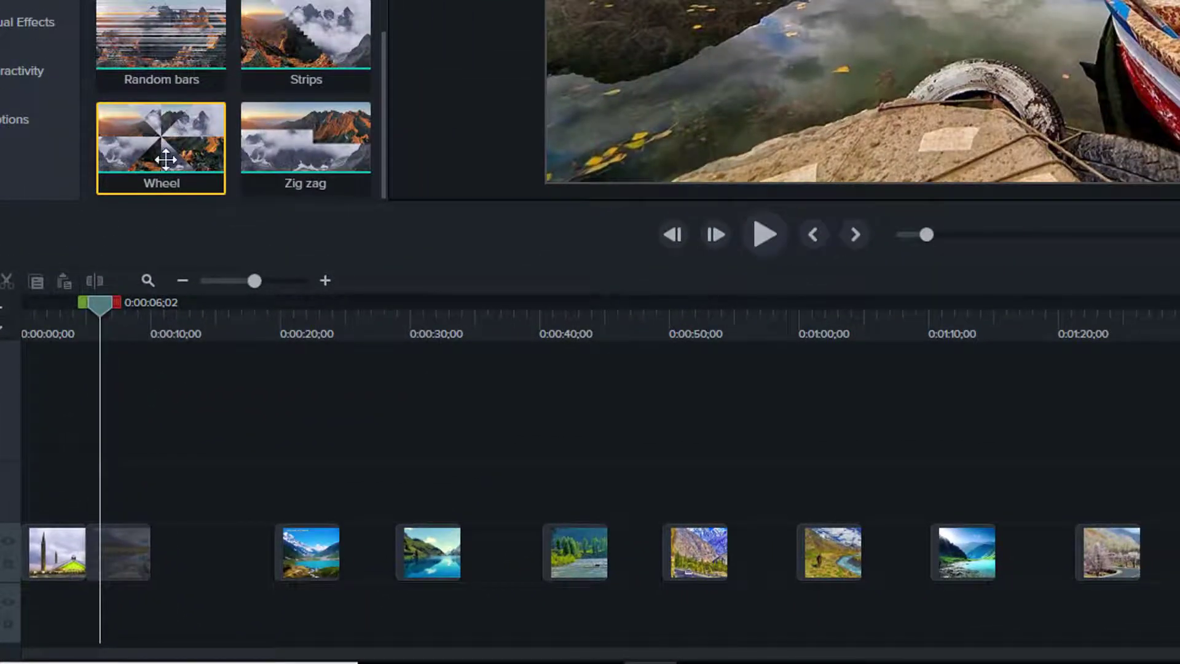
Step: Apply the Wheel transition at the junction between 1.jpg and 2.jpg on Track 2, leaving the start of 1.jpg without one
{"action": "left_click_drag", "start_coordinate": [158, 145], "coordinate": [91, 561]}
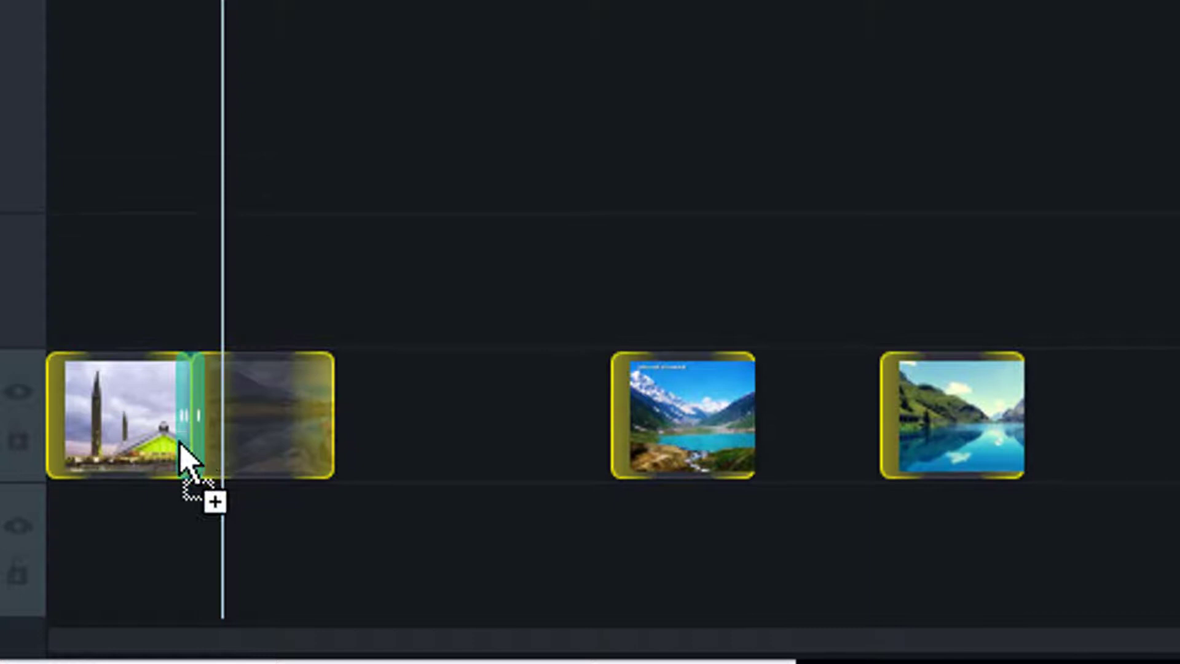
{"action": "left_click_drag", "start_coordinate": [180, 444], "coordinate": [142, 450]}
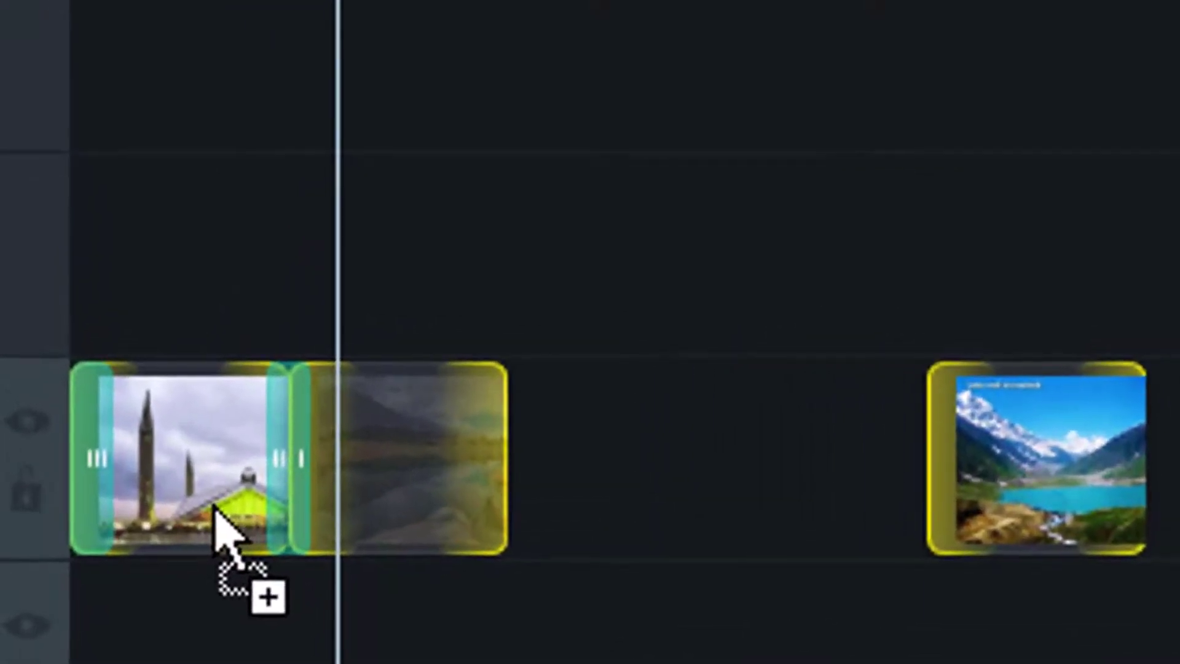
{"action": "left_click_drag", "start_coordinate": [215, 507], "coordinate": [303, 501]}
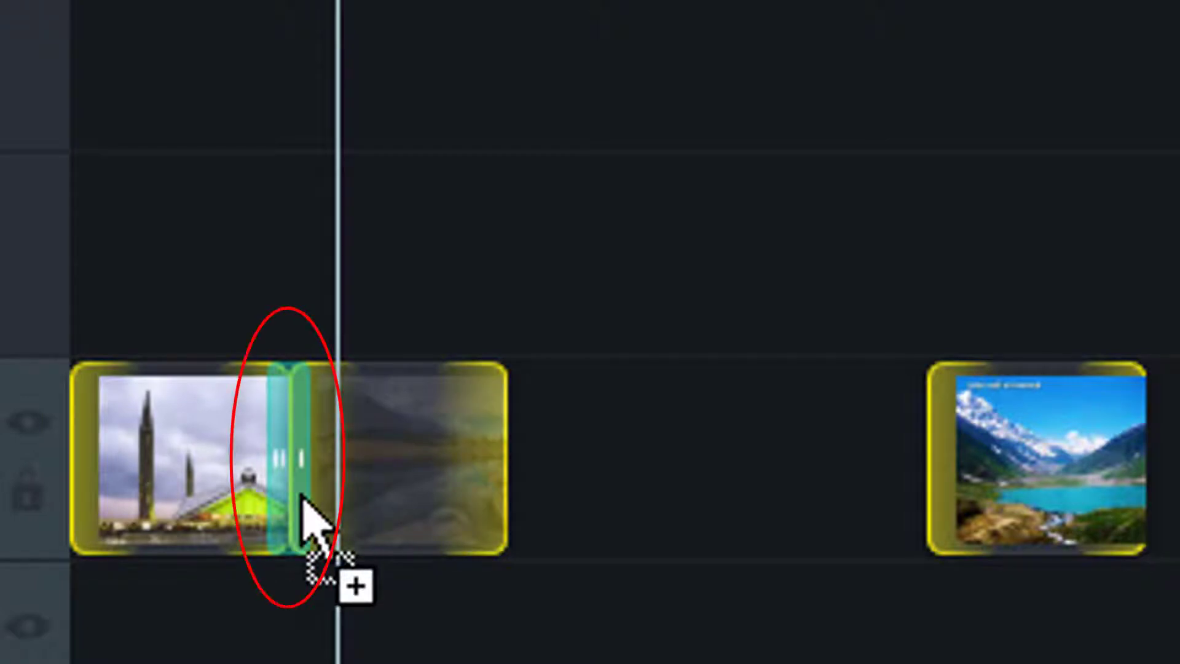
{"action": "left_click_drag", "start_coordinate": [302, 497], "coordinate": [306, 497]}
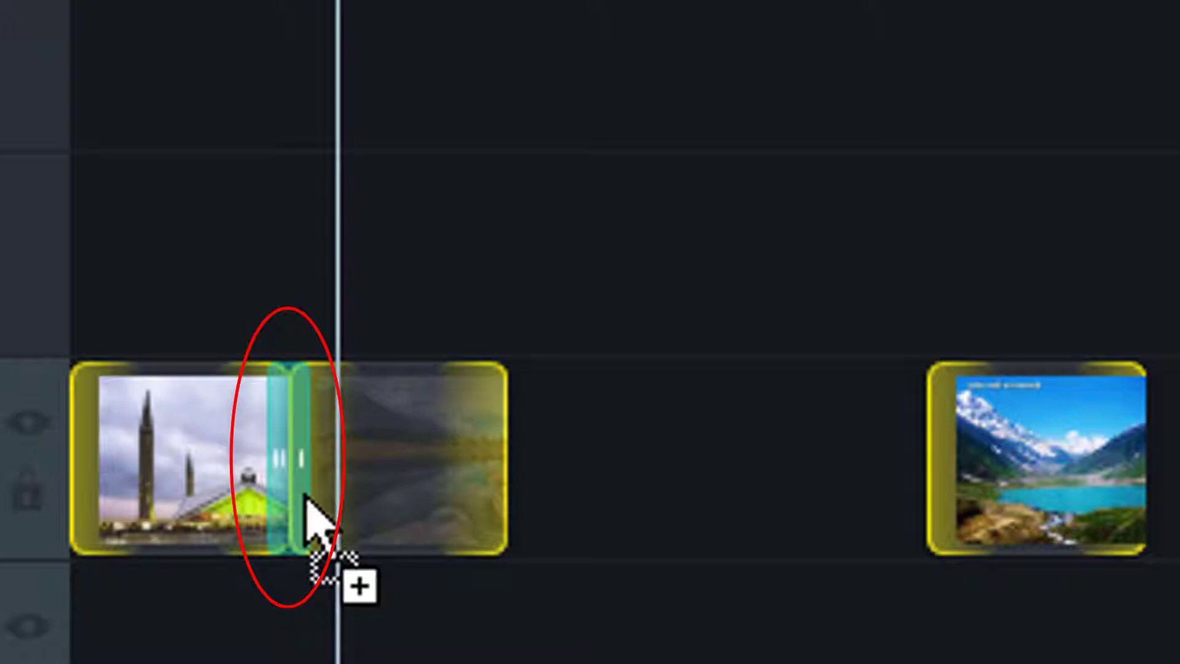
{"action": "left_click_drag", "start_coordinate": [306, 496], "coordinate": [309, 496]}
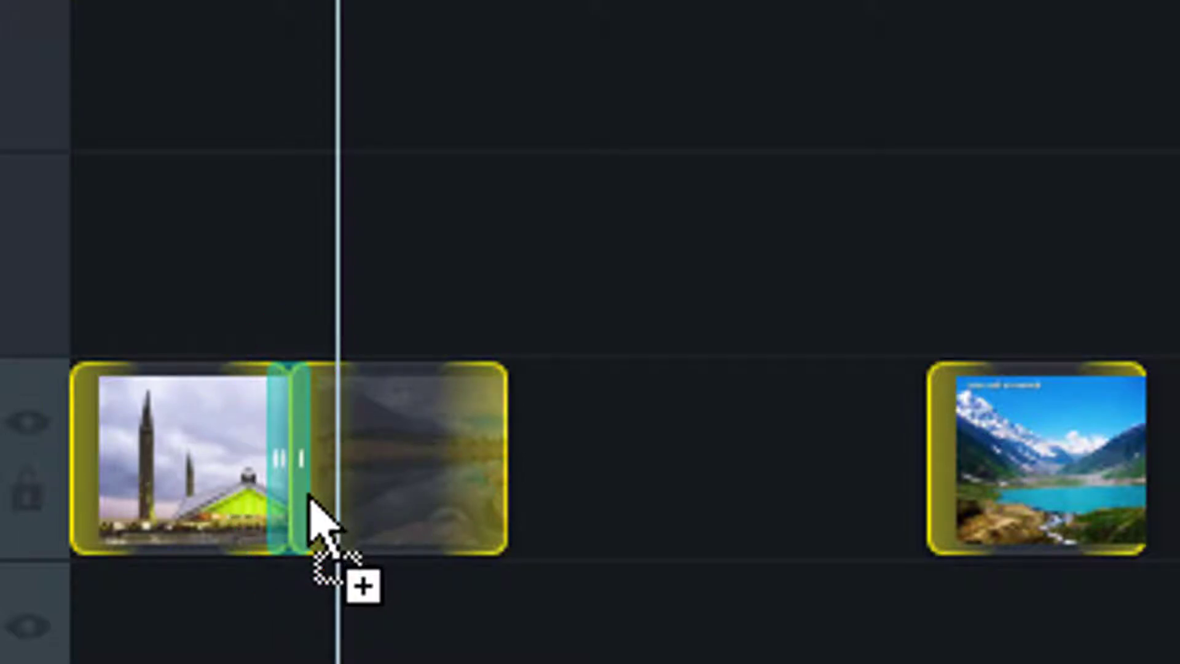
{"action": "left_click_drag", "start_coordinate": [308, 497], "coordinate": [310, 499]}
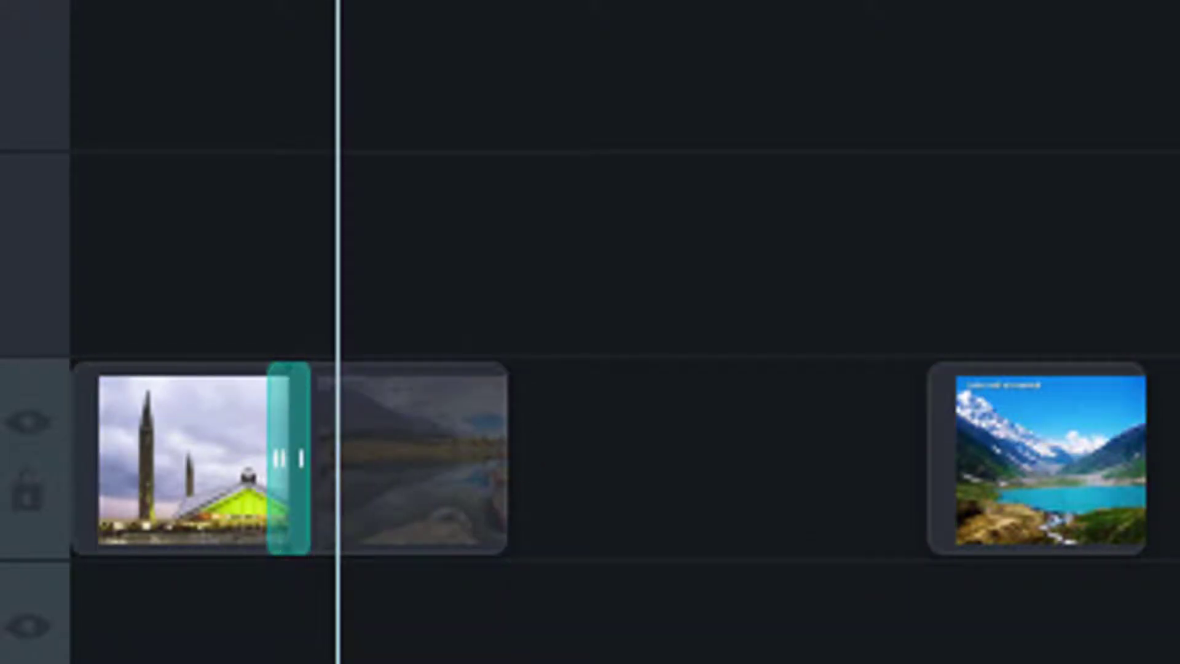
Step: Play the slideshow from the start to preview the Wheel transition between 1.jpg and 2.jpg
{"action": "left_click_drag", "start_coordinate": [337, 1], "coordinate": [72, 1]}
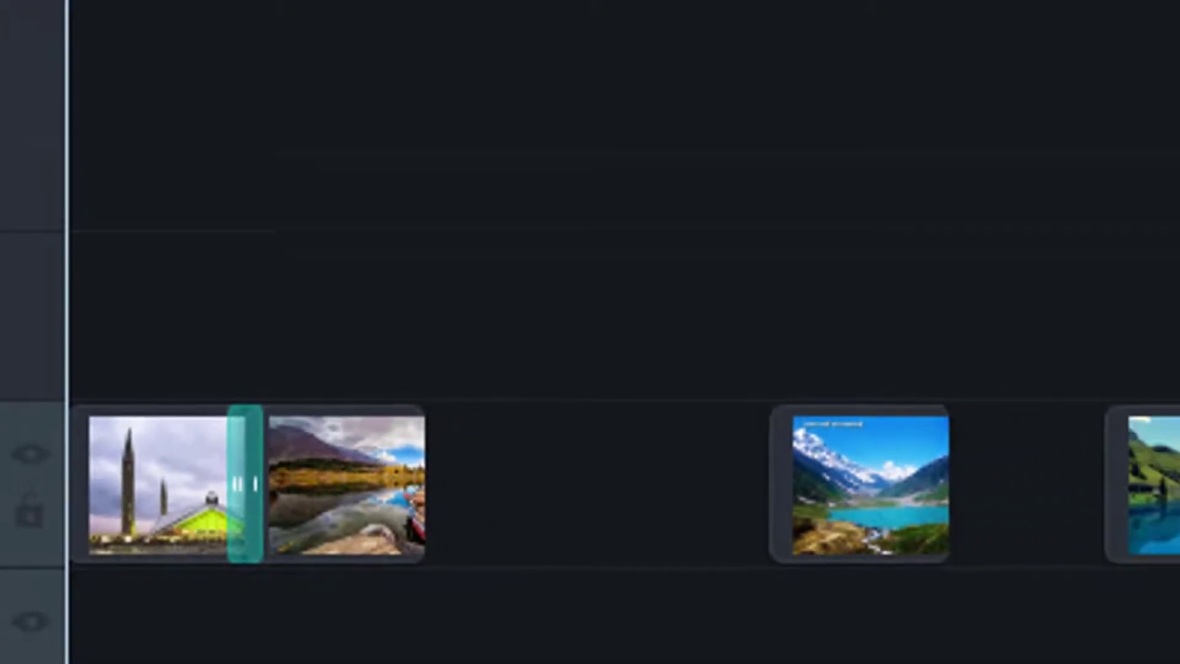
{"action": "key", "text": "space"}
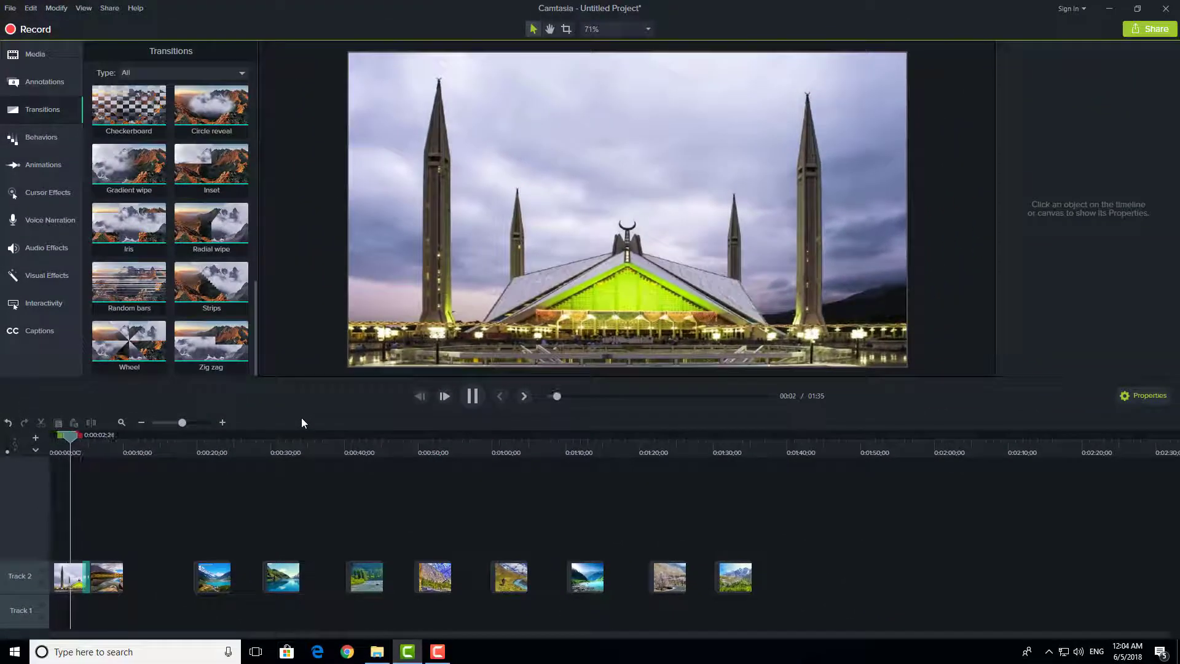
{"action": "key", "text": "space"}
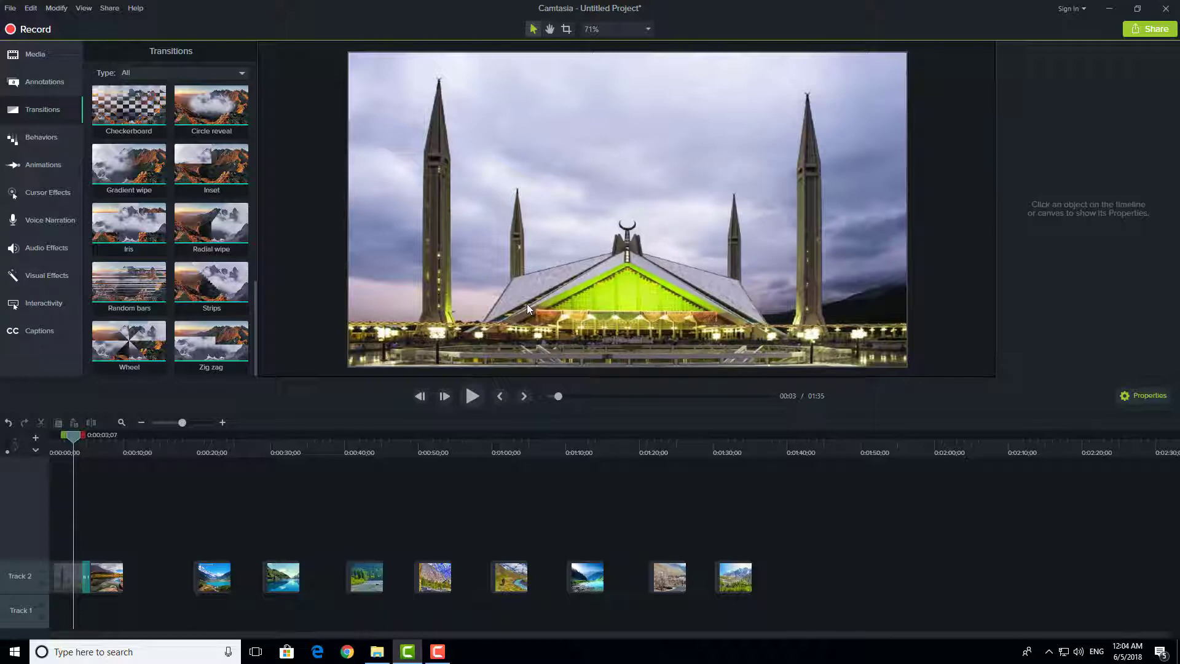
{"action": "key", "text": "space"}
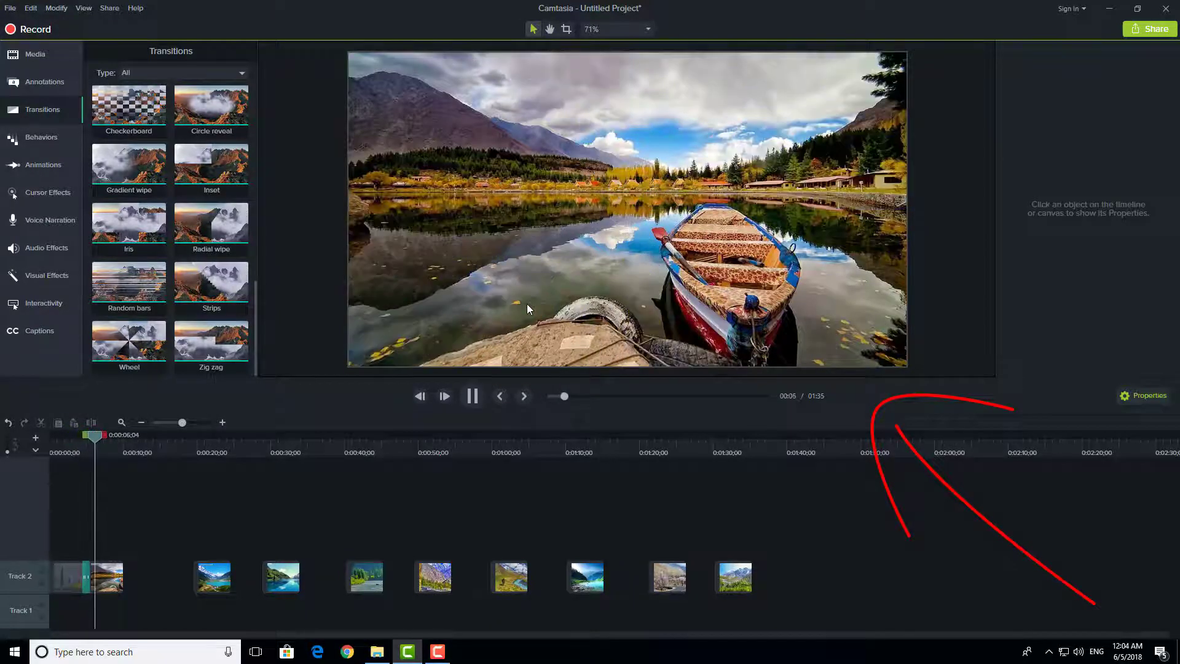
{"action": "key", "text": "space"}
Step: Join 3.jpg to the end of 2.jpg on Track 2 and apply the Ripple transition at their junction
{"action": "left_click_drag", "start_coordinate": [204, 576], "coordinate": [132, 579]}
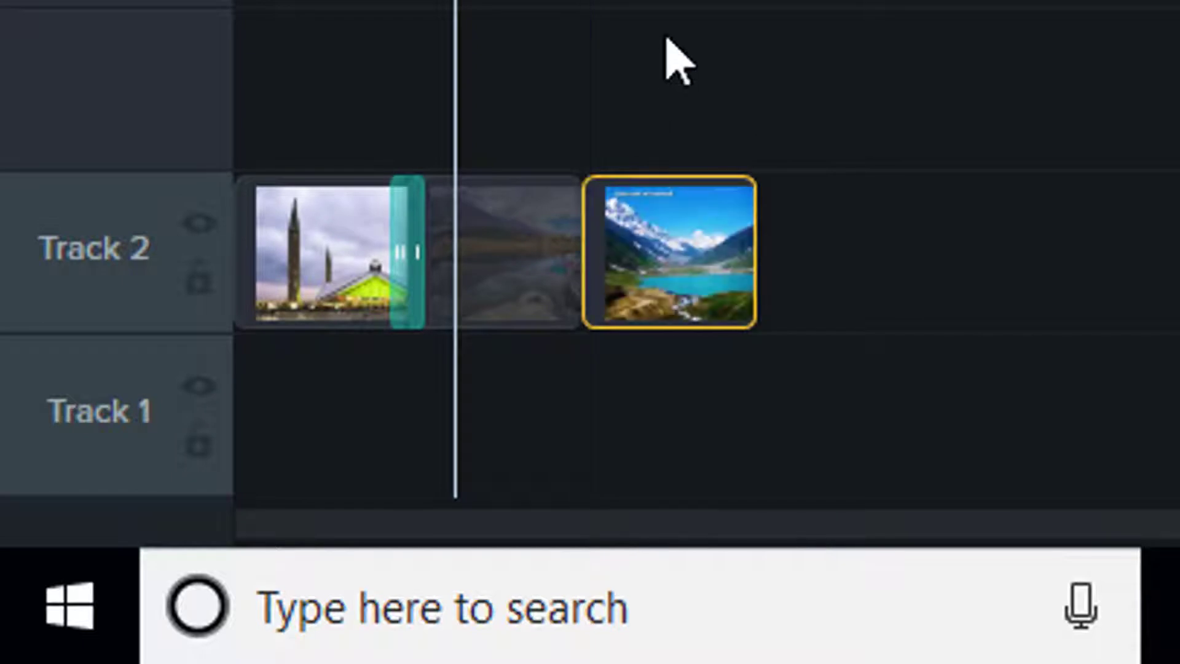
{"action": "left_click_drag", "start_coordinate": [590, 242], "coordinate": [587, 258]}
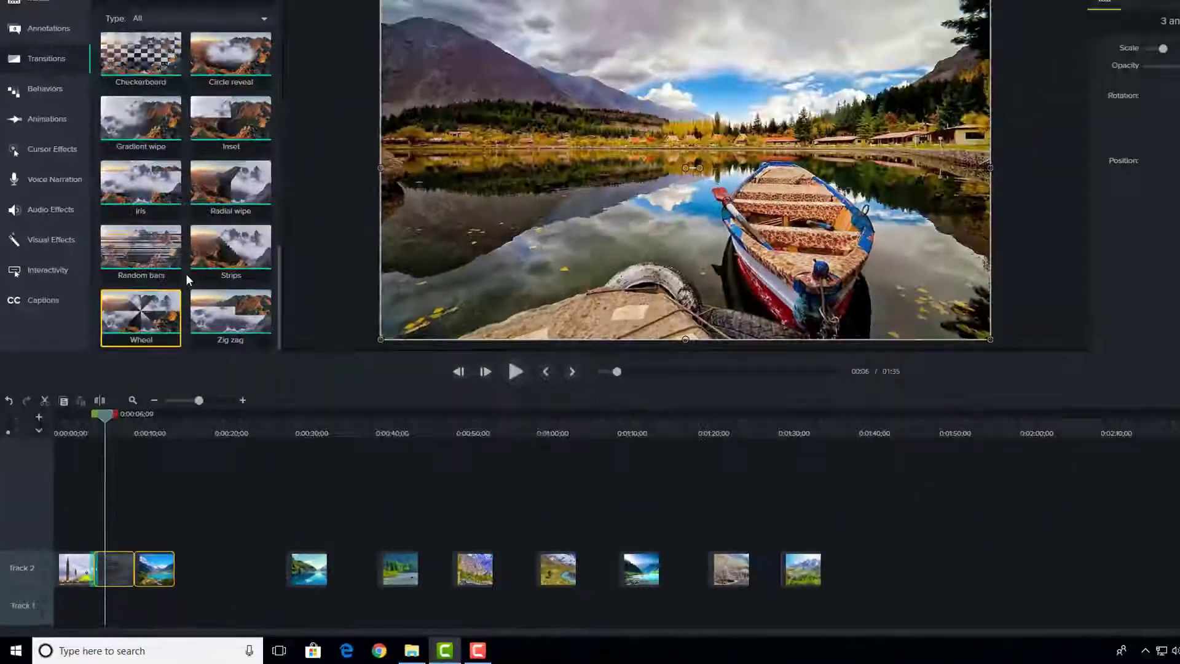
{"action": "scroll", "coordinate": [197, 267], "scroll_direction": "up", "scroll_amount": 10}
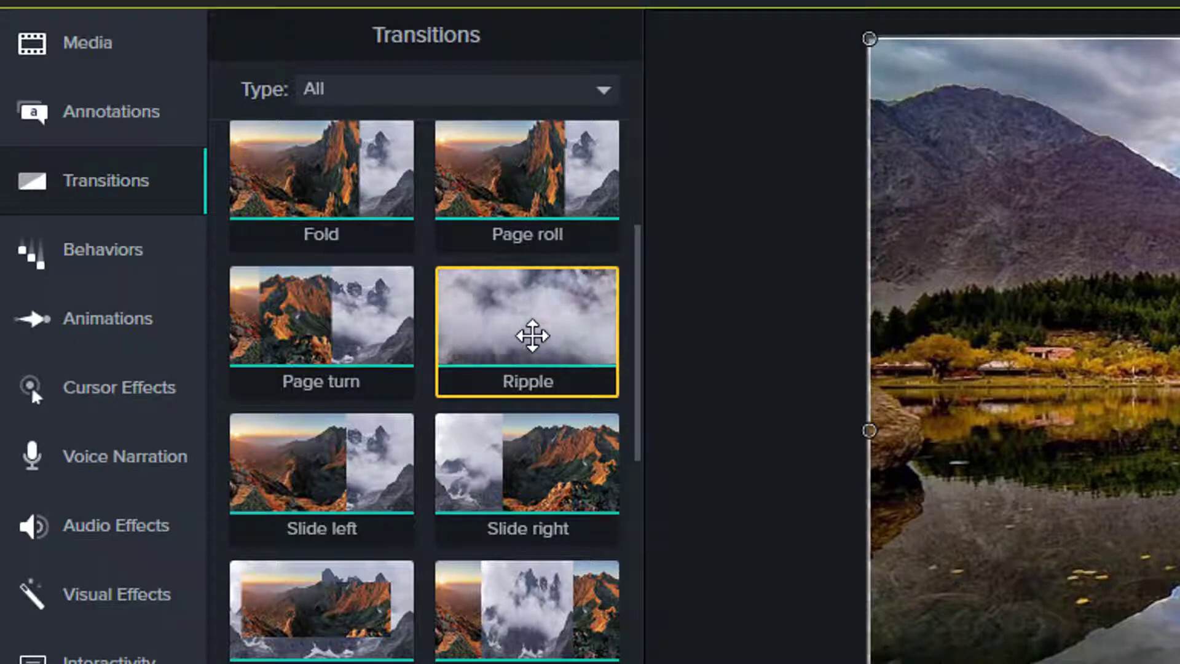
{"action": "left_click_drag", "start_coordinate": [532, 335], "coordinate": [492, 539]}
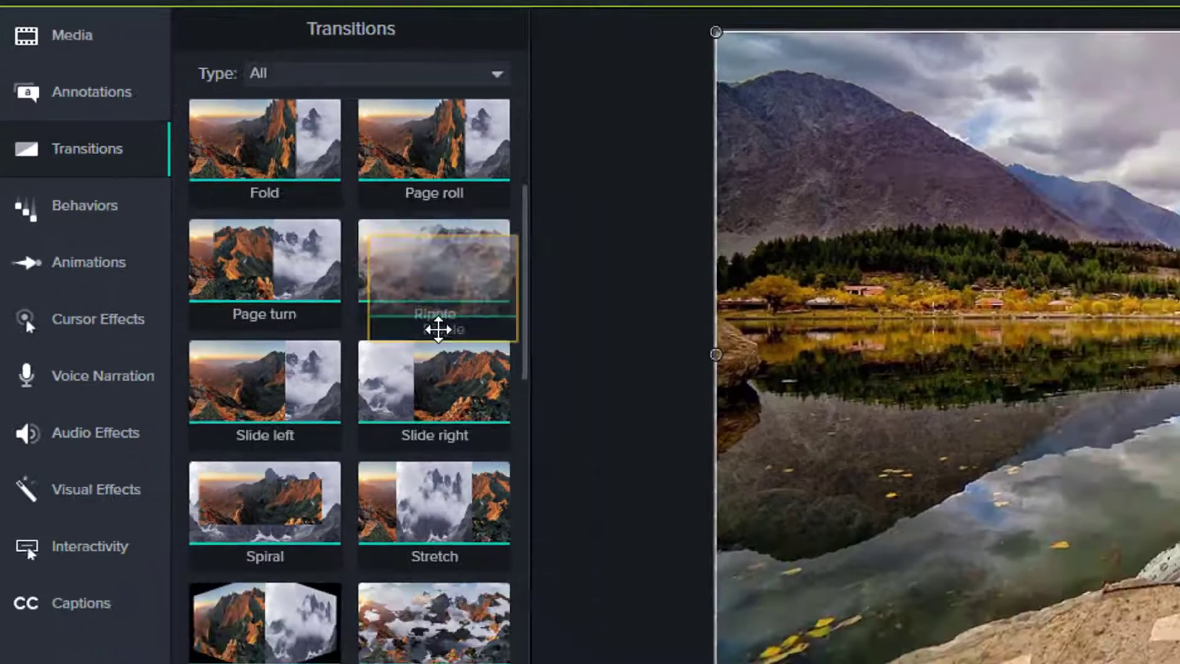
{"action": "left_click_drag", "start_coordinate": [226, 248], "coordinate": [142, 619]}
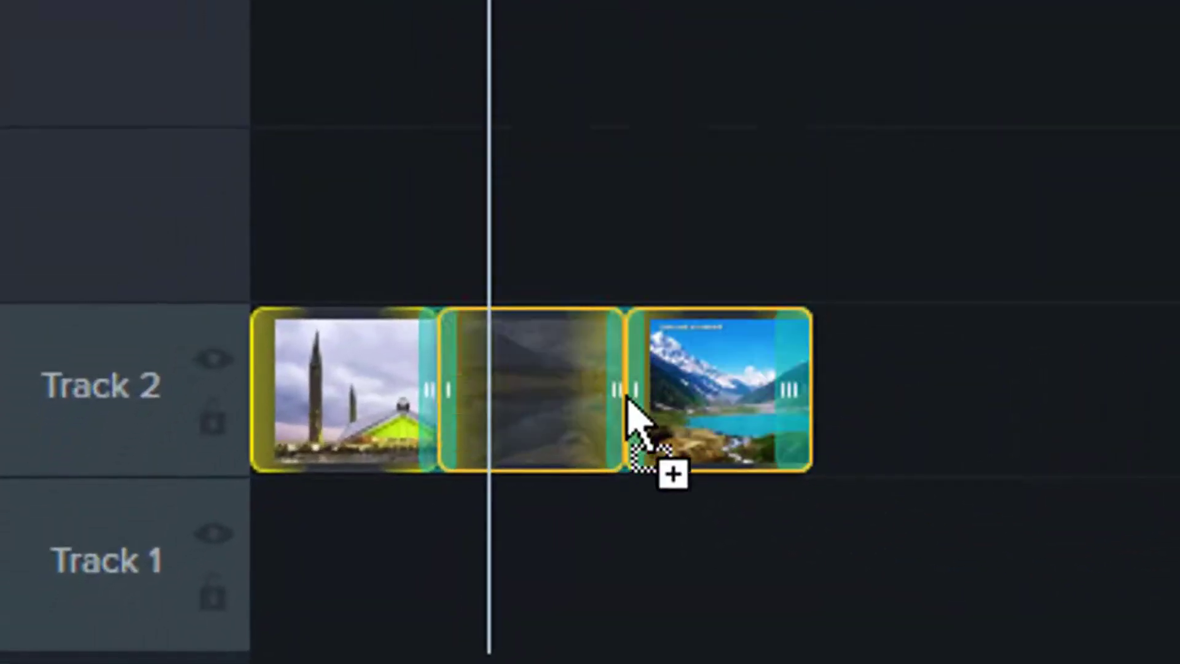
{"action": "left_click_drag", "start_coordinate": [628, 398], "coordinate": [698, 408]}
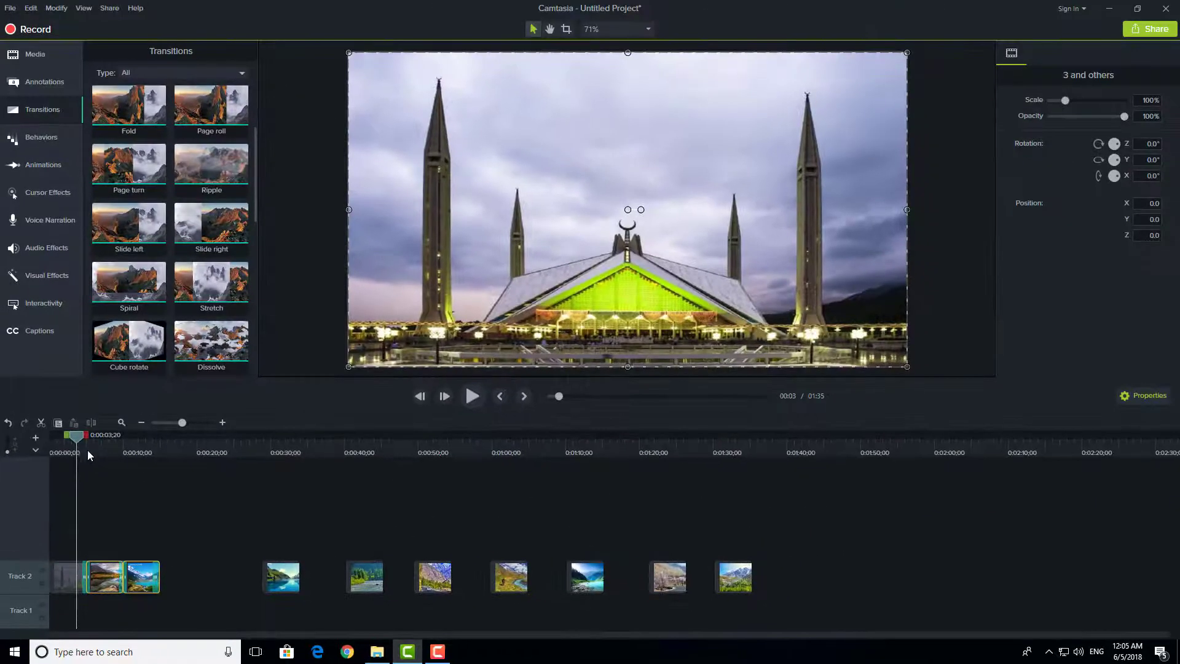
Step: Select the first three clips on Track 2 and play the timeline through the Ripple transition into 3.jpg
{"action": "left_click_drag", "start_coordinate": [195, 521], "coordinate": [49, 600]}
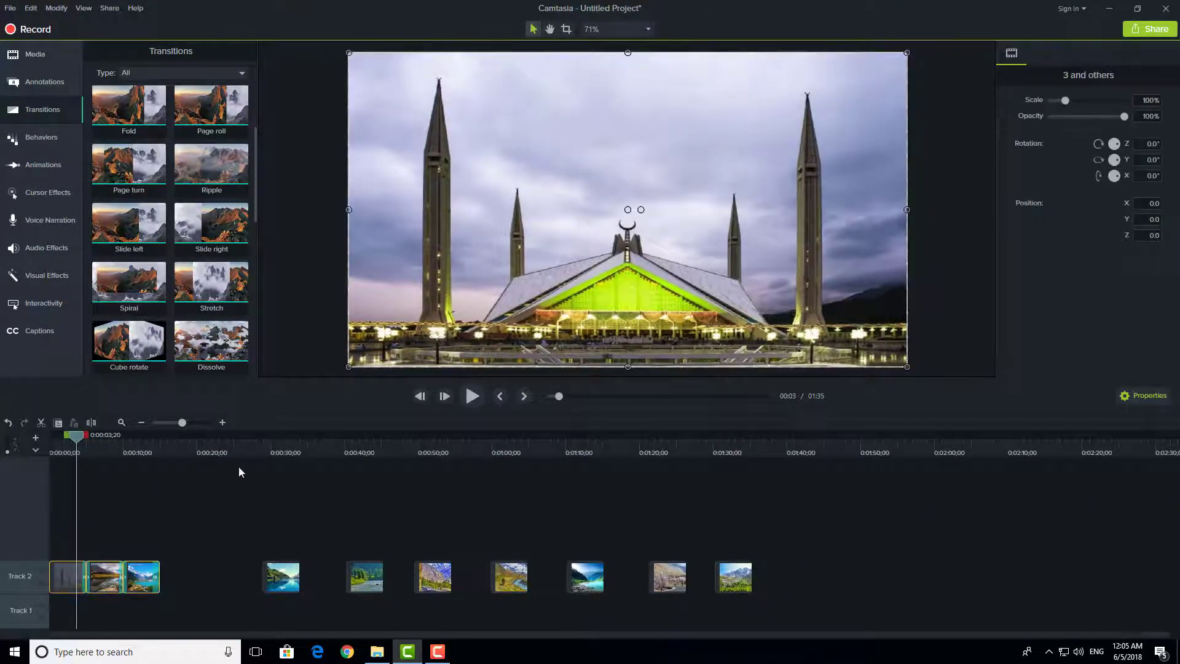
{"action": "key", "text": "space"}
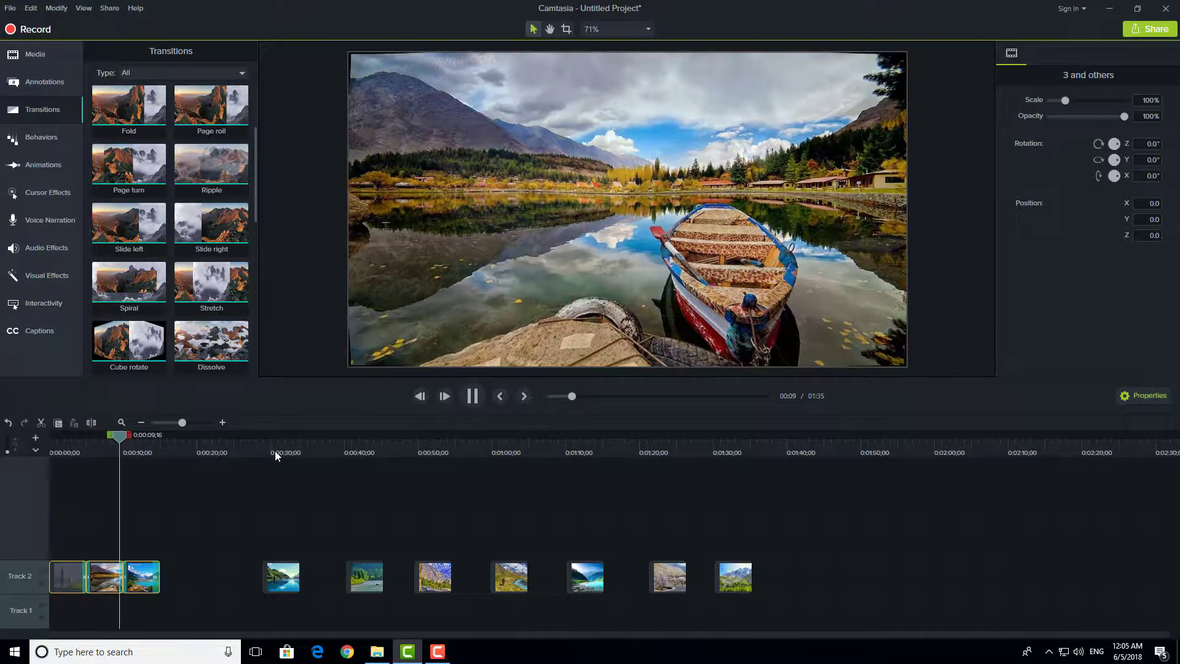
{"action": "key", "text": "space"}
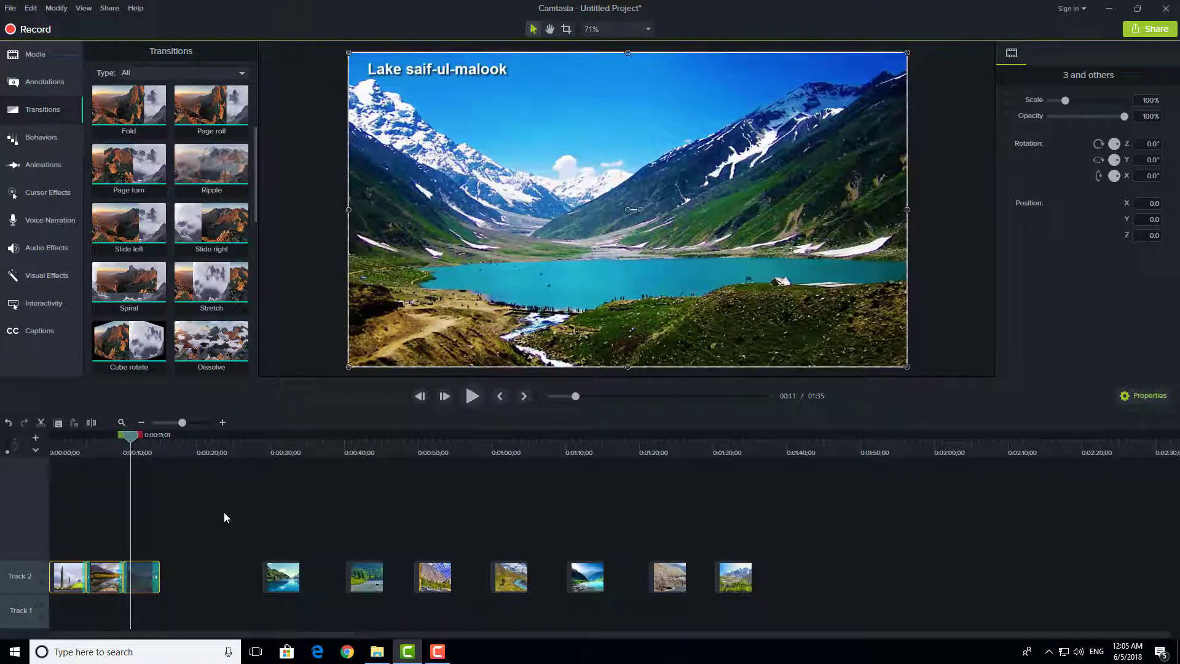
Step: Remove the transition at the end of 3.jpg, reselect only that clip, and apply the Ripple transition to it again
{"action": "left_click", "coordinate": [151, 576]}
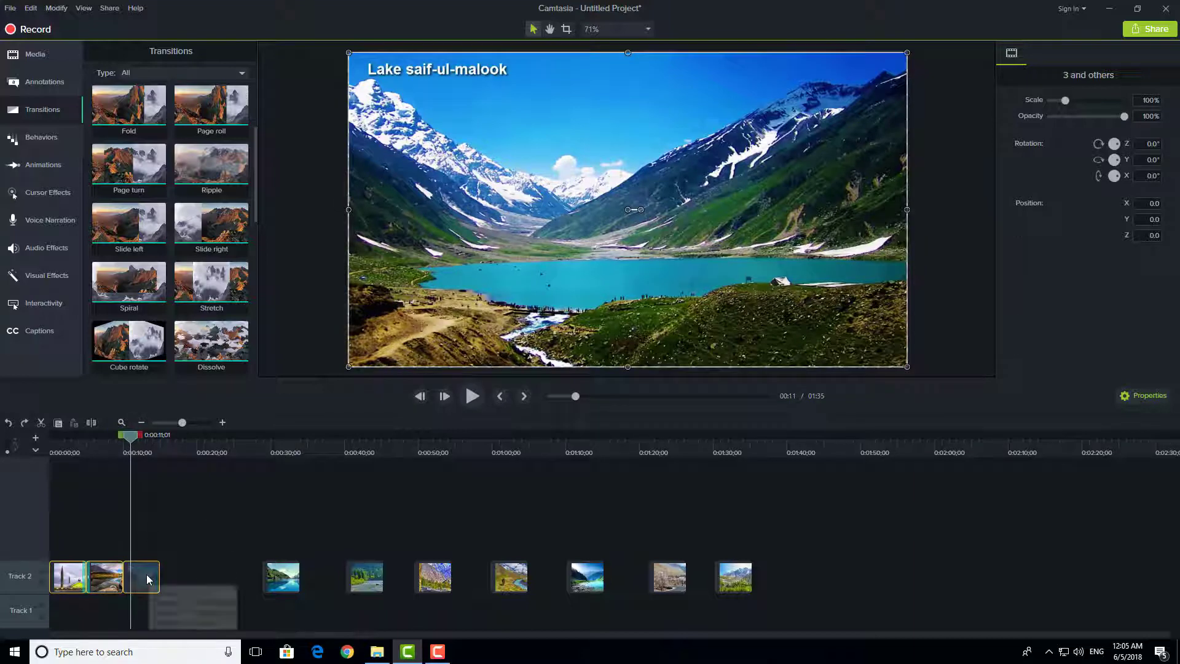
{"action": "left_click", "coordinate": [174, 524]}
{"action": "left_click", "coordinate": [153, 573]}
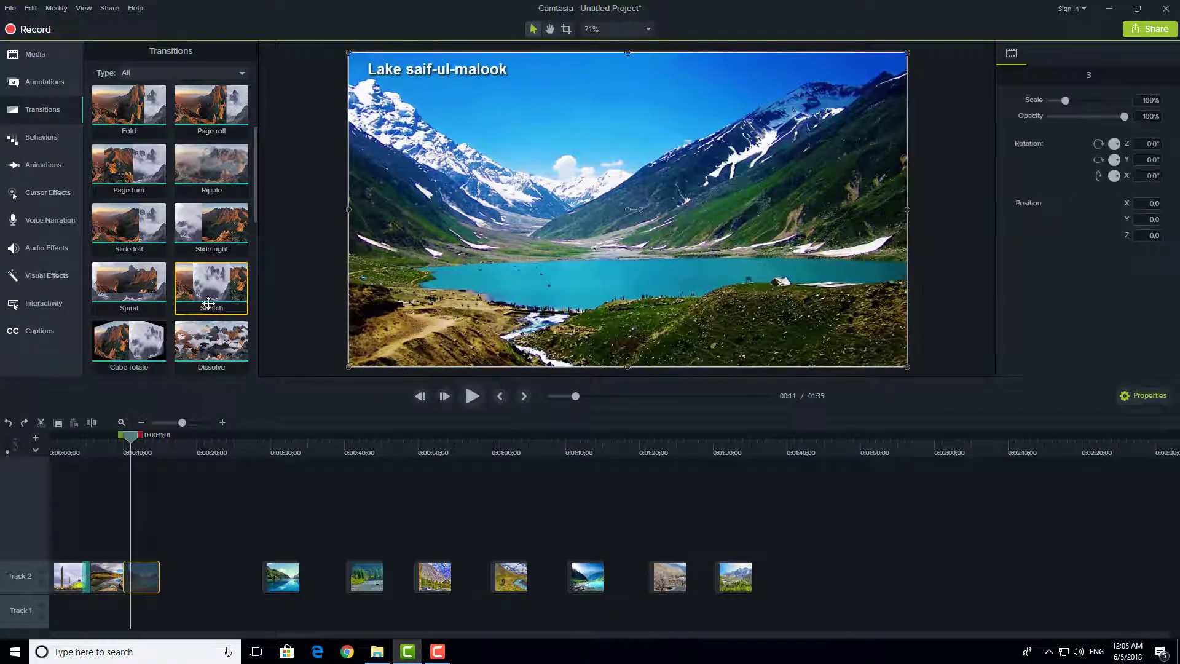
{"action": "left_click_drag", "start_coordinate": [212, 164], "coordinate": [157, 582]}
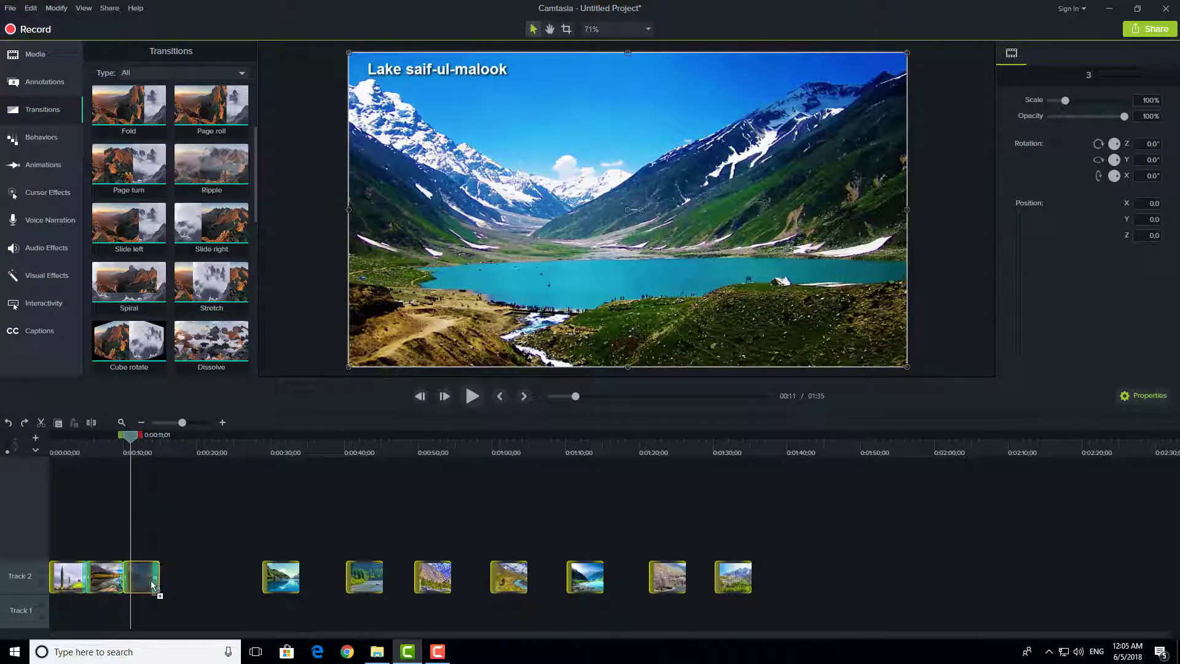
Step: Play back from about 3 seconds to review the transitions across the first three pictures
{"action": "left_click", "coordinate": [79, 453]}
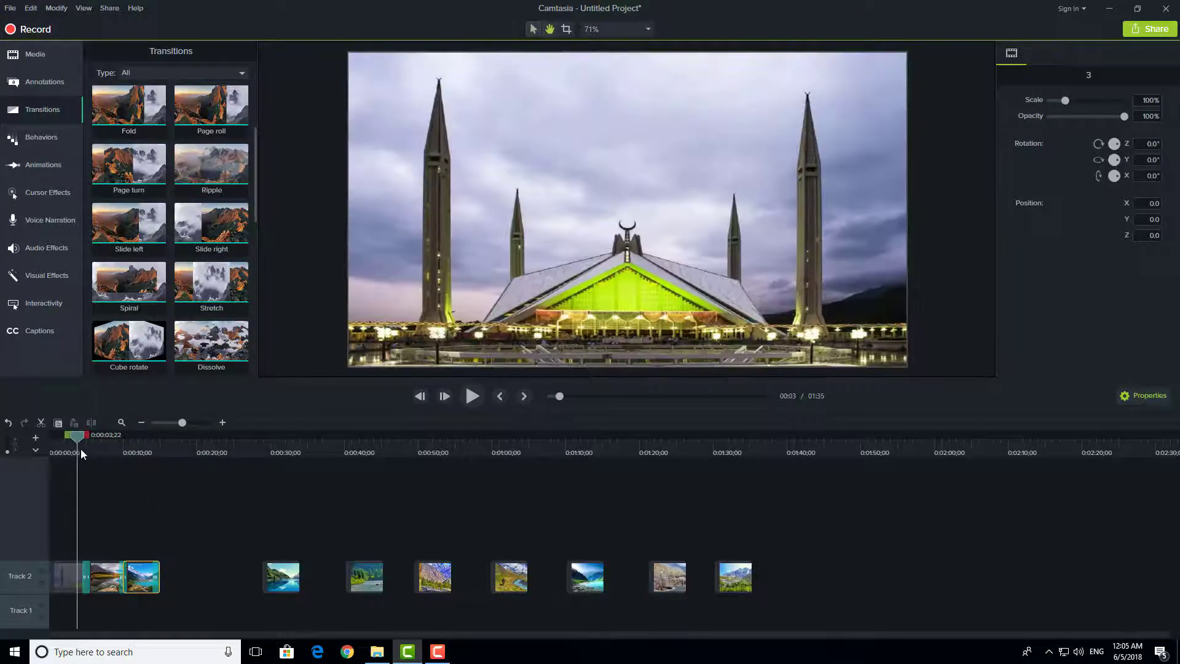
{"action": "key", "text": "space"}
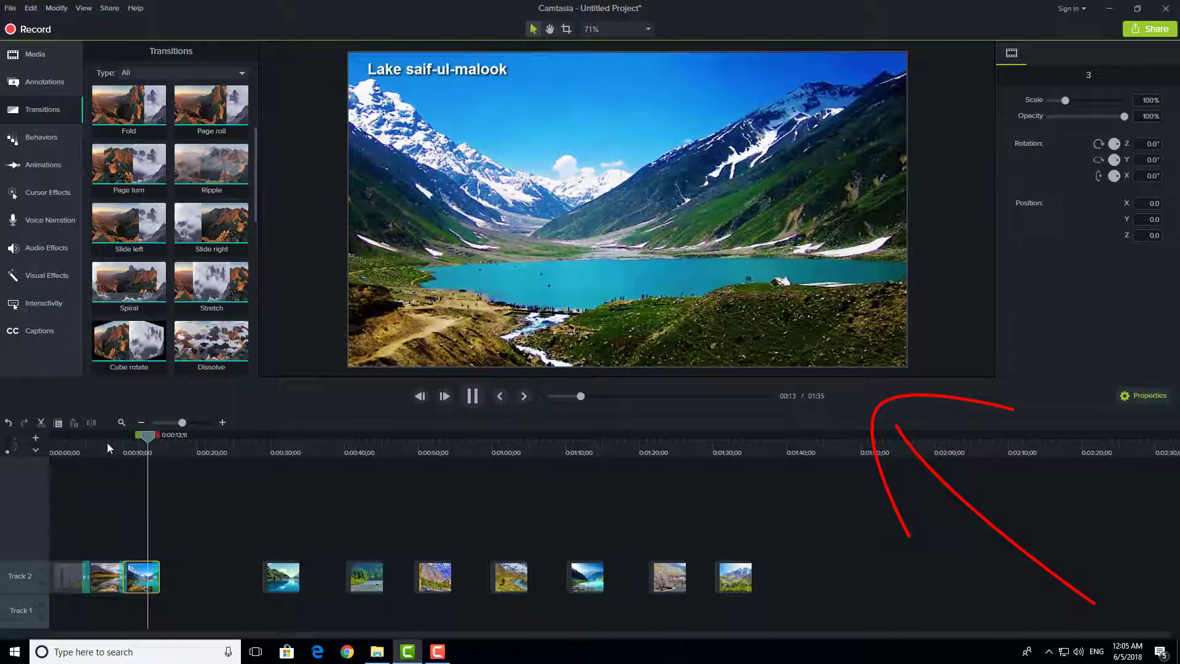
{"action": "key", "text": "space"}
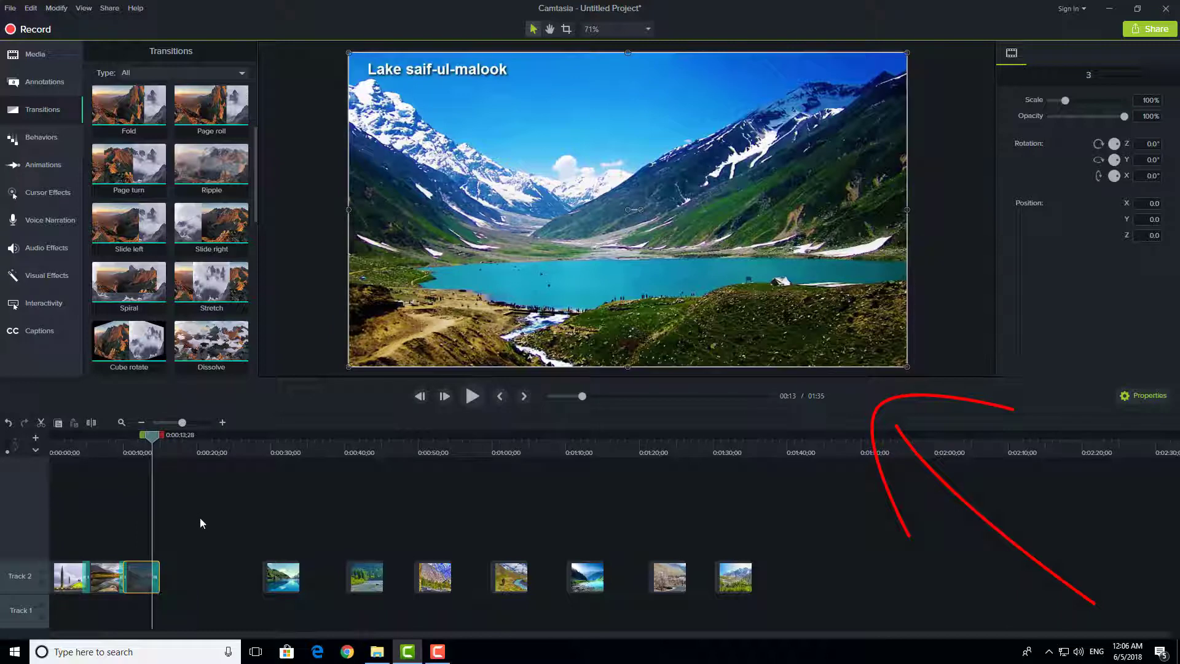
Step: Move 4.jpg and 5.jpg along Track 2 so they follow 3.jpg edge to edge
{"action": "mouse_move", "coordinate": [200, 522]}
{"action": "left_mouse_down"}
{"action": "mouse_move", "coordinate": [157, 606]}
{"action": "mouse_move", "coordinate": [138, 617]}
{"action": "left_mouse_up"}
{"action": "left_click_drag", "start_coordinate": [273, 578], "coordinate": [117, 585]}
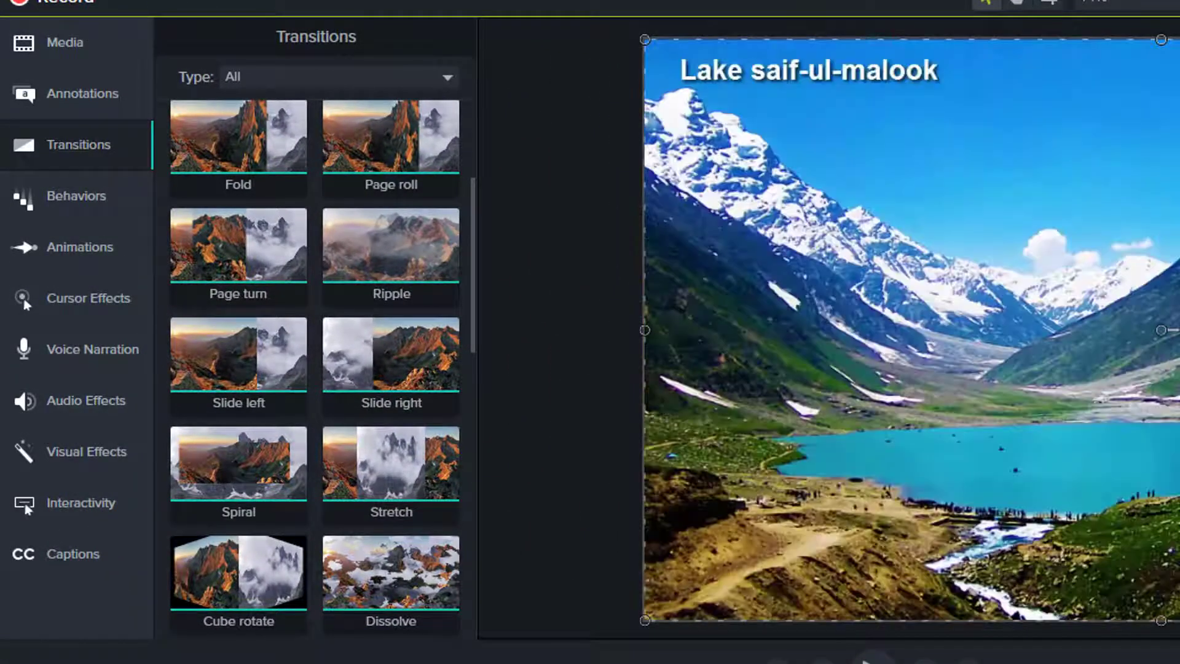
{"action": "left_click_drag", "start_coordinate": [352, 572], "coordinate": [184, 566]}
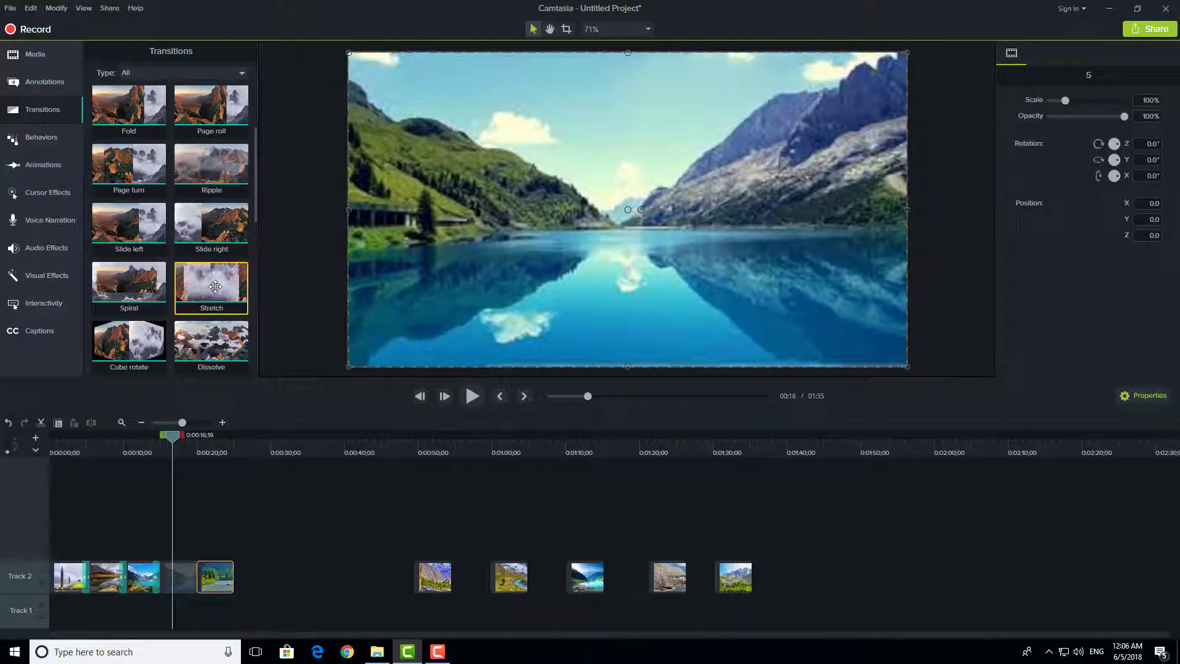
Step: Apply the Stretch transition at the junction between 4.jpg and 5.jpg and preview it
{"action": "left_click_drag", "start_coordinate": [215, 286], "coordinate": [196, 576]}
{"action": "key", "text": "space"}
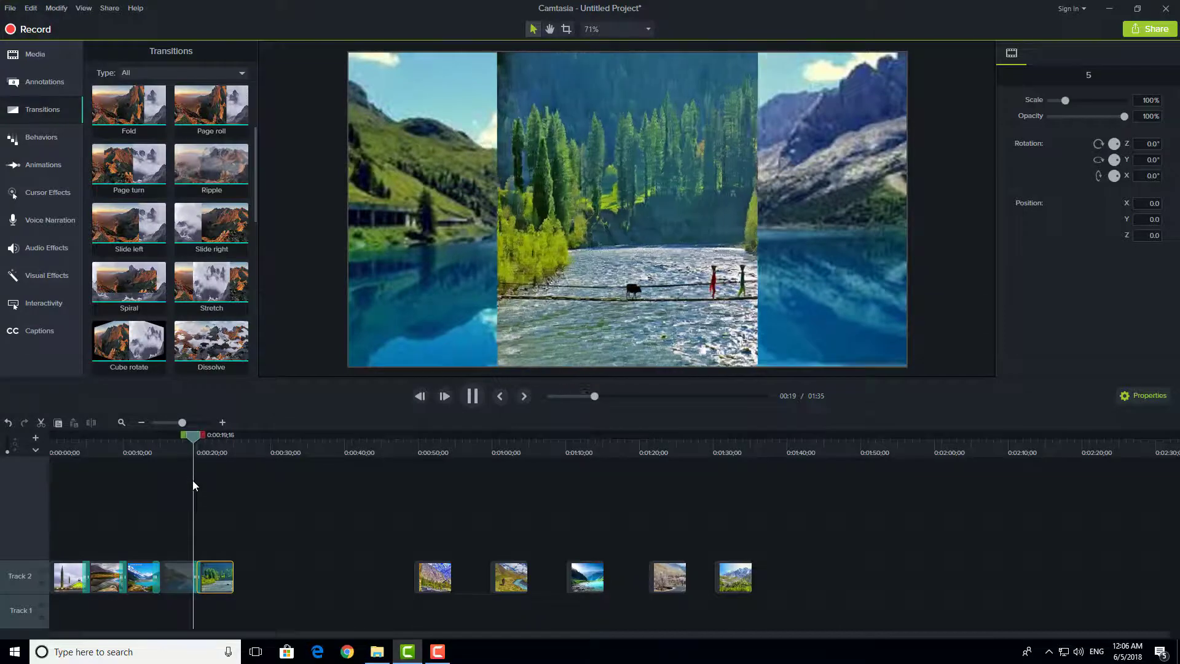
{"action": "key", "text": "space"}
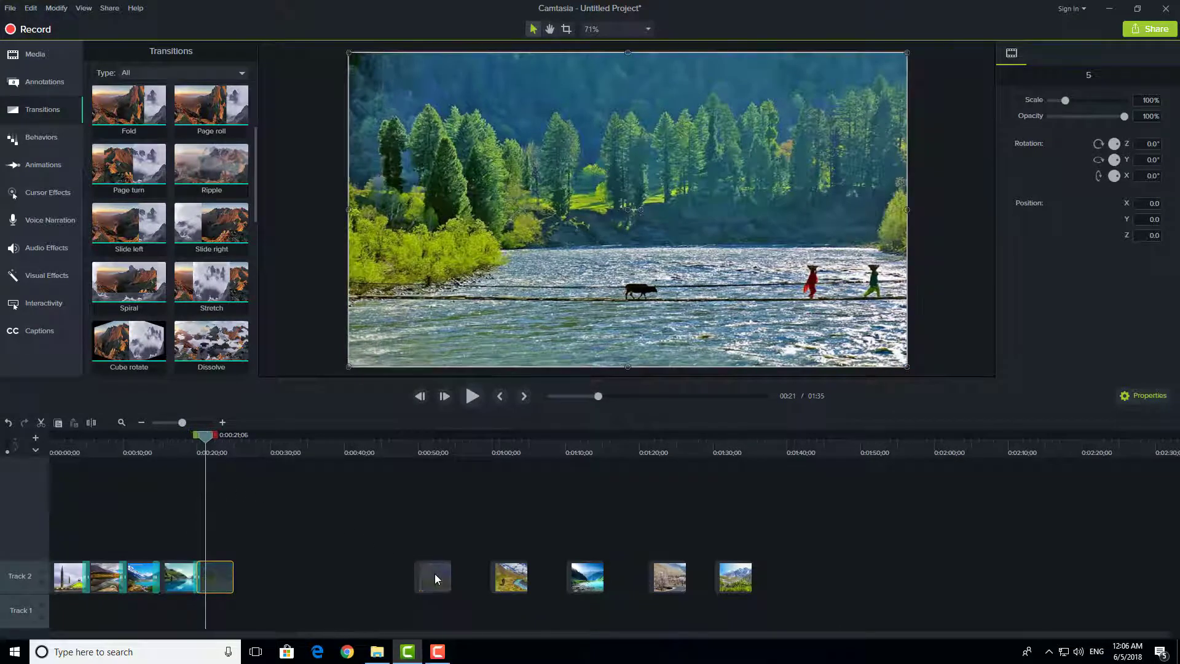
Step: Join 6.jpg to the end of 5.jpg, apply the Spiral transition at their junction, and preview it
{"action": "left_click_drag", "start_coordinate": [434, 573], "coordinate": [250, 574]}
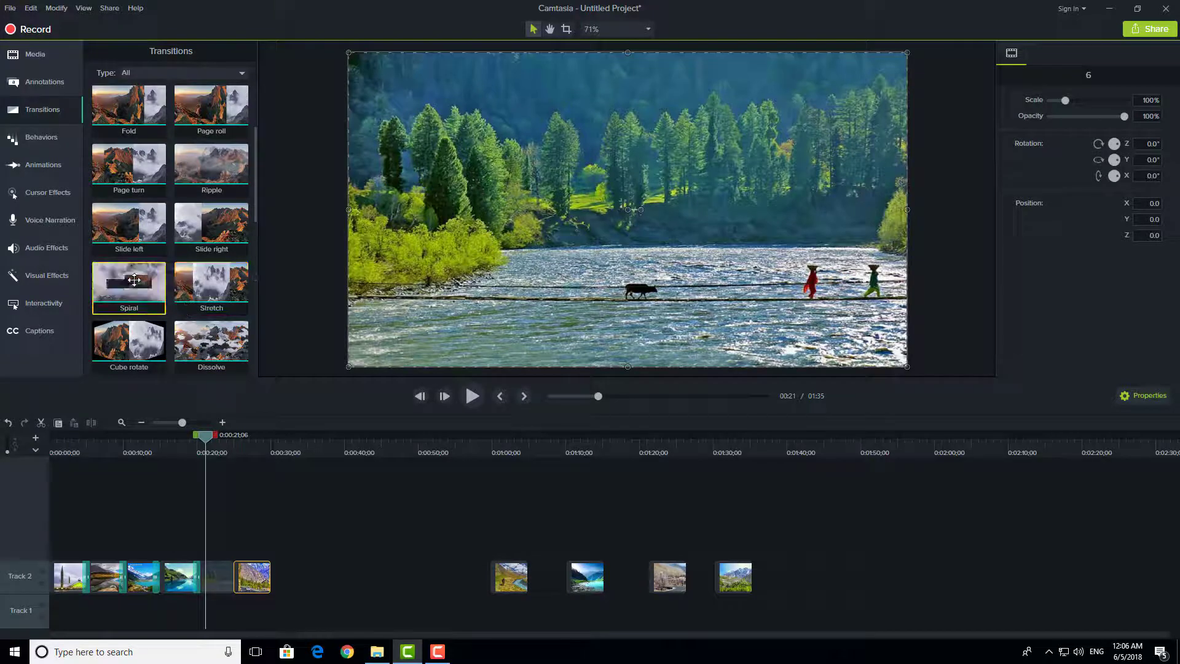
{"action": "left_click_drag", "start_coordinate": [129, 288], "coordinate": [243, 566]}
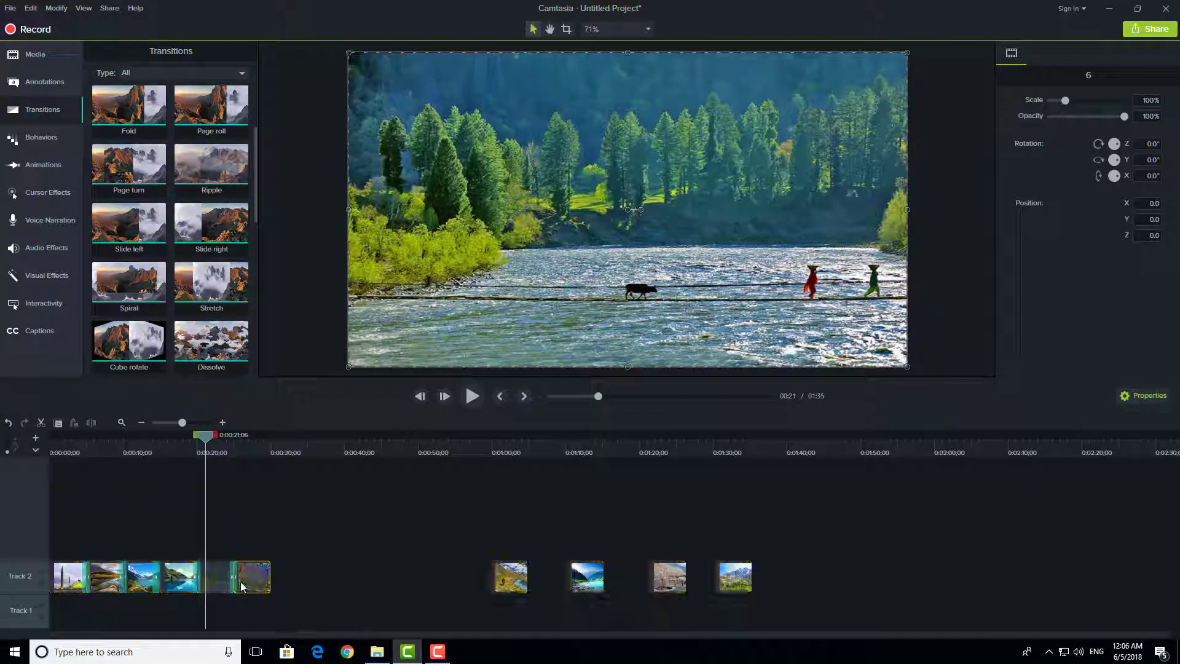
{"action": "key", "text": "space"}
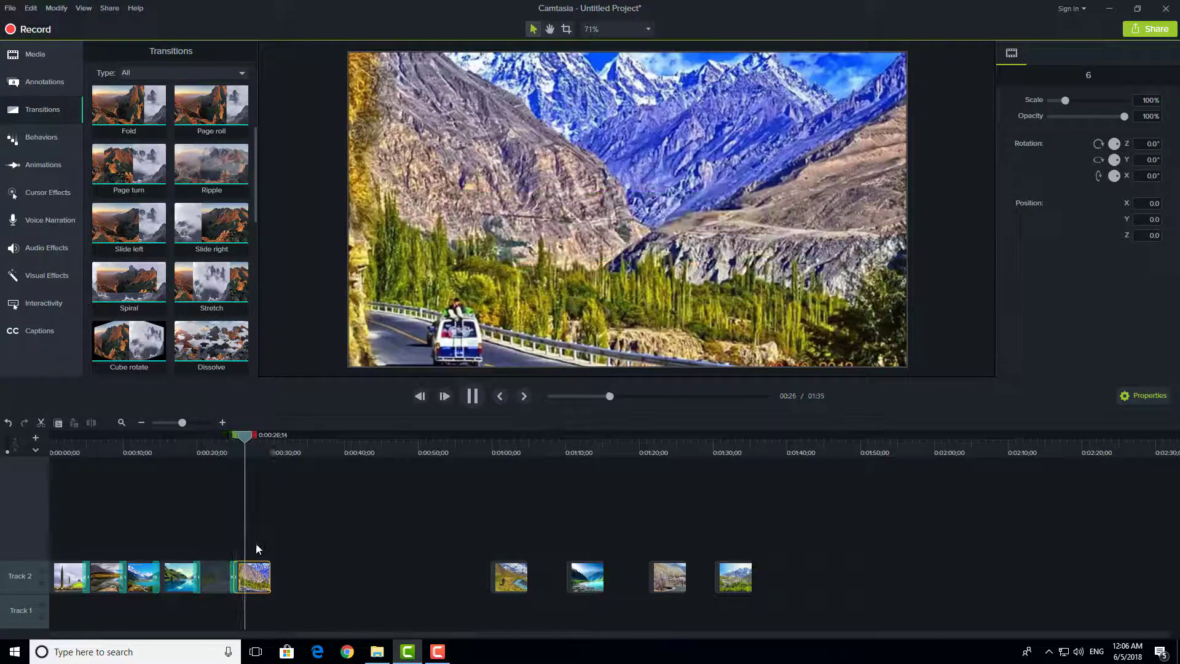
{"action": "key", "text": "space"}
Step: Join 7.jpg to the end of 6.jpg, apply the Circle stretch transition at their junction, and preview it
{"action": "left_click_drag", "start_coordinate": [517, 576], "coordinate": [296, 576]}
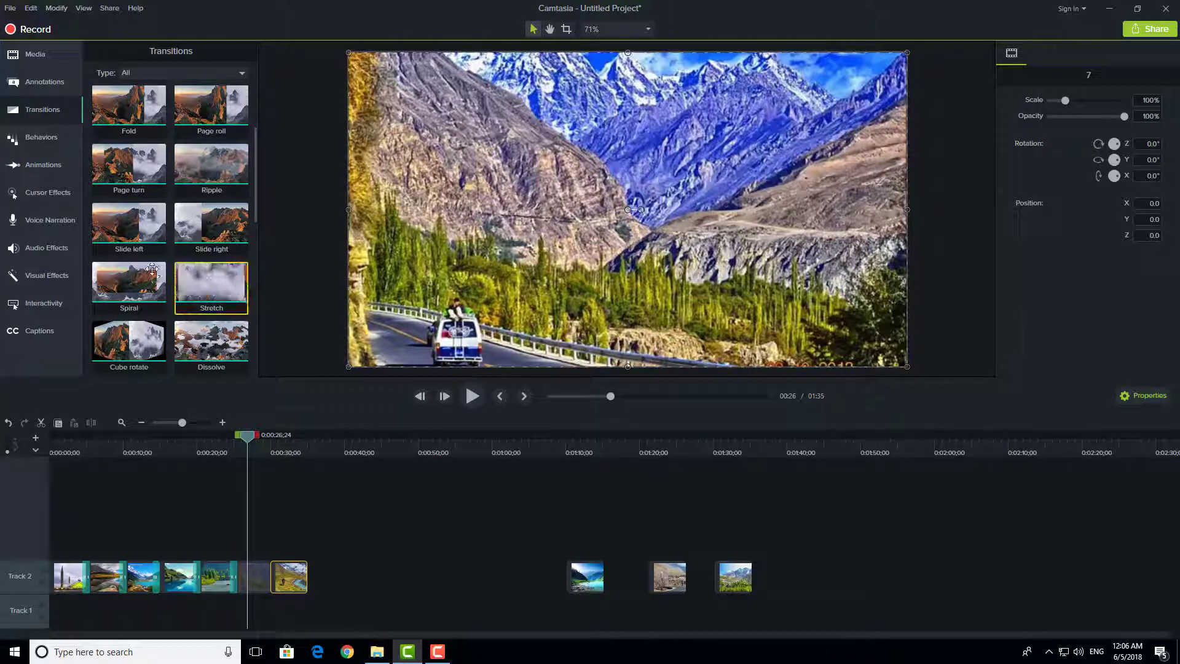
{"action": "scroll", "coordinate": [163, 266], "scroll_direction": "up", "scroll_amount": 2}
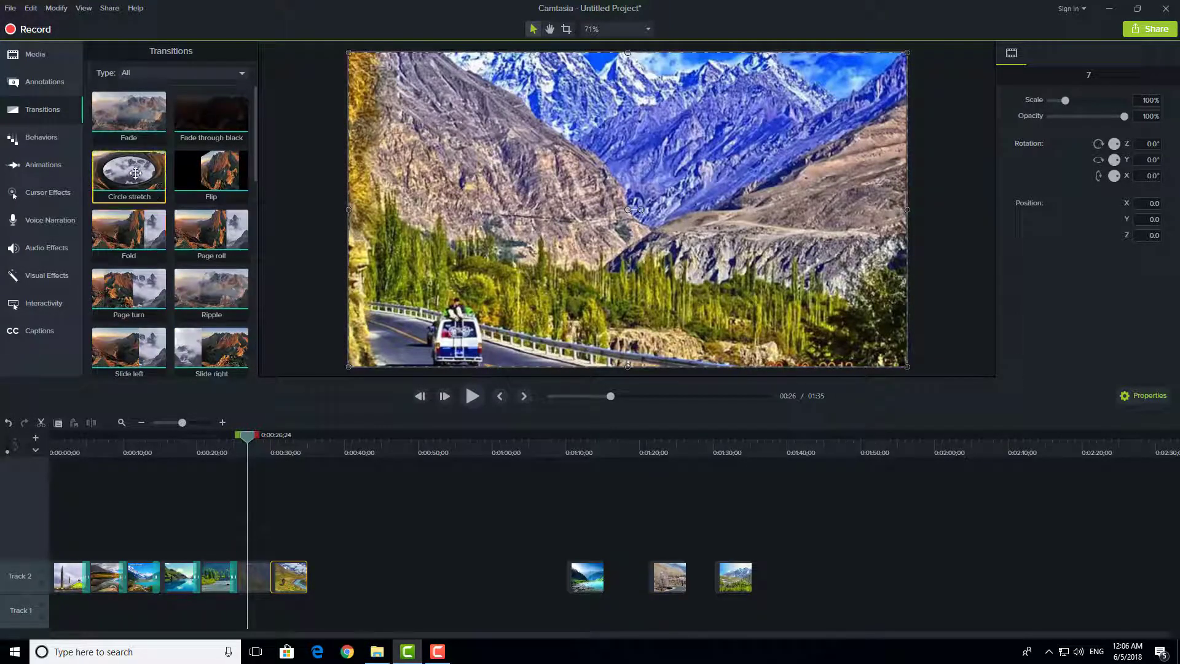
{"action": "left_click_drag", "start_coordinate": [140, 258], "coordinate": [272, 575]}
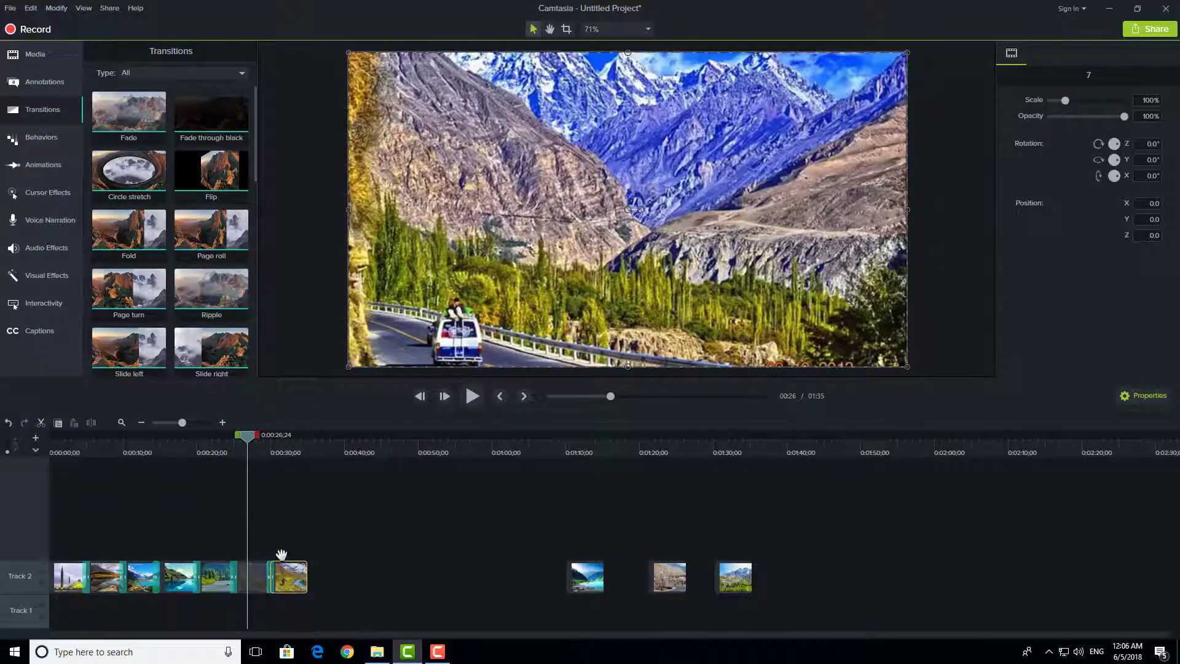
{"action": "key", "text": "space"}
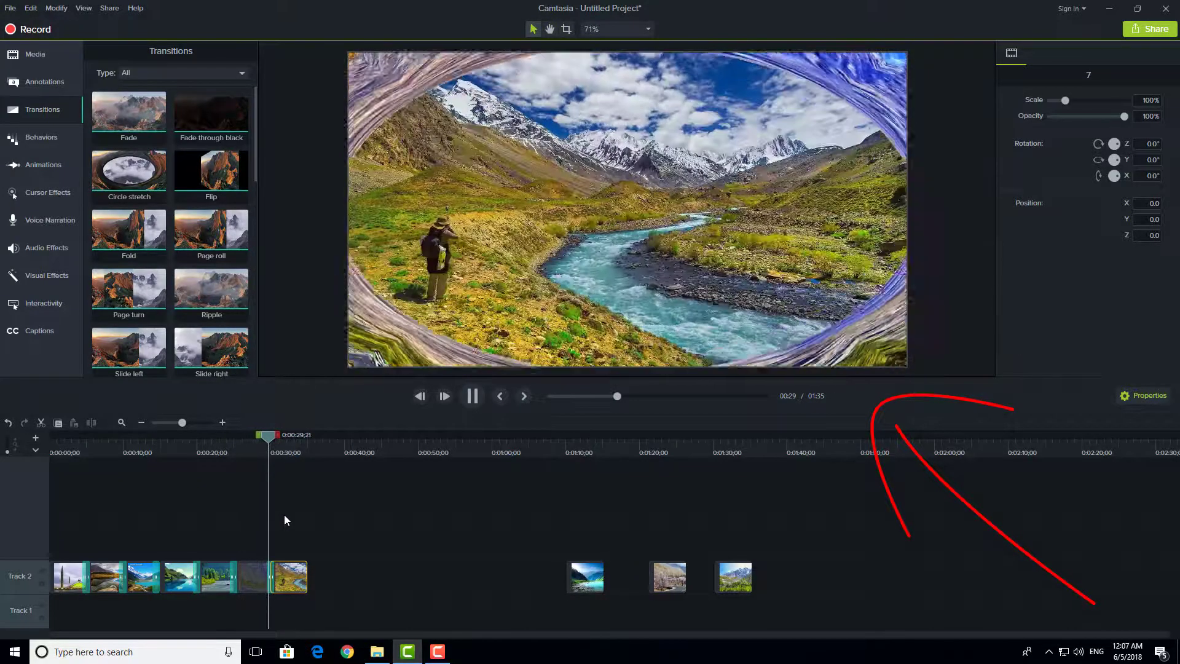
{"action": "key", "text": "space"}
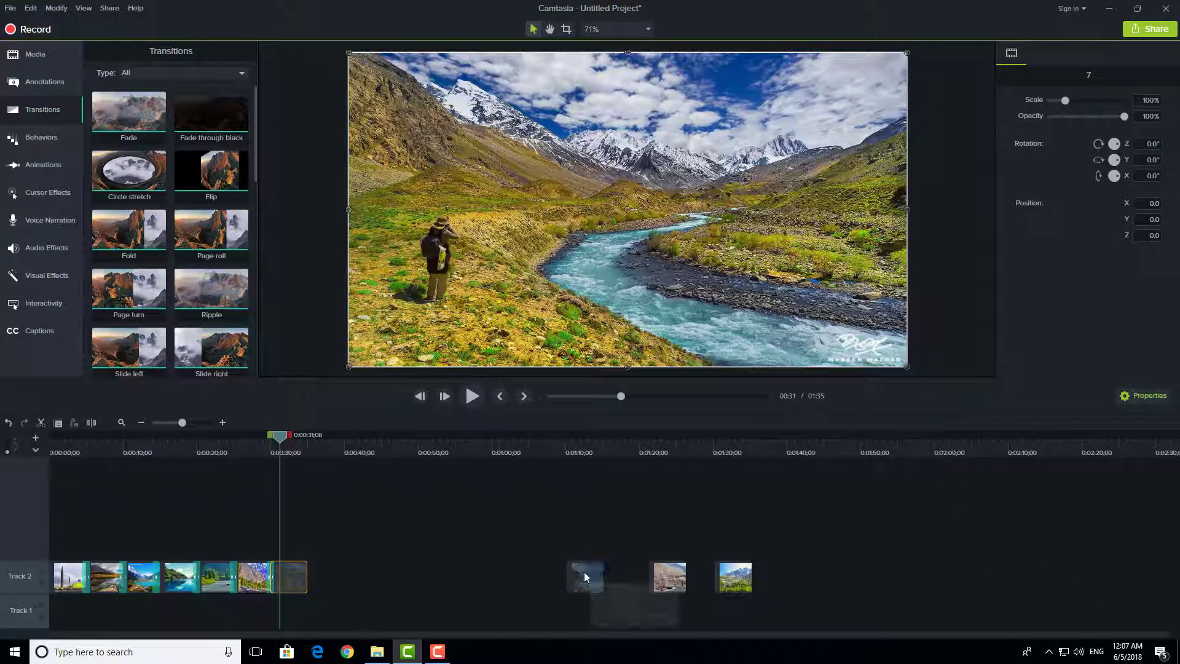
Step: Join 8.jpg to the end of 7.jpg, apply the Cube rotate transition at their junction, and preview it
{"action": "left_click_drag", "start_coordinate": [584, 573], "coordinate": [229, 573]}
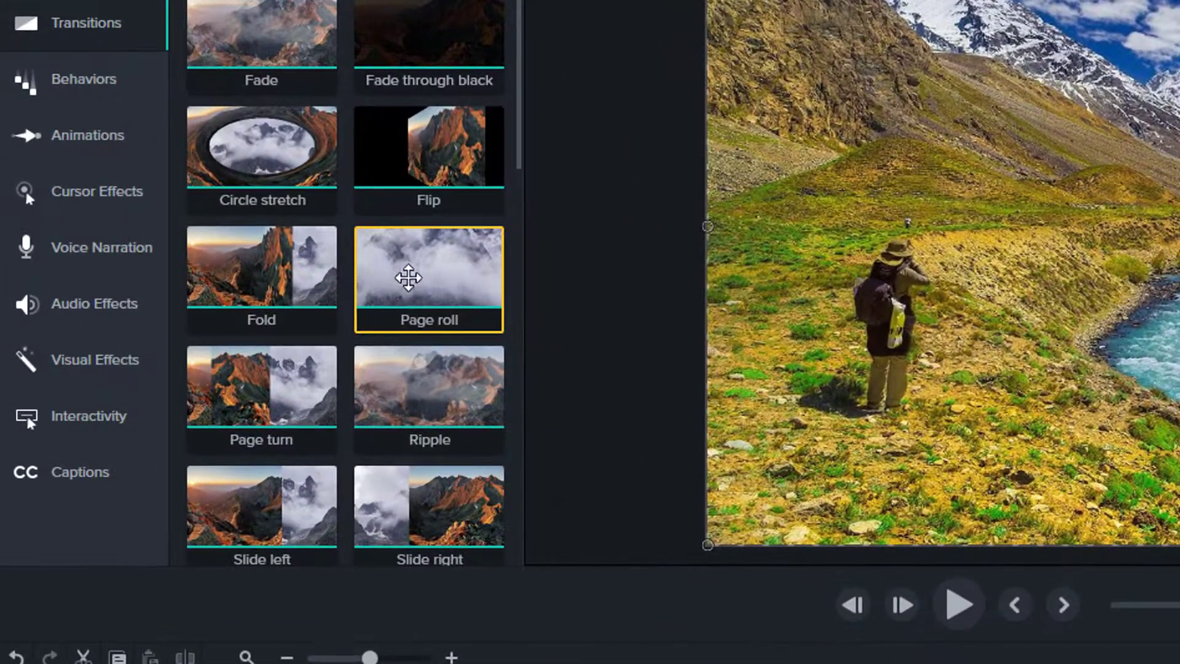
{"action": "scroll", "coordinate": [375, 363], "scroll_direction": "down", "scroll_amount": 4}
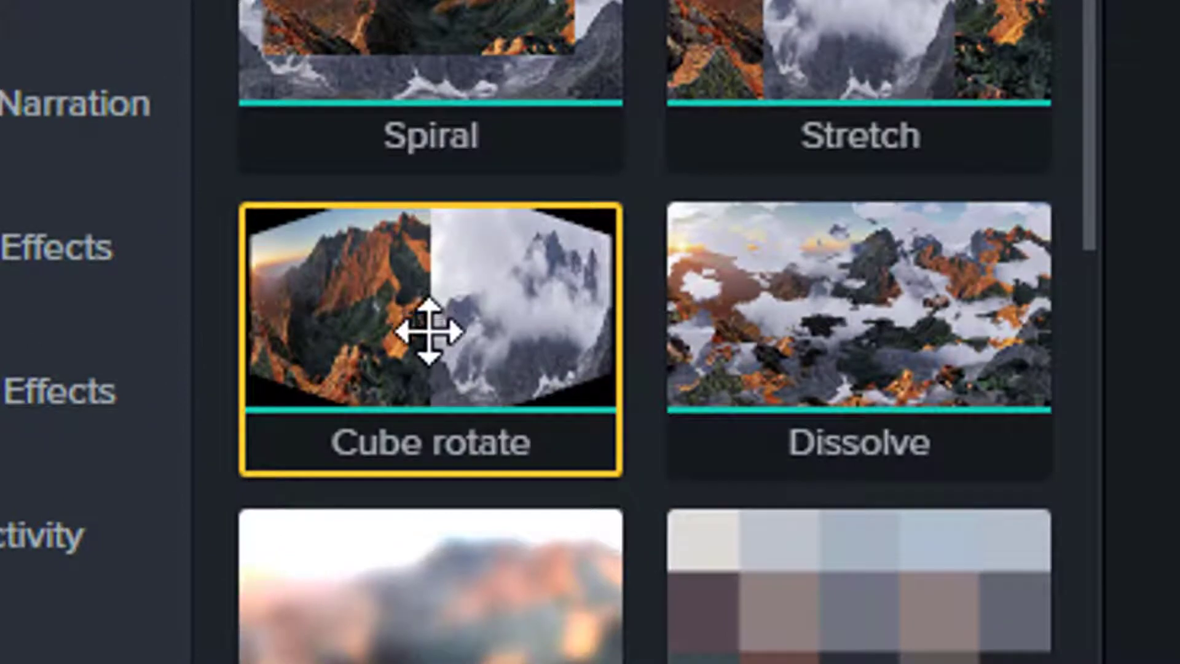
{"action": "left_click_drag", "start_coordinate": [282, 345], "coordinate": [283, 352]}
{"action": "left_click_drag", "start_coordinate": [435, 366], "coordinate": [400, 583]}
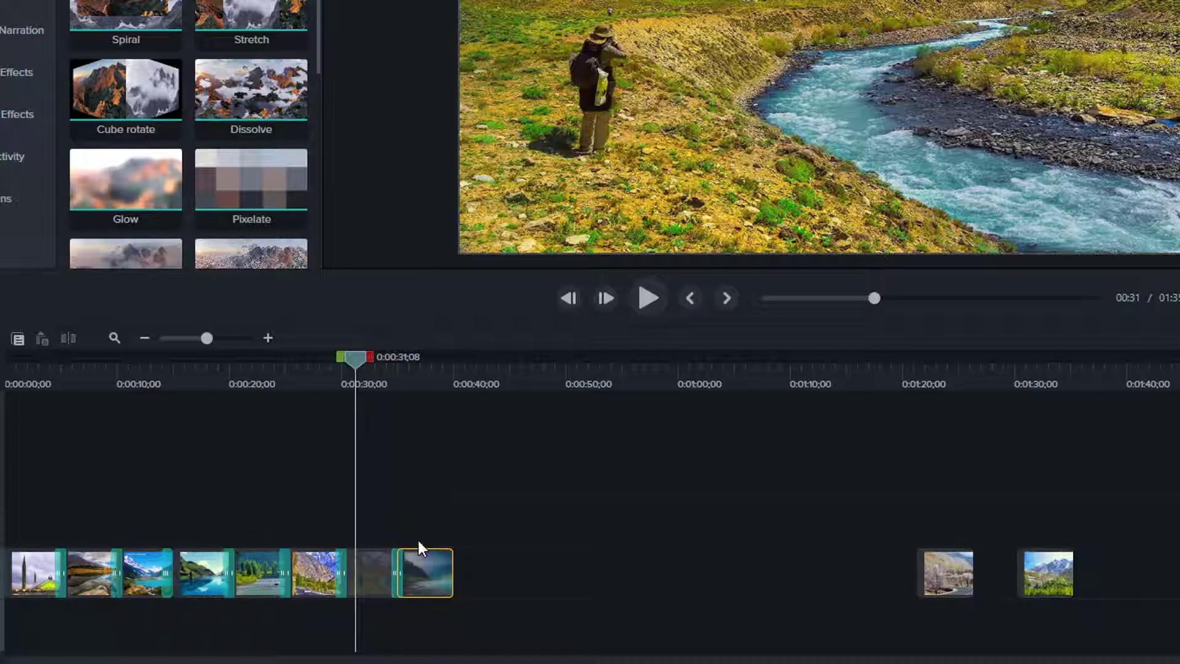
{"action": "key", "text": "space"}
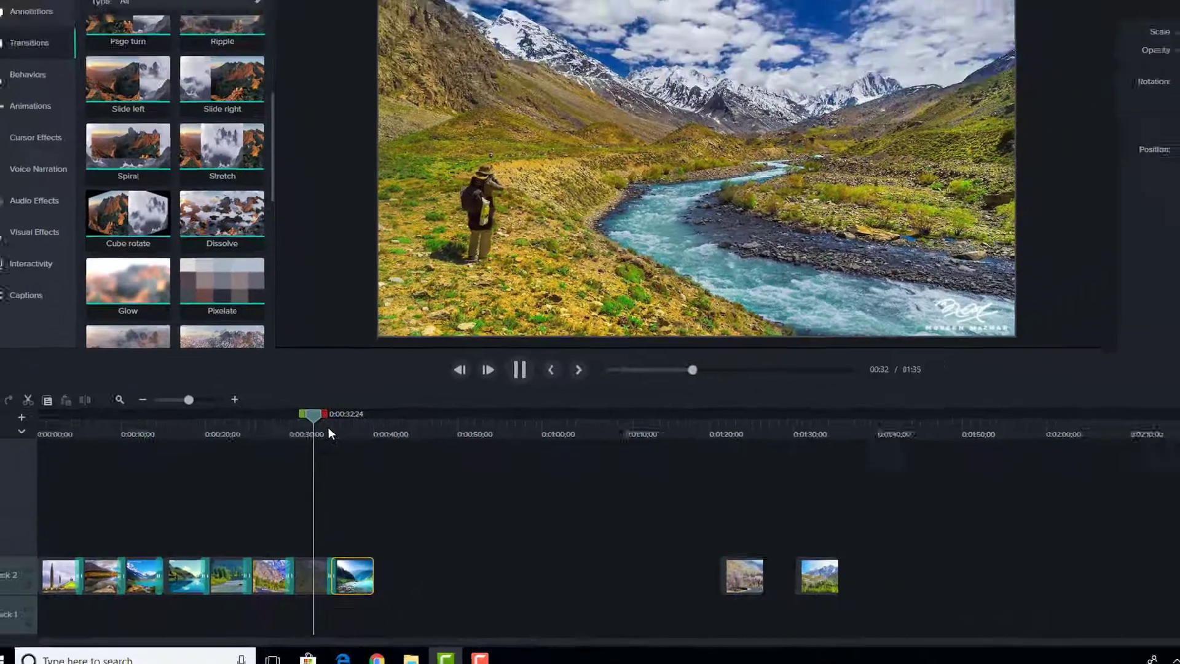
{"action": "key", "text": "space"}
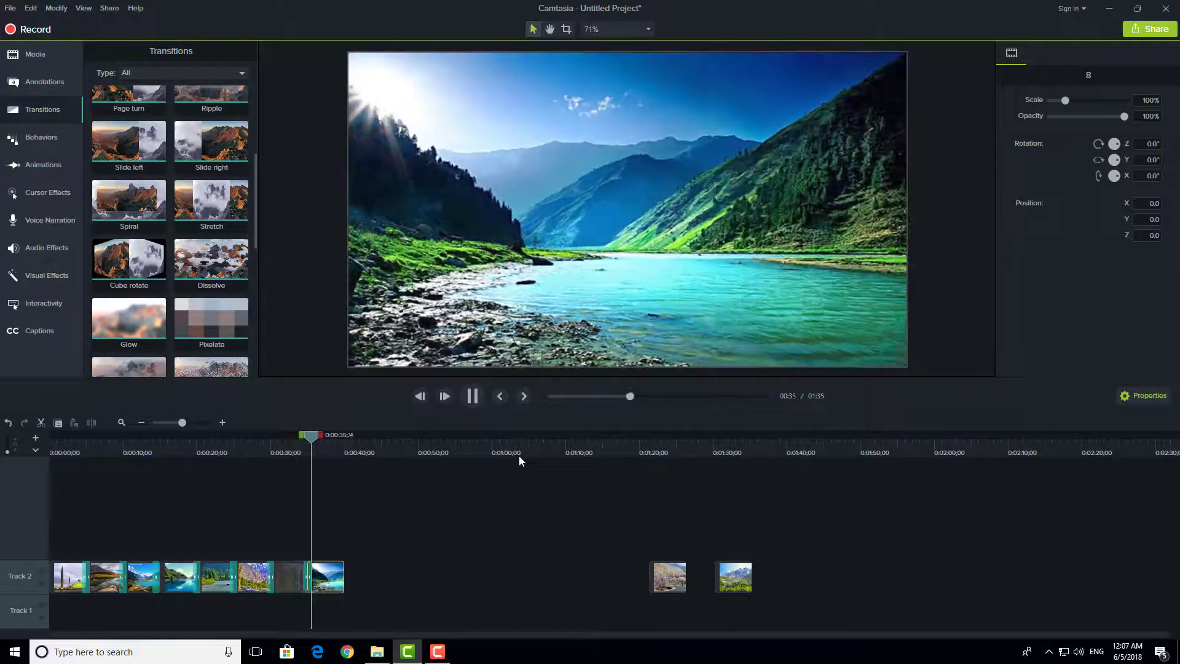
{"action": "key", "text": "space"}
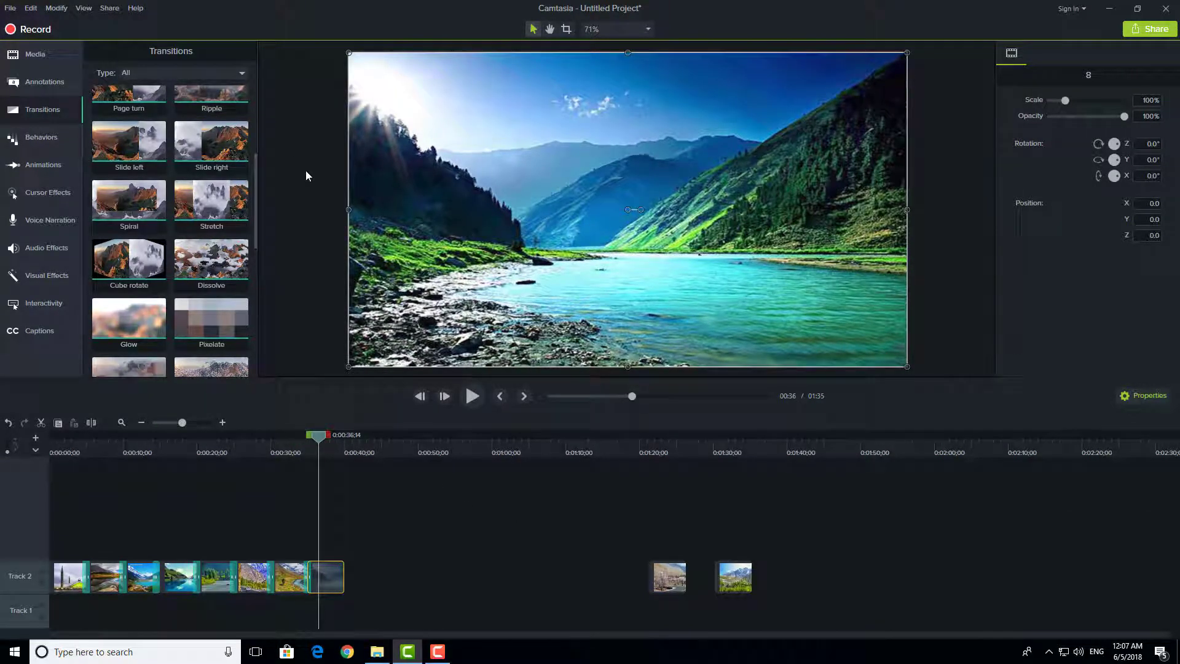
Step: Join 9.jpg to the end of 8.jpg, apply the Glow transition at their junction, and preview it
{"action": "left_click_drag", "start_coordinate": [672, 578], "coordinate": [363, 584]}
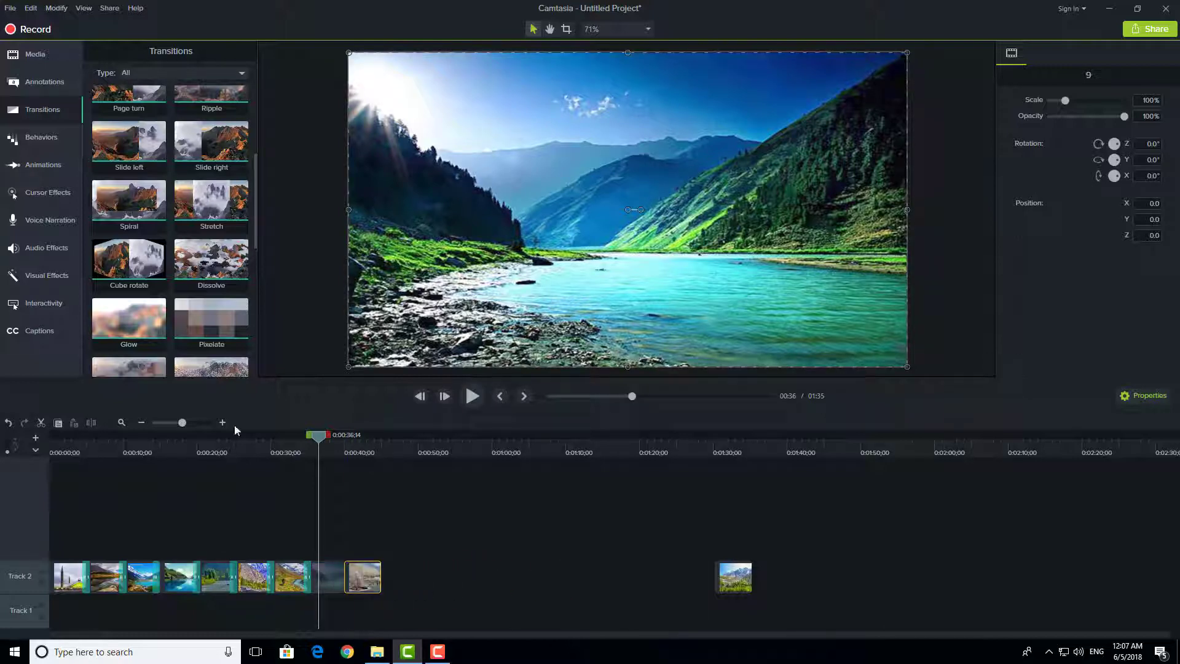
{"action": "scroll", "coordinate": [173, 321], "scroll_direction": "down", "scroll_amount": 1}
{"action": "mouse_move", "coordinate": [162, 269]}
{"action": "left_mouse_down"}
{"action": "mouse_move", "coordinate": [240, 338]}
{"action": "mouse_move", "coordinate": [343, 578]}
{"action": "left_mouse_up"}
{"action": "key", "text": "space"}
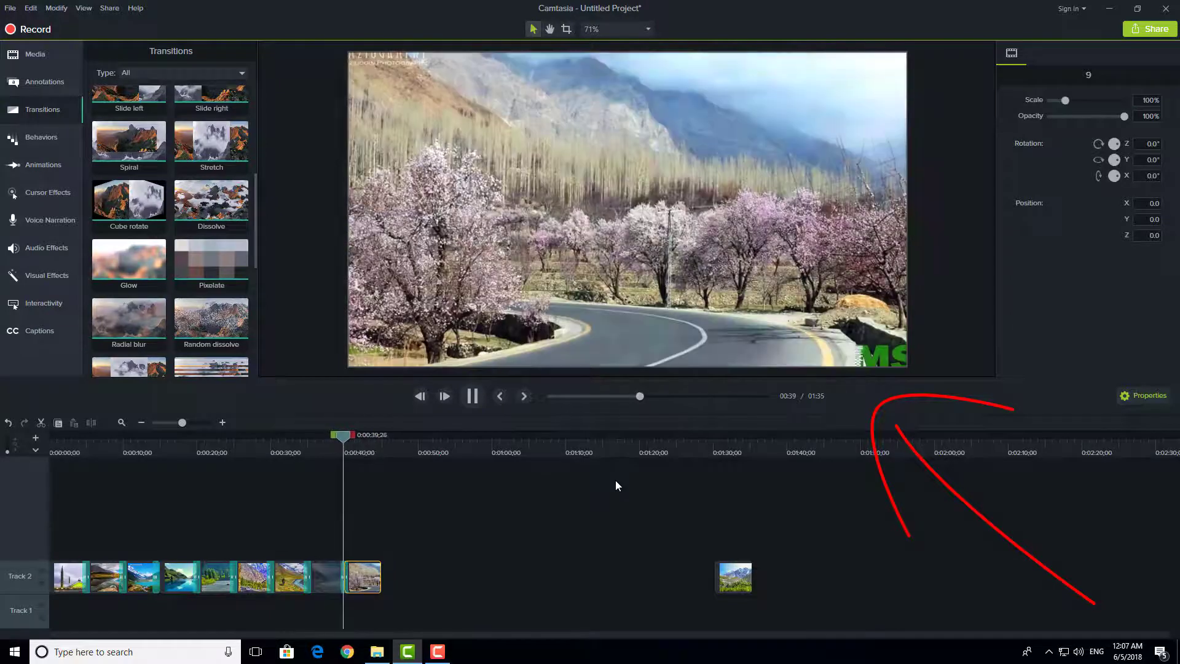
{"action": "key", "text": "space"}
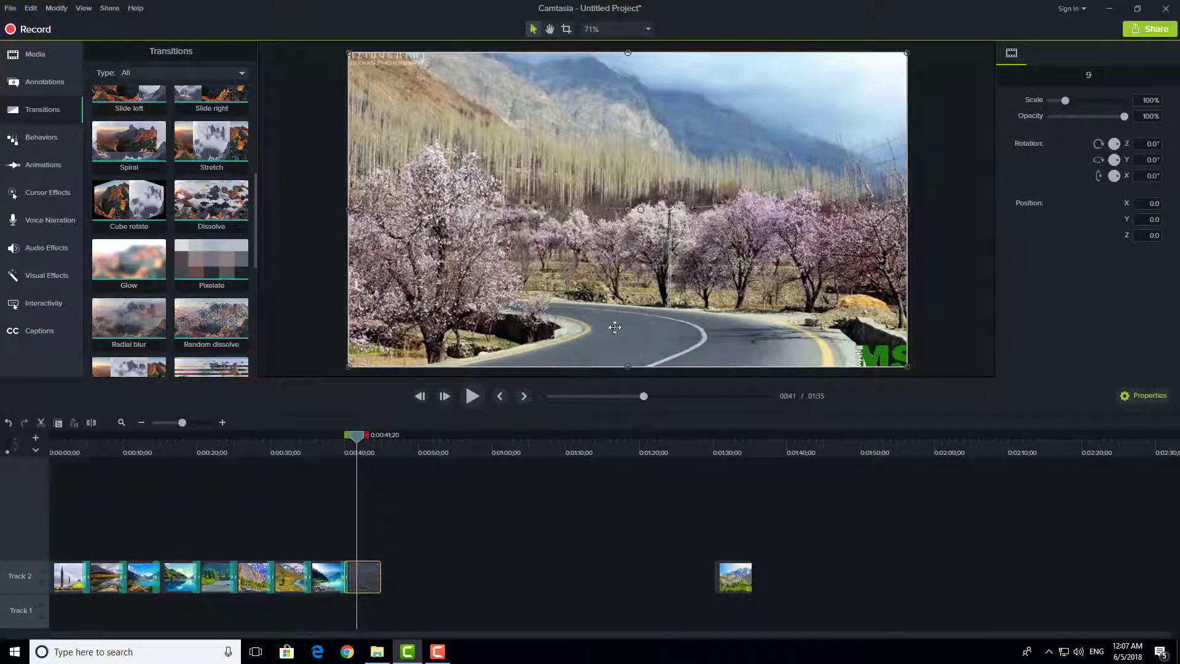
Step: Join 10.jpg to the end of 9.jpg, apply the Random dissolve transition at their junction, and preview it
{"action": "left_click_drag", "start_coordinate": [798, 522], "coordinate": [400, 577]}
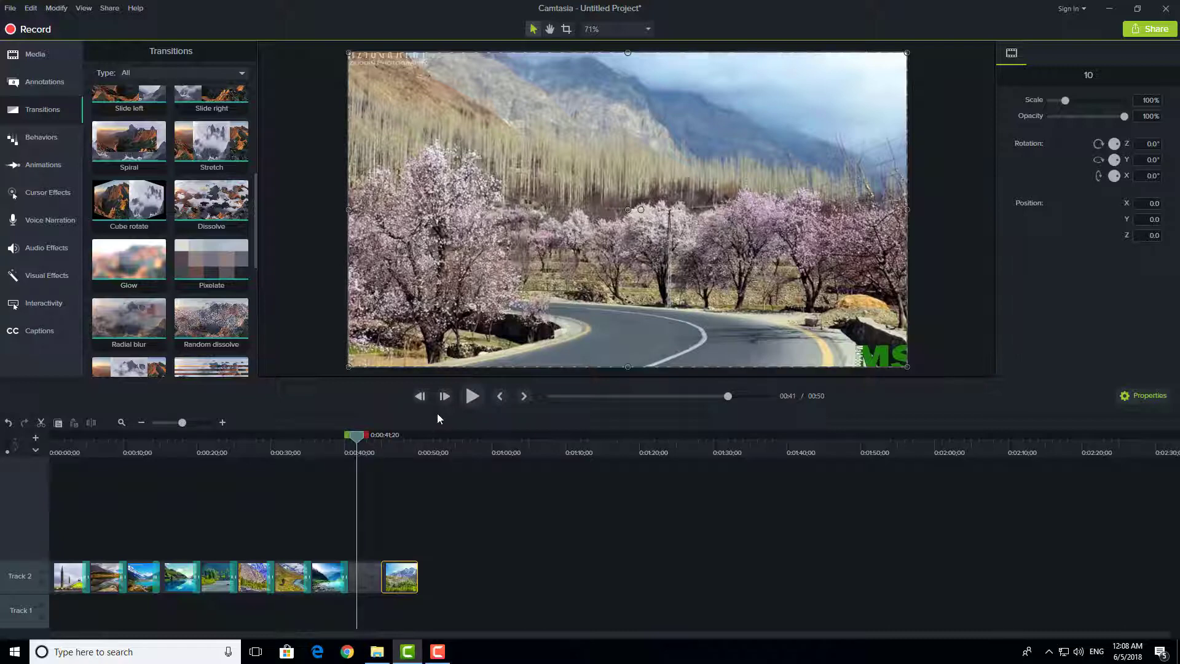
{"action": "key", "text": "space"}
{"action": "key", "text": "space"}
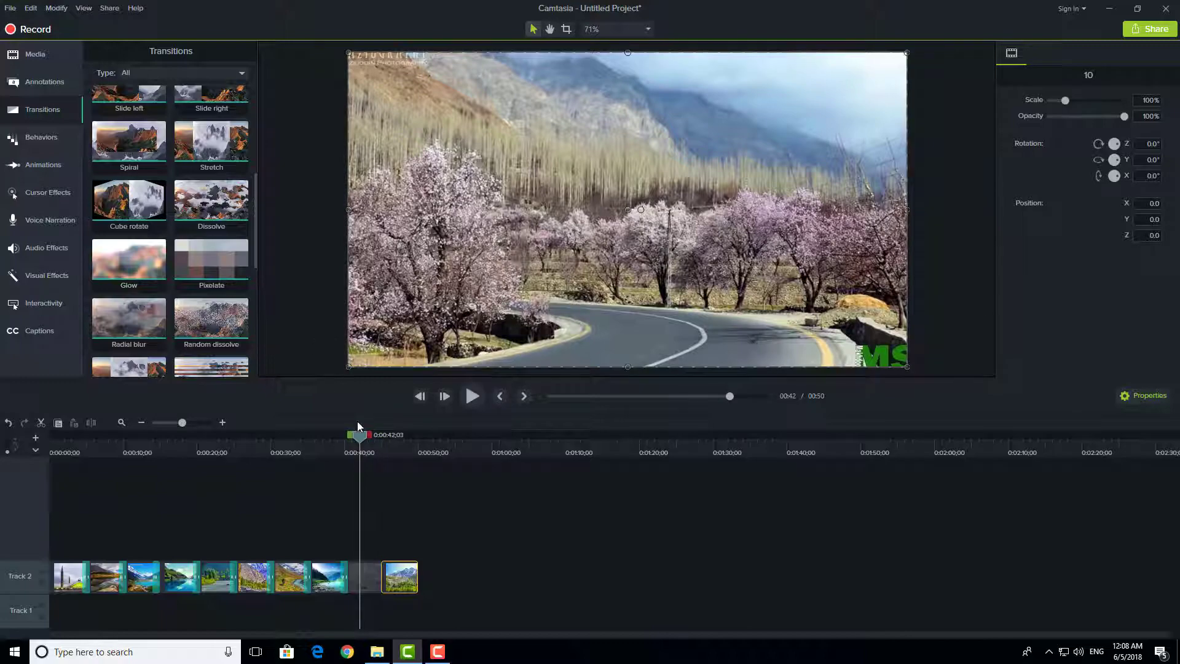
{"action": "left_click_drag", "start_coordinate": [359, 436], "coordinate": [352, 438]}
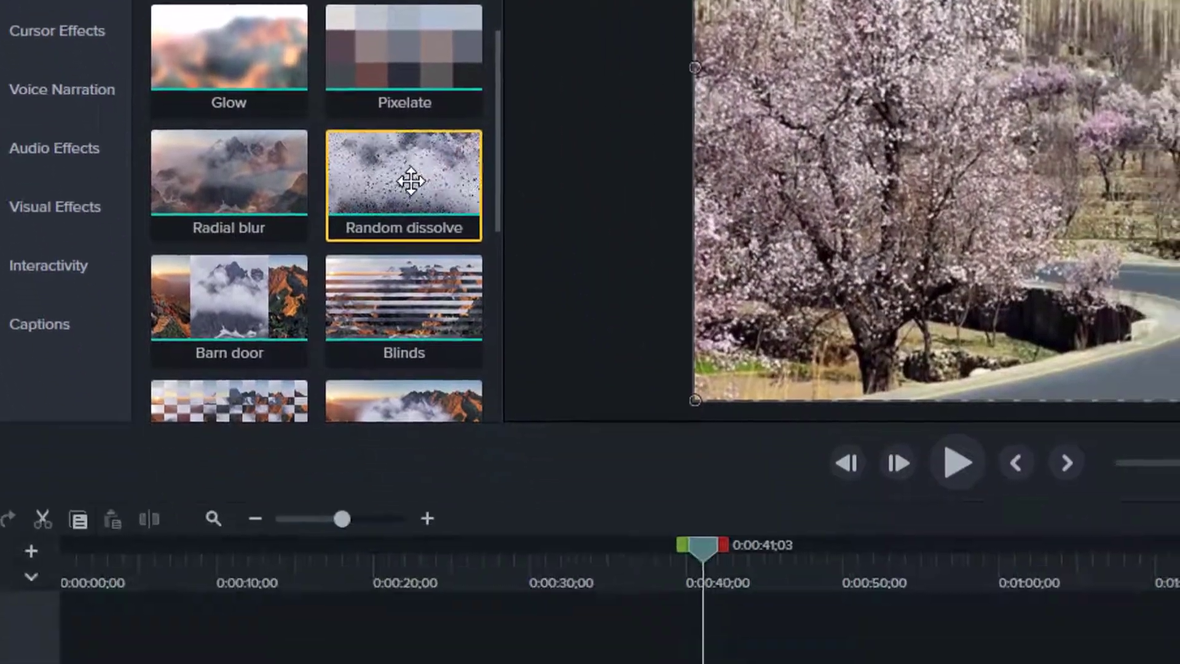
{"action": "left_click_drag", "start_coordinate": [455, 346], "coordinate": [679, 561]}
{"action": "key", "text": "space"}
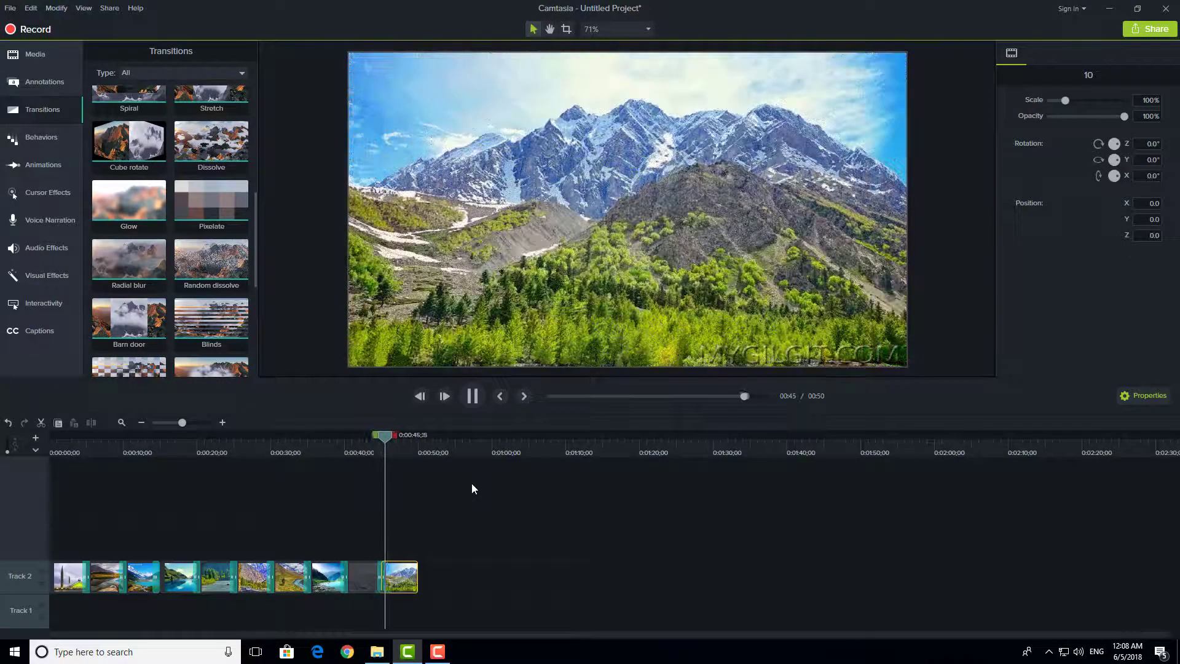
{"action": "key", "text": "space"}
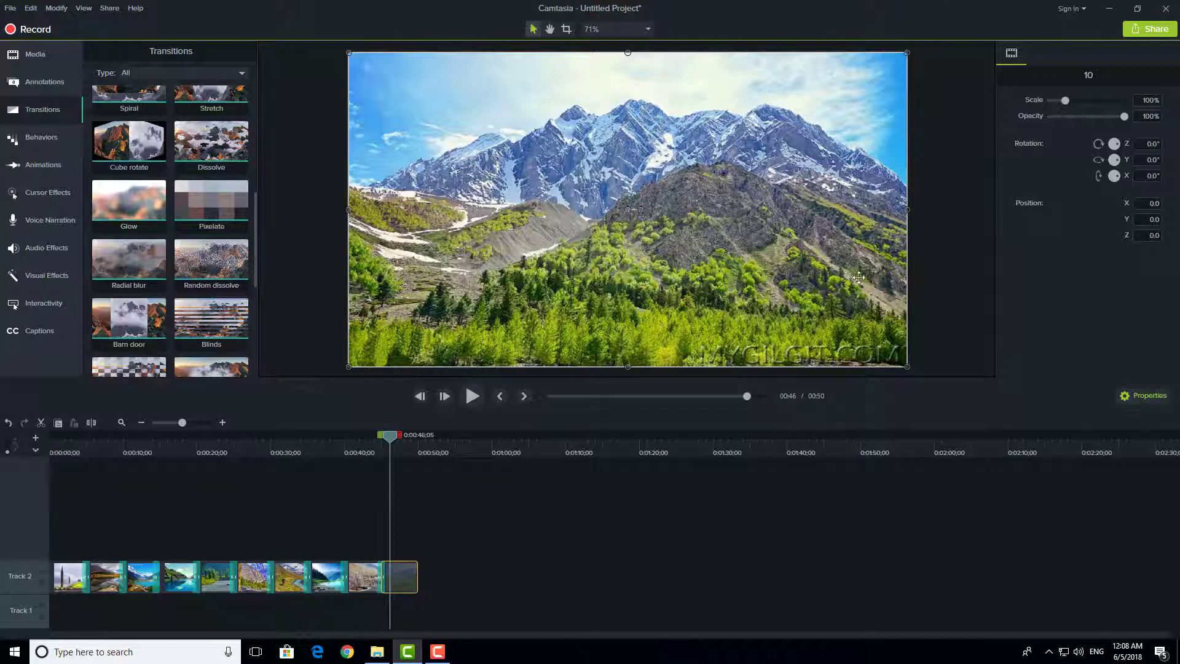
Step: Select all ten pictures on Track 2 and play the slideshow from the beginning
{"action": "left_click_drag", "start_coordinate": [616, 495], "coordinate": [49, 616]}
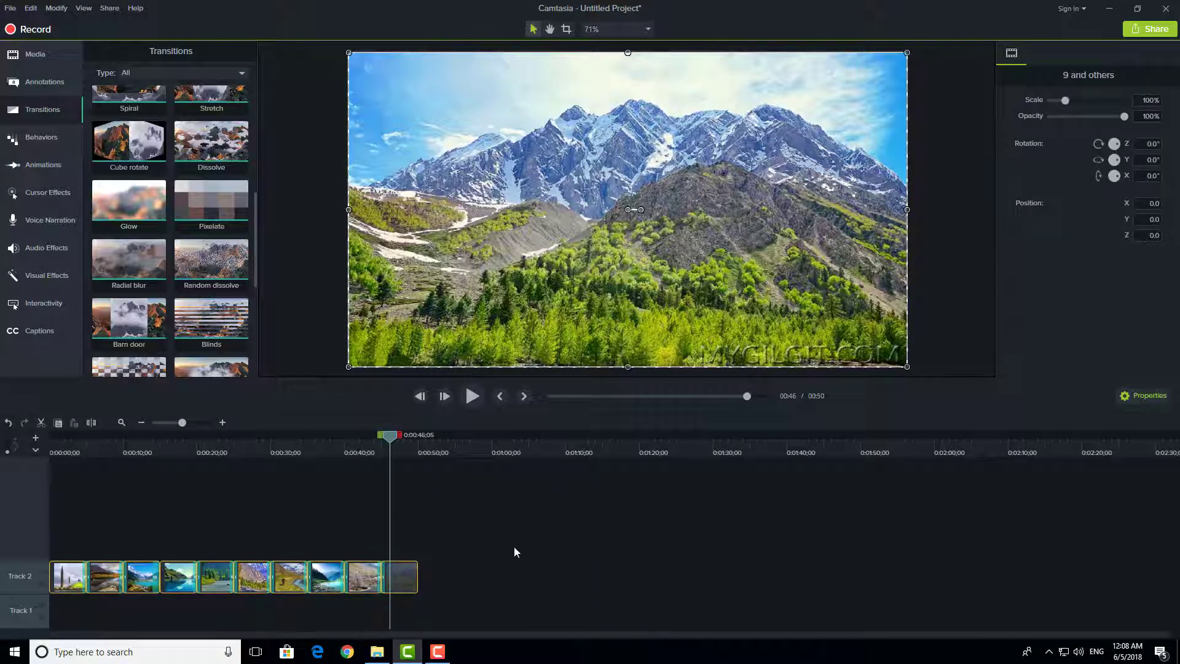
{"action": "left_click_drag", "start_coordinate": [390, 437], "coordinate": [17, 510]}
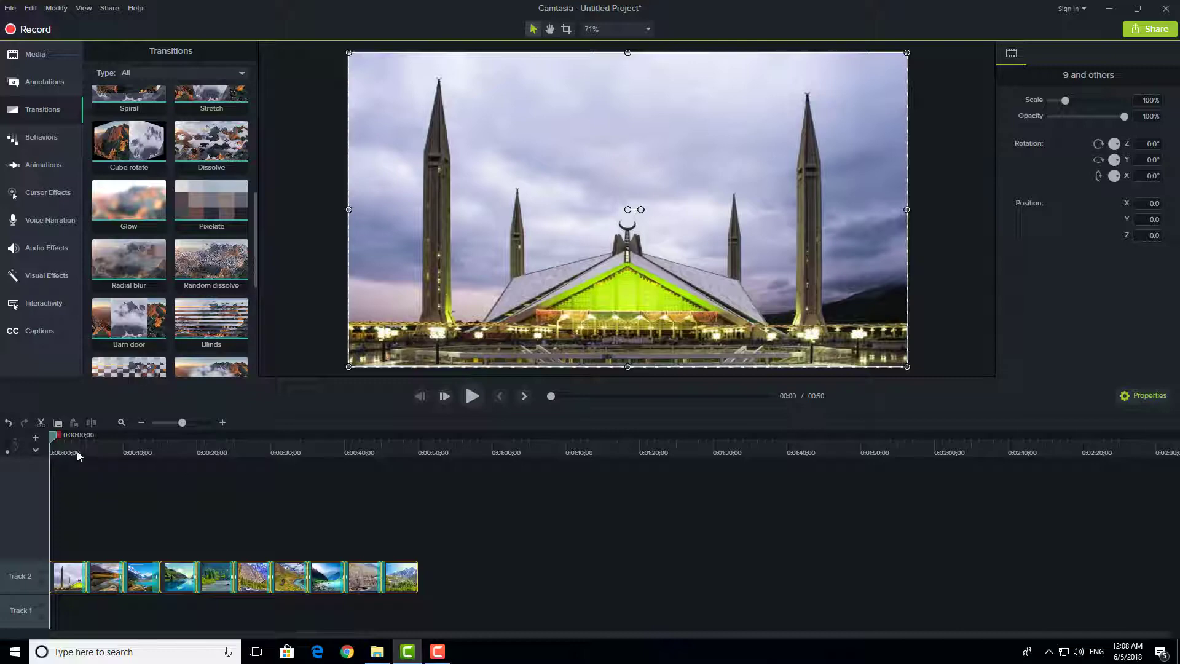
{"action": "left_click", "coordinate": [153, 444]}
{"action": "left_click_drag", "start_coordinate": [228, 447], "coordinate": [1, 488]}
{"action": "key", "text": "space"}
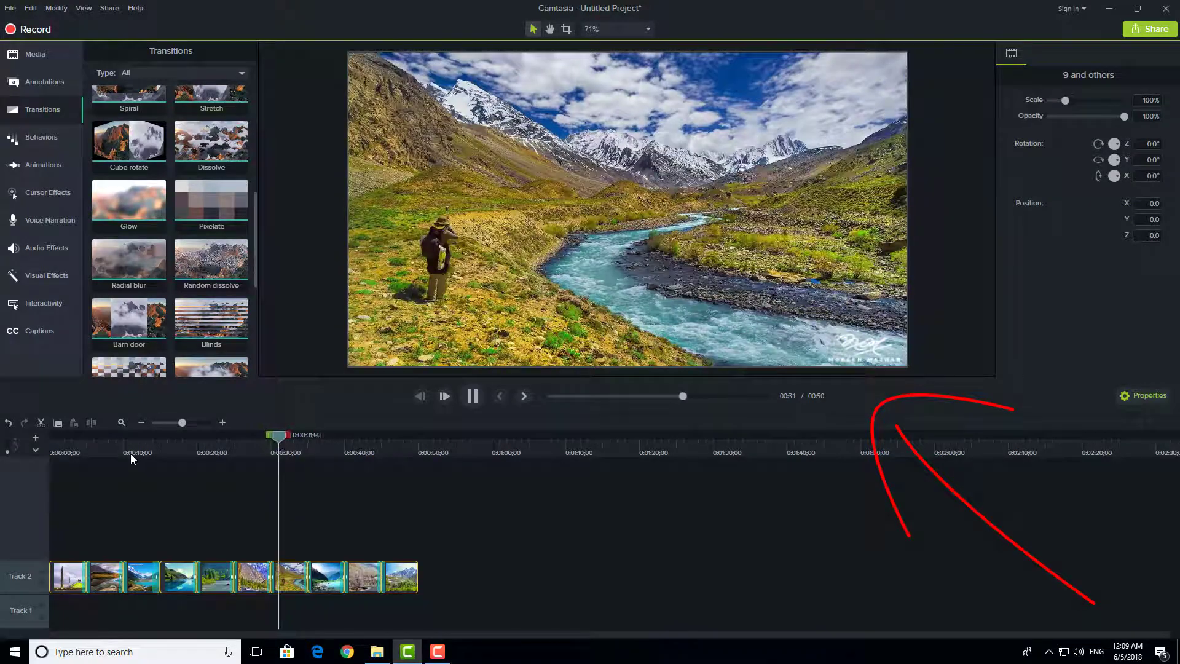
Step: Switch to Chrome and open google.com
{"action": "left_click", "coordinate": [349, 653]}
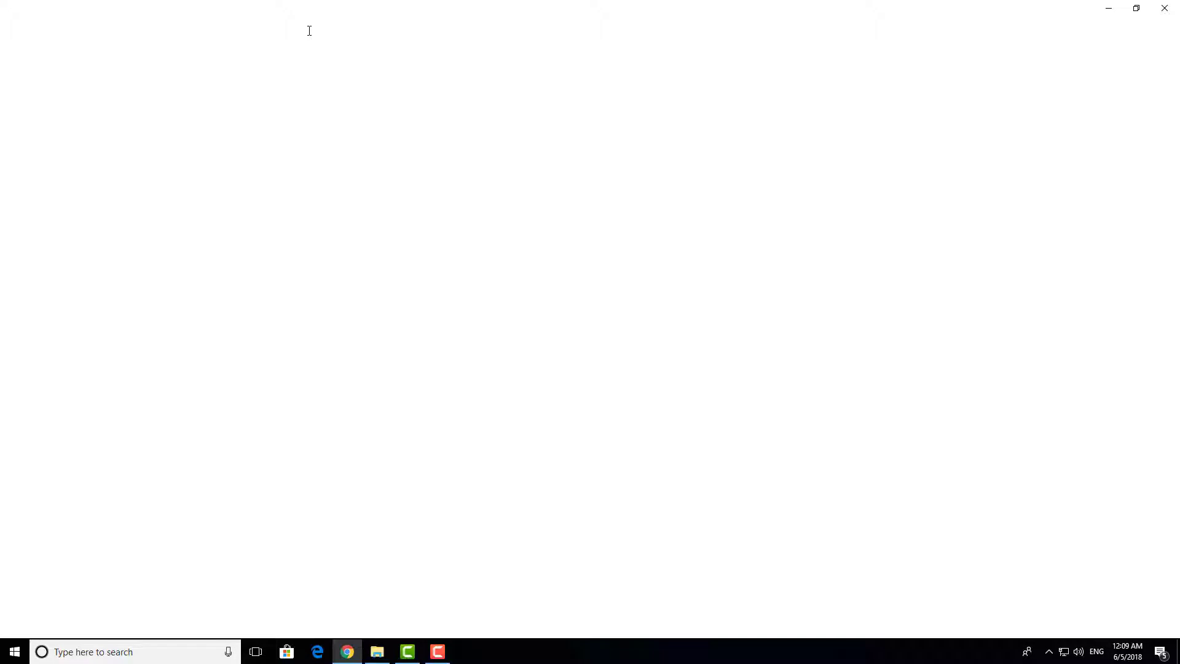
{"action": "type", "text": "google.com"}
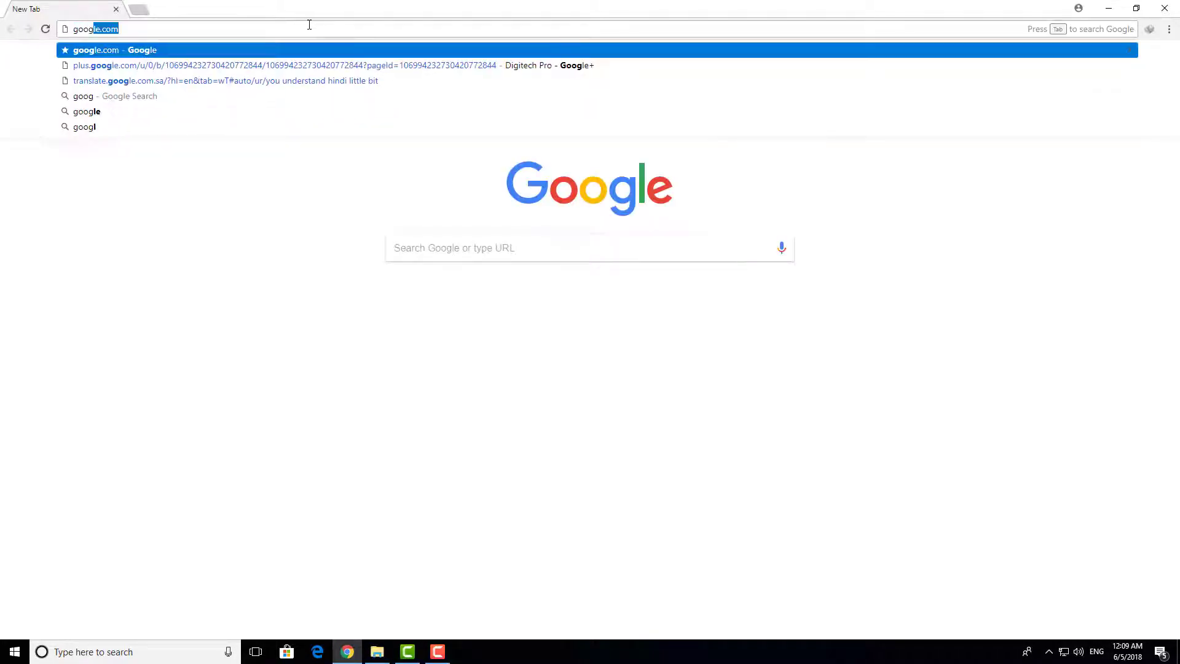
{"action": "key", "text": "Return"}
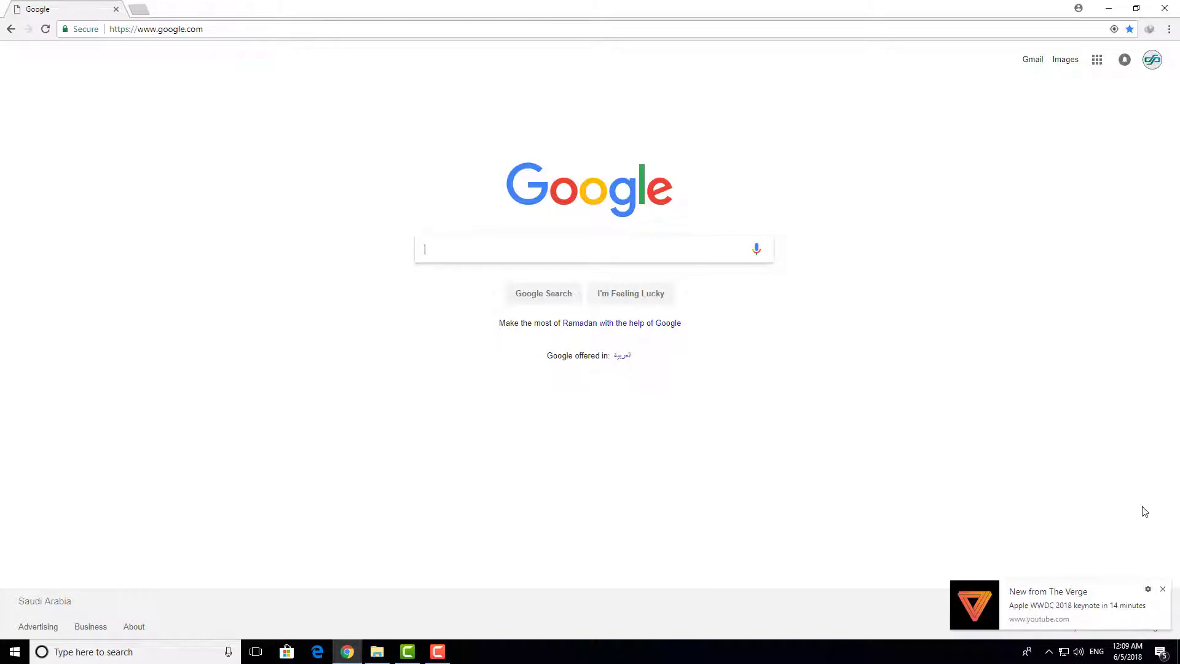
Step: Search Google for "samsung j7" and show the image results
{"action": "left_click", "coordinate": [488, 242]}
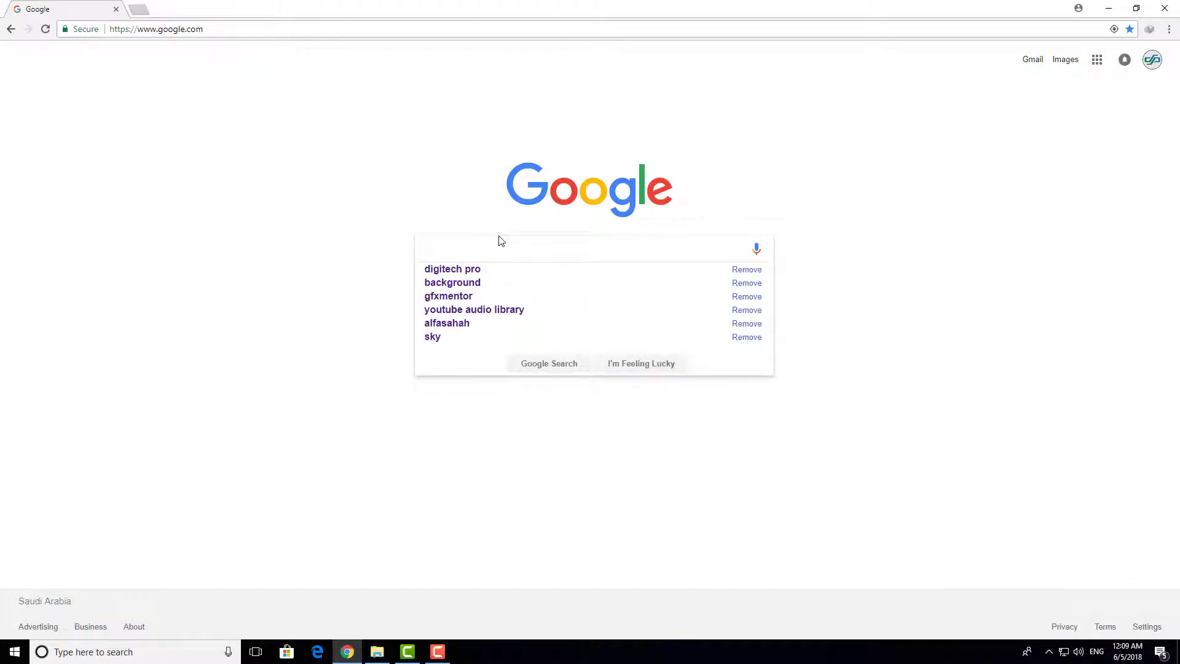
{"action": "type", "text": "samsun"}
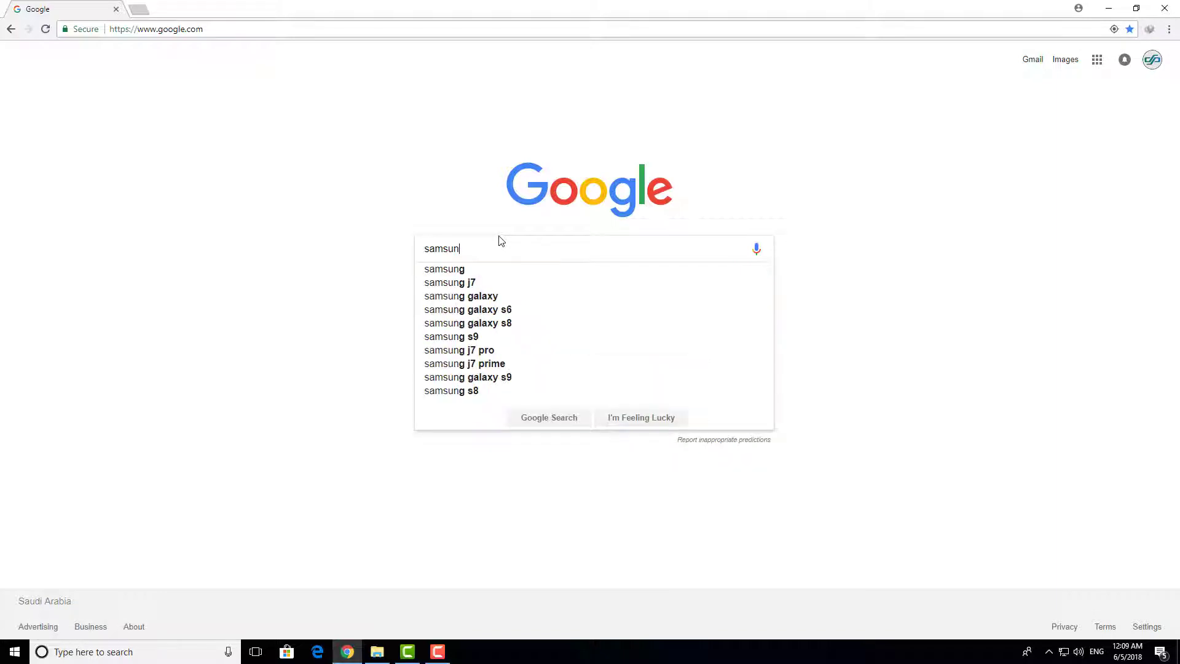
{"action": "type", "text": "g j7"}
{"action": "key", "text": "Return"}
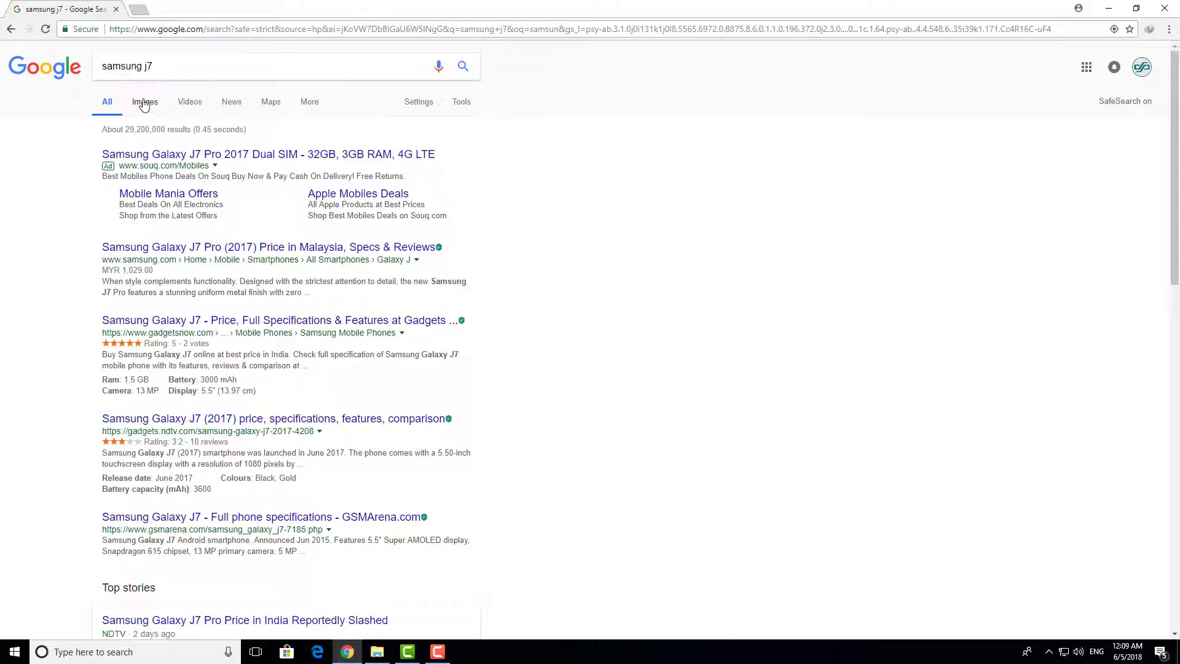
{"action": "left_click", "coordinate": [145, 102]}
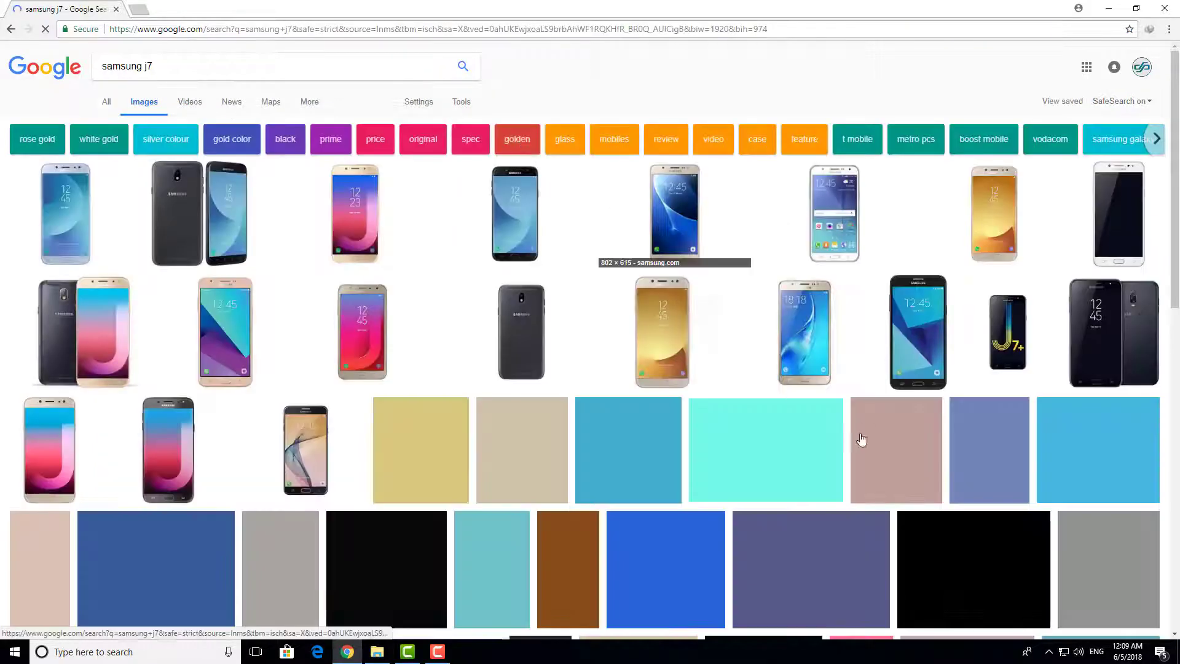
Step: Preview the pink-screen gold, blue-screen gold and gold-screen phones from the first row of image results to check their pixel dimensions
{"action": "scroll", "coordinate": [842, 433], "scroll_direction": "down", "scroll_amount": 5}
{"action": "scroll", "coordinate": [842, 433], "scroll_direction": "up", "scroll_amount": 5}
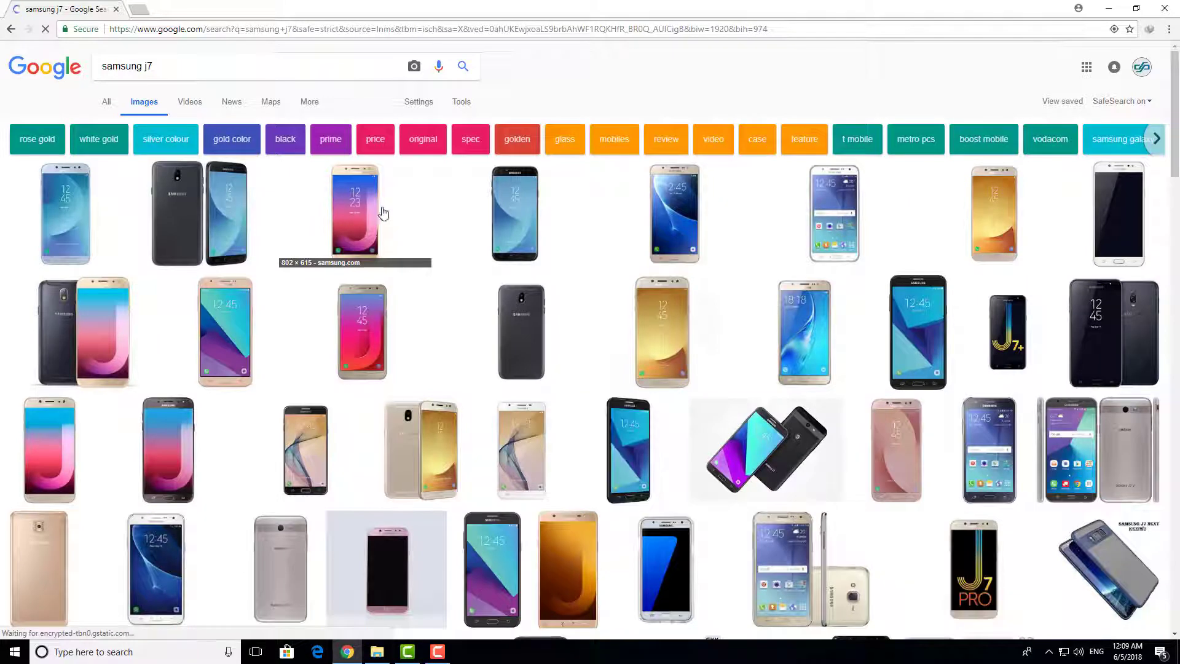
{"action": "left_click", "coordinate": [371, 203]}
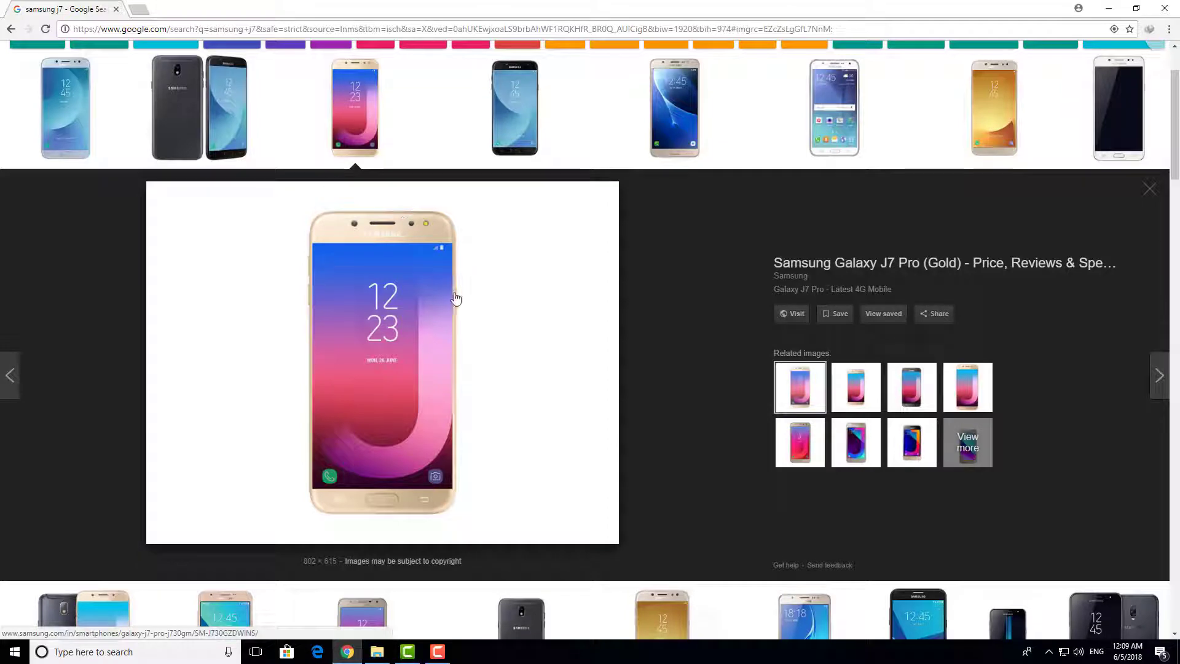
{"action": "scroll", "coordinate": [455, 297], "scroll_direction": "up", "scroll_amount": 2}
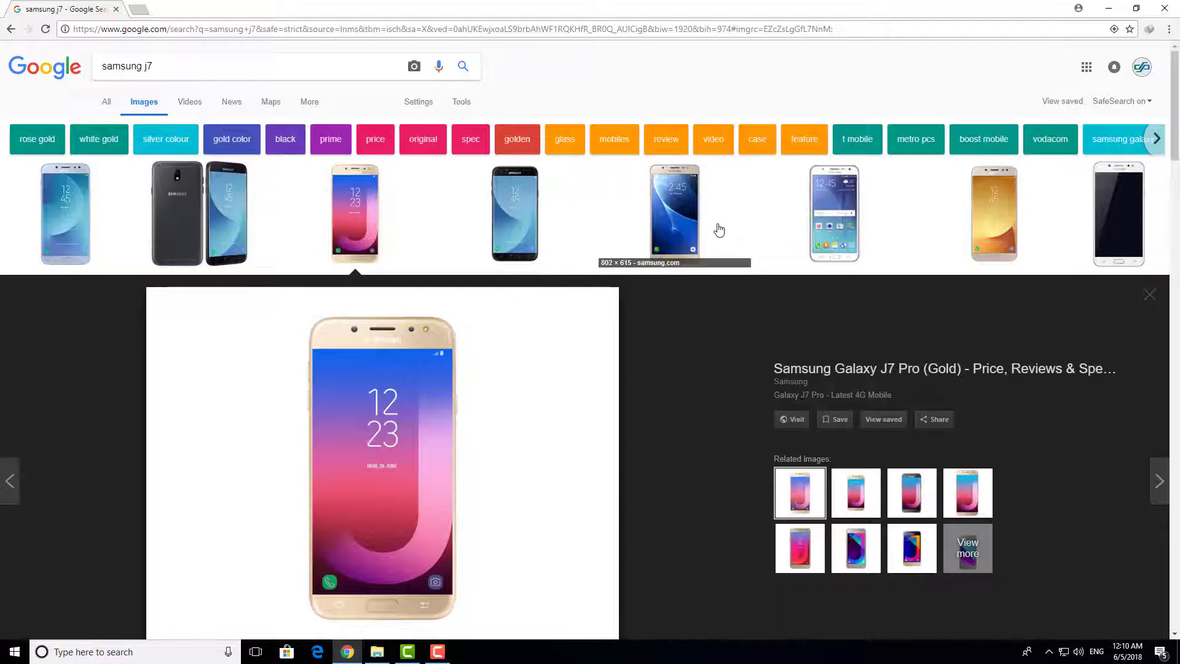
{"action": "left_click", "coordinate": [673, 228]}
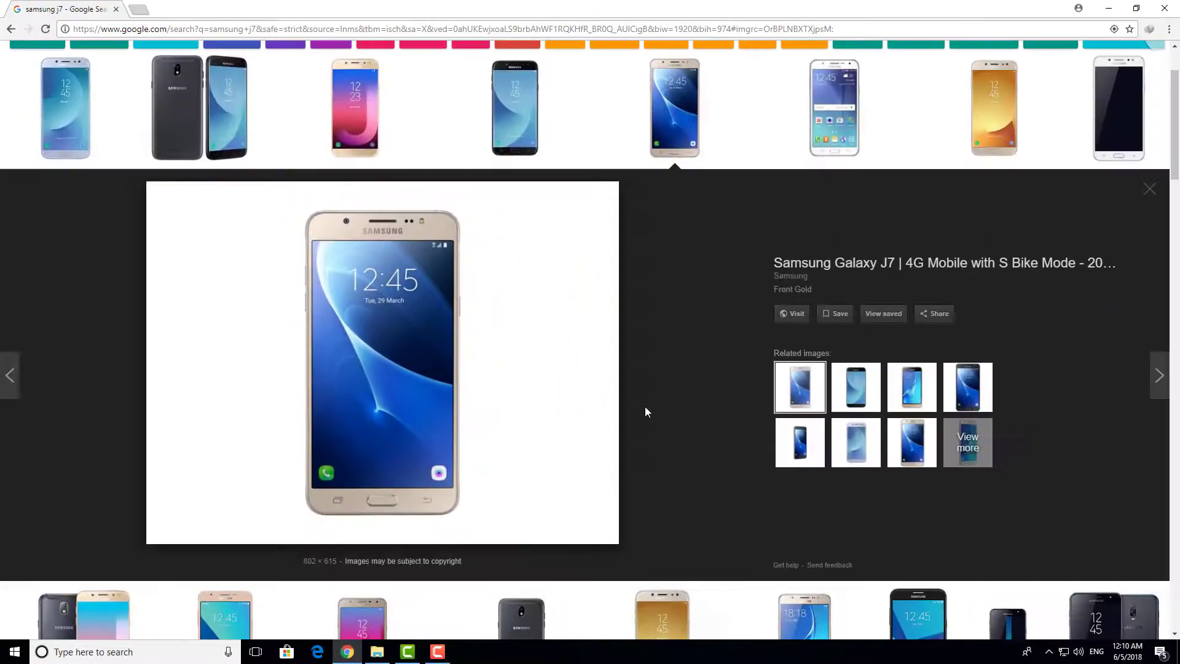
{"action": "scroll", "coordinate": [645, 410], "scroll_direction": "up", "scroll_amount": 2}
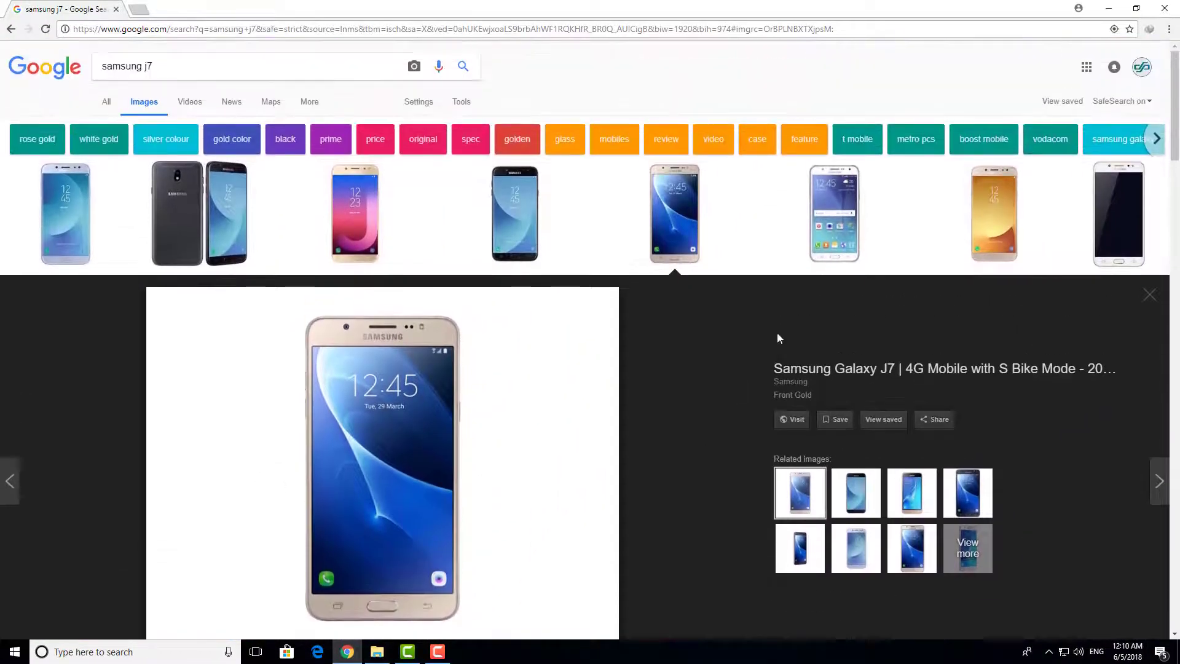
{"action": "left_click", "coordinate": [995, 228]}
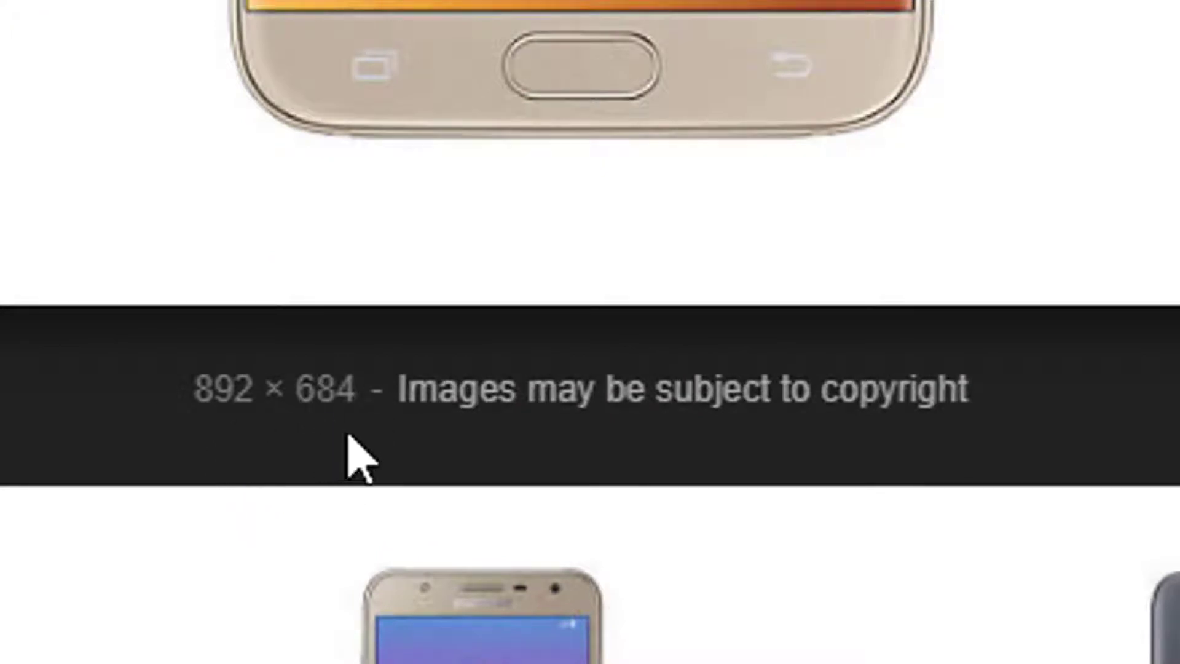
Step: Check the pixel dimensions of further image results, including the black Samsung Galaxy J7 (2017), and return to Camtasia
{"action": "scroll", "coordinate": [590, 332], "scroll_direction": "down", "scroll_amount": 4}
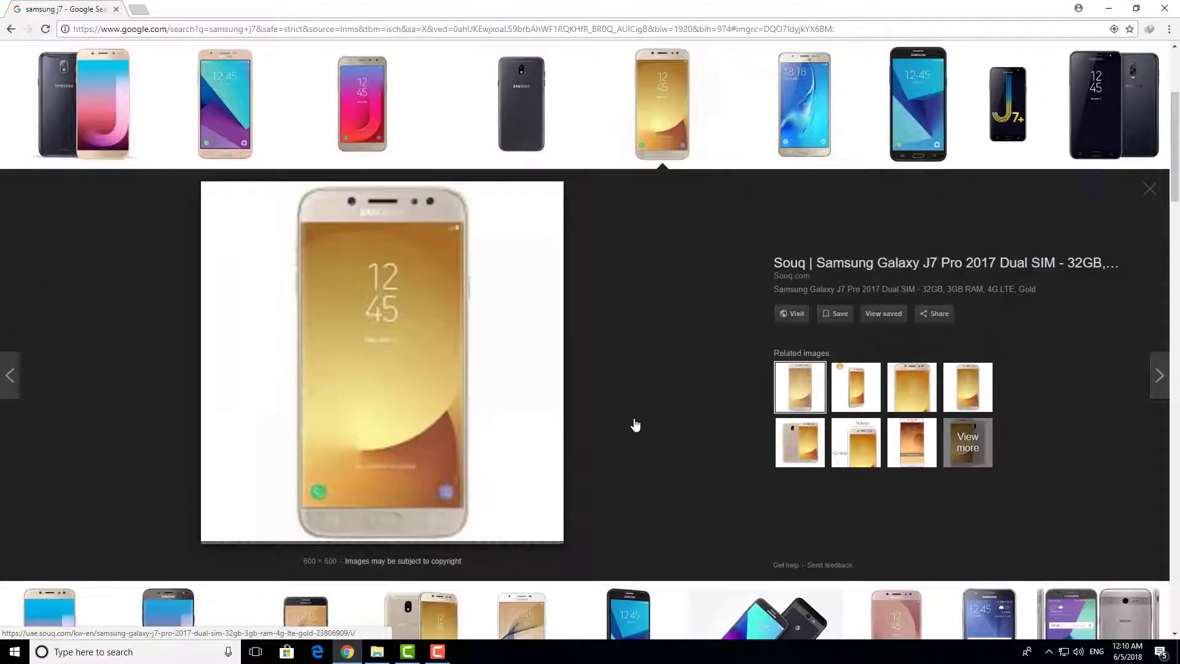
{"action": "scroll", "coordinate": [613, 473], "scroll_direction": "down", "scroll_amount": 1}
{"action": "scroll", "coordinate": [613, 473], "scroll_direction": "down", "scroll_amount": 4}
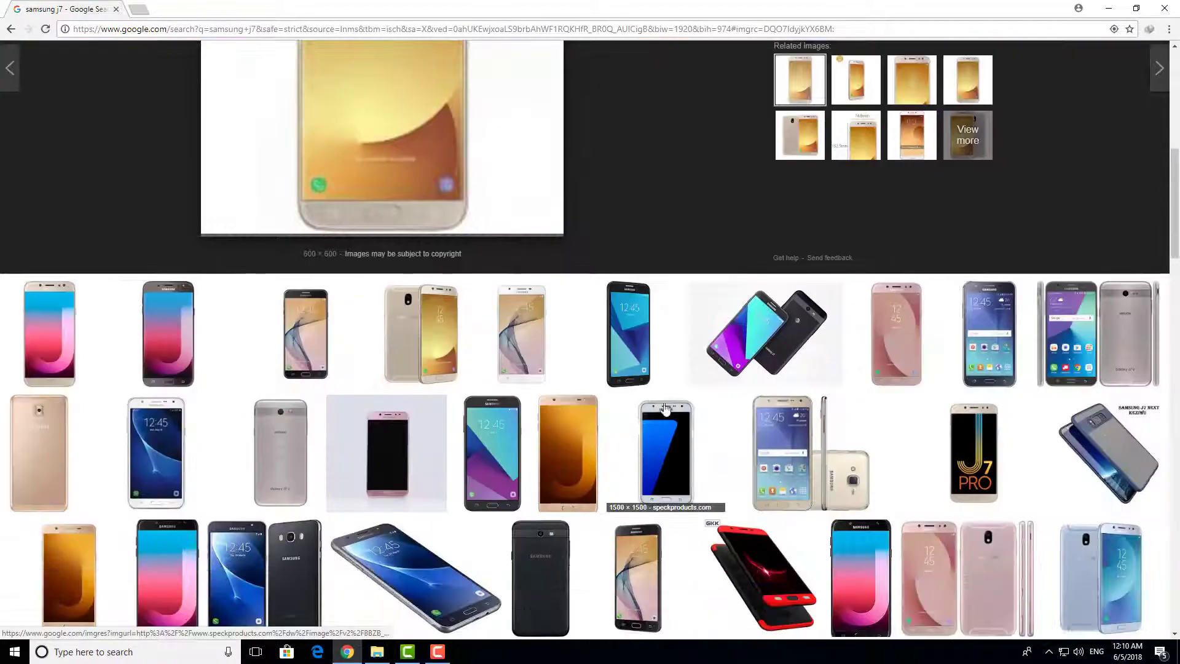
{"action": "left_click", "coordinate": [631, 345]}
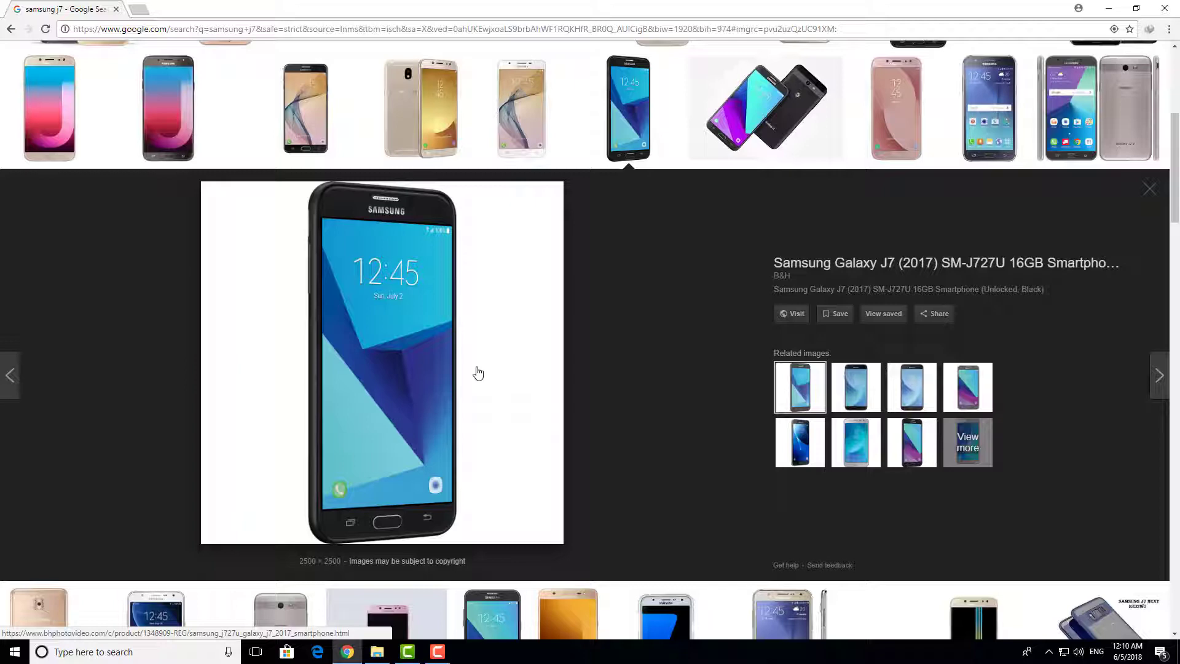
{"action": "scroll", "coordinate": [680, 332], "scroll_direction": "up", "scroll_amount": 5}
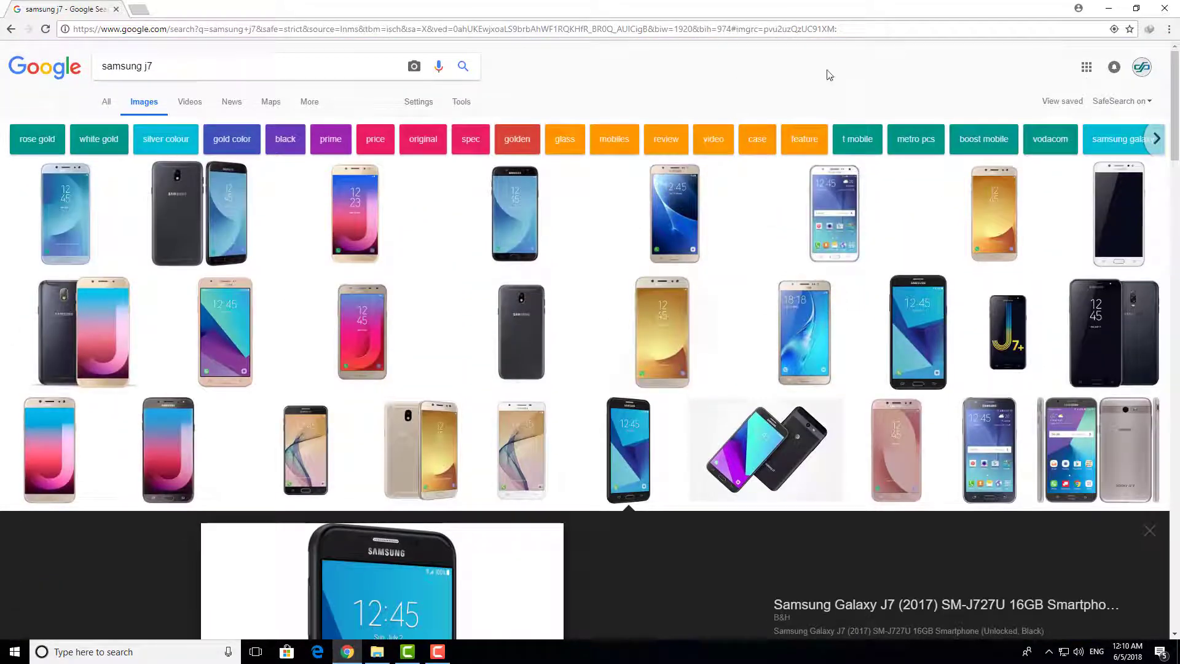
{"action": "left_click", "coordinate": [1109, 8]}
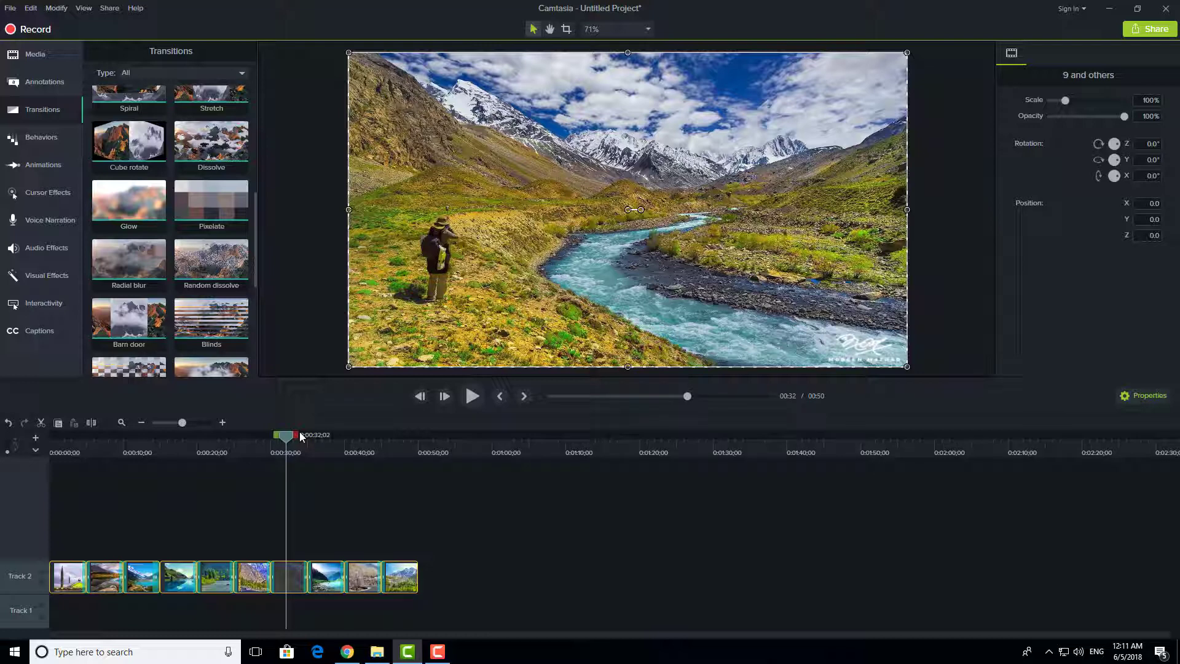
Step: Play the slideshow from about 32 seconds to review the transitions, and return the playhead to the start
{"action": "key", "text": "space"}
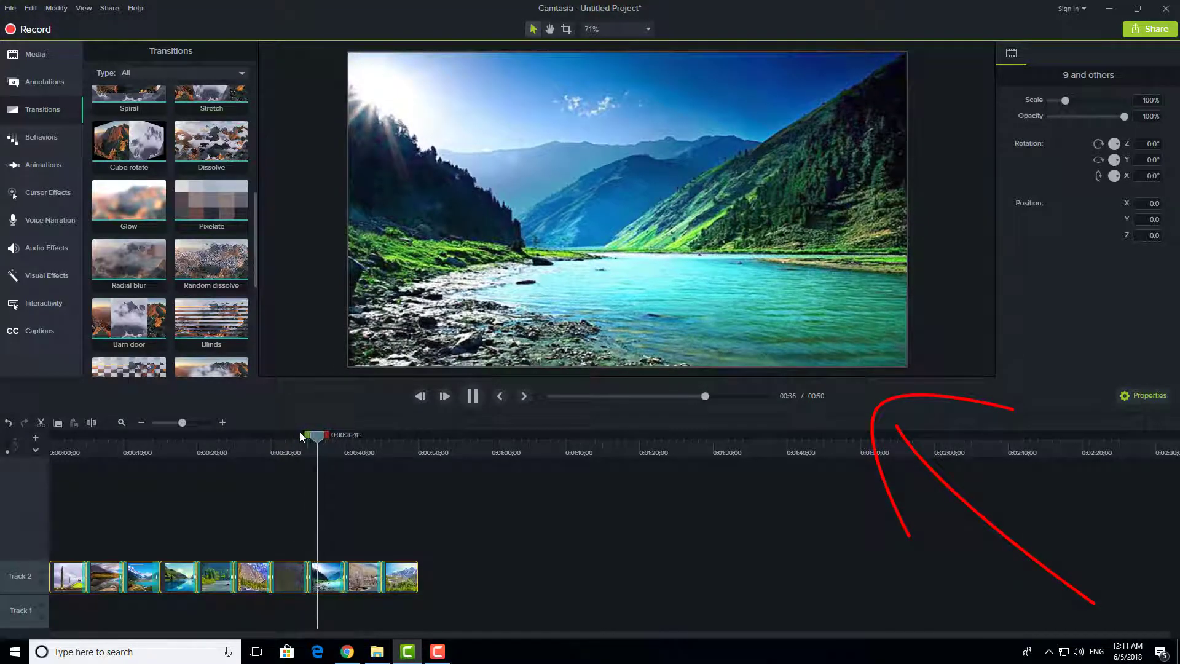
{"action": "key", "text": "space"}
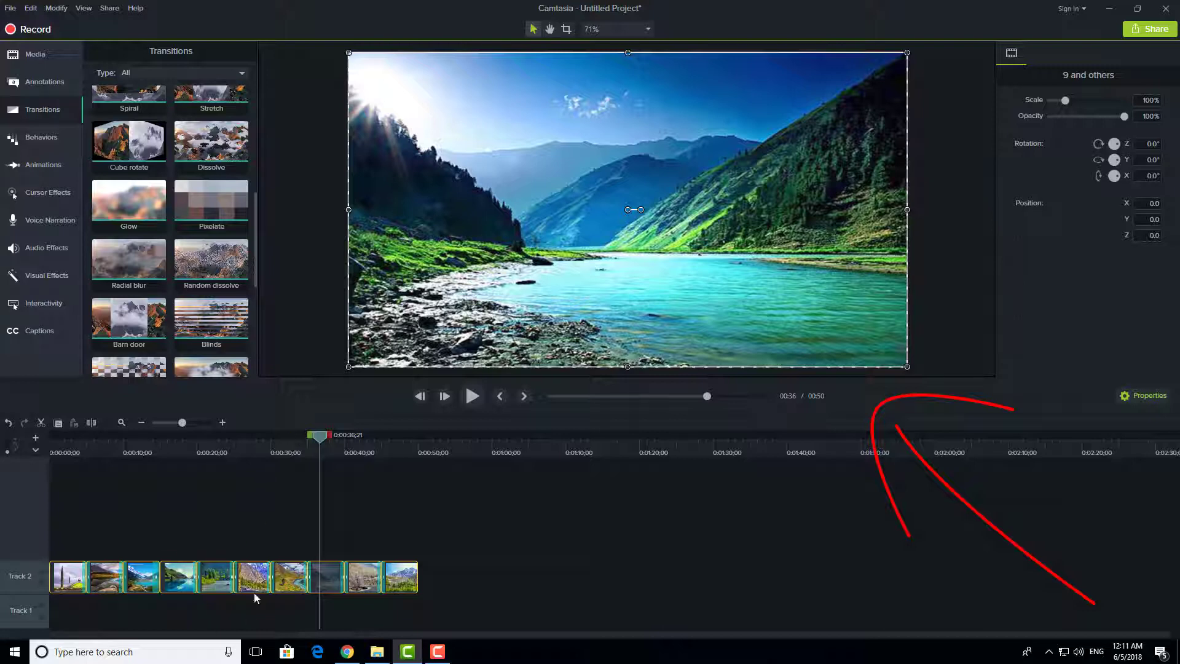
{"action": "left_click", "coordinate": [299, 453]}
{"action": "key", "text": "space"}
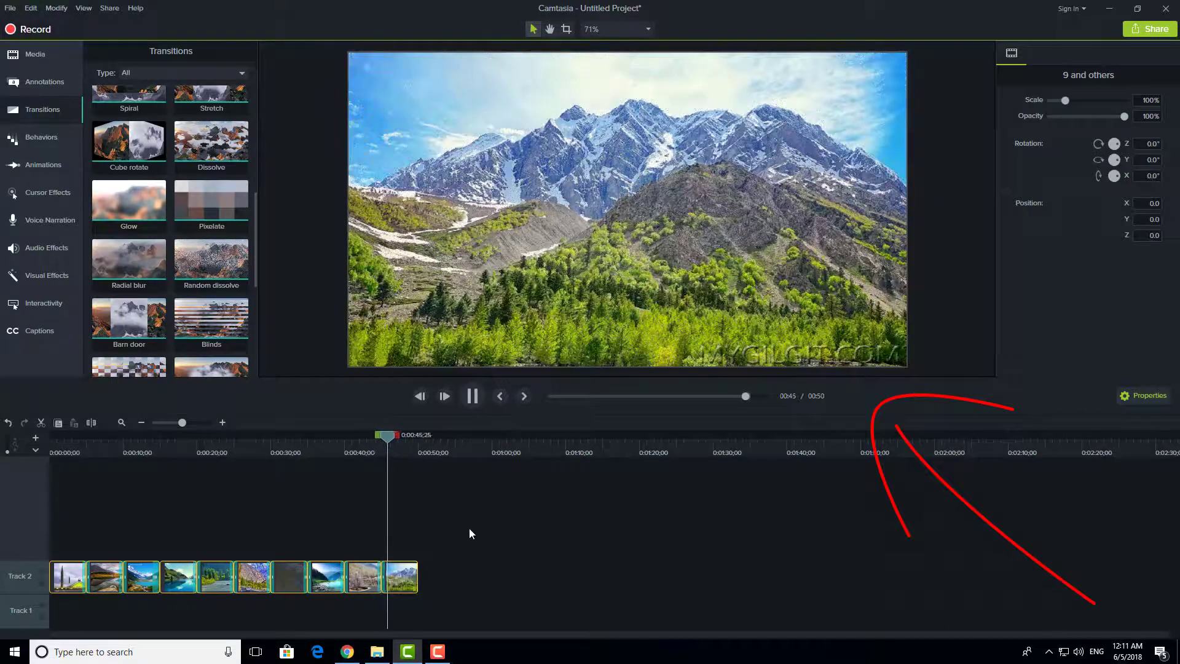
{"action": "key", "text": "space"}
{"action": "key", "text": "ctrl+Home"}
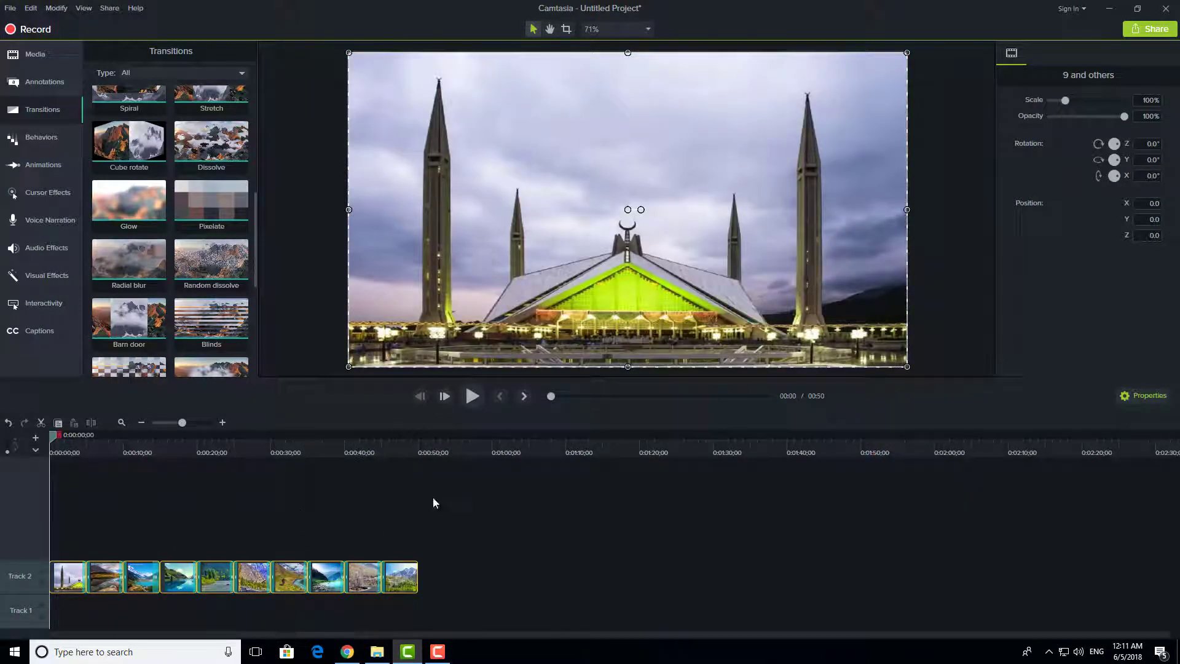
{"action": "left_click_drag", "start_coordinate": [490, 493], "coordinate": [26, 624]}
{"action": "left_click", "coordinate": [529, 514]}
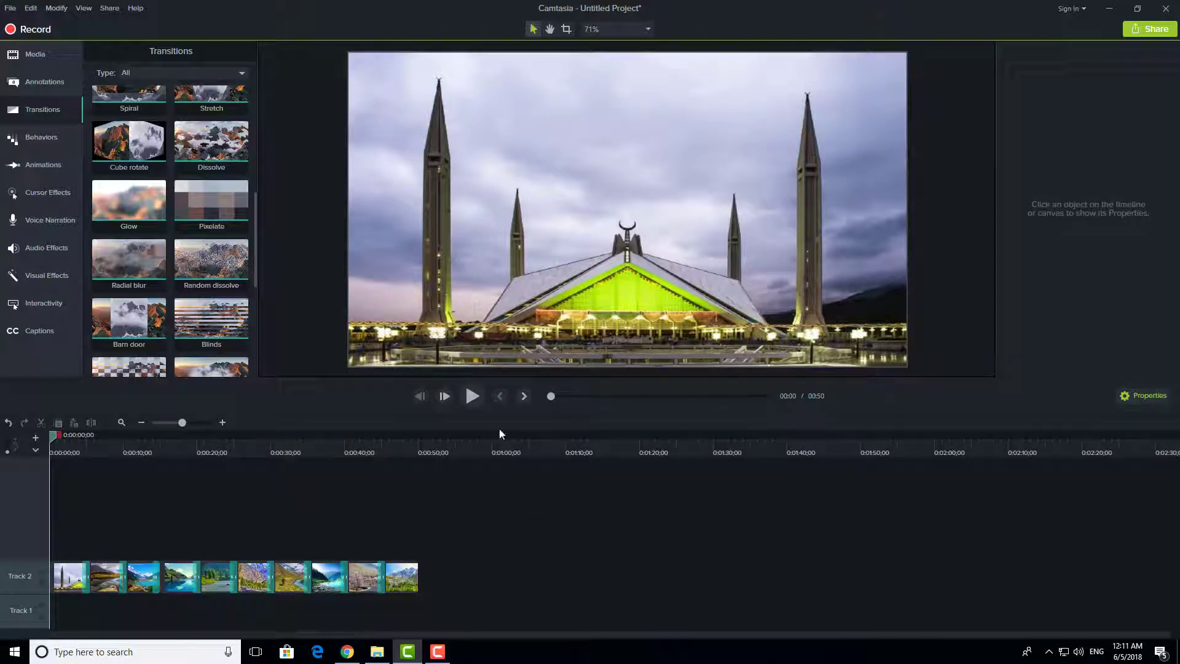
Step: Add Music.m4a from the media bin to the start of Track 1, beneath the pictures
{"action": "scroll", "coordinate": [215, 227], "scroll_direction": "down", "scroll_amount": 5}
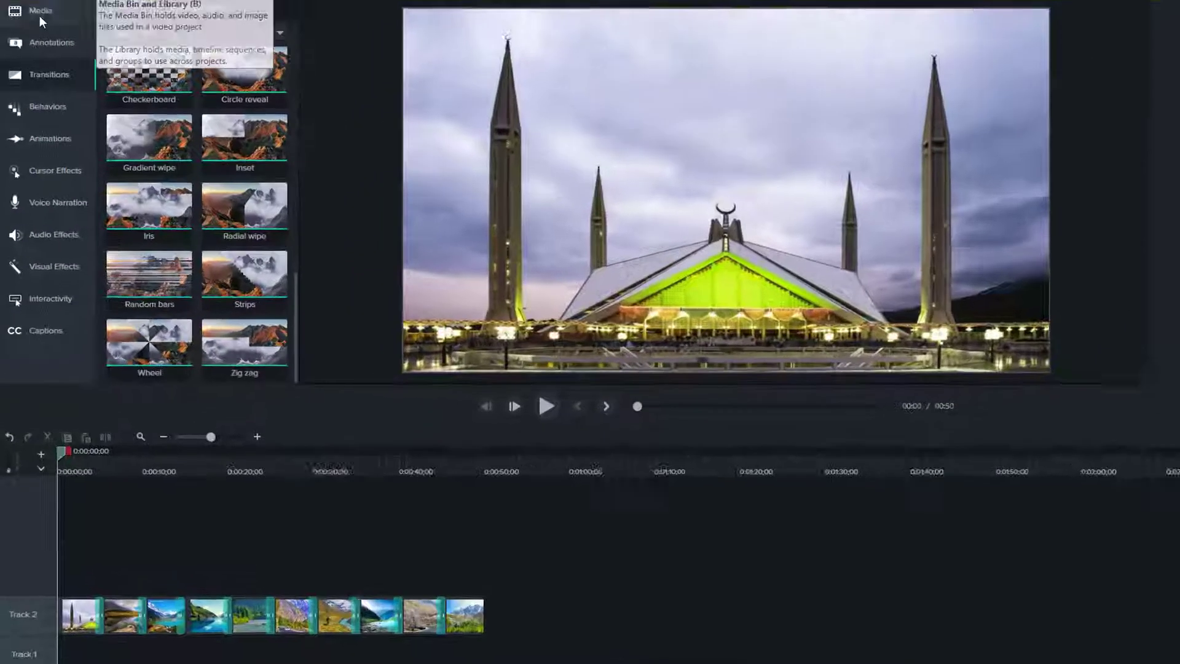
{"action": "left_click", "coordinate": [33, 59]}
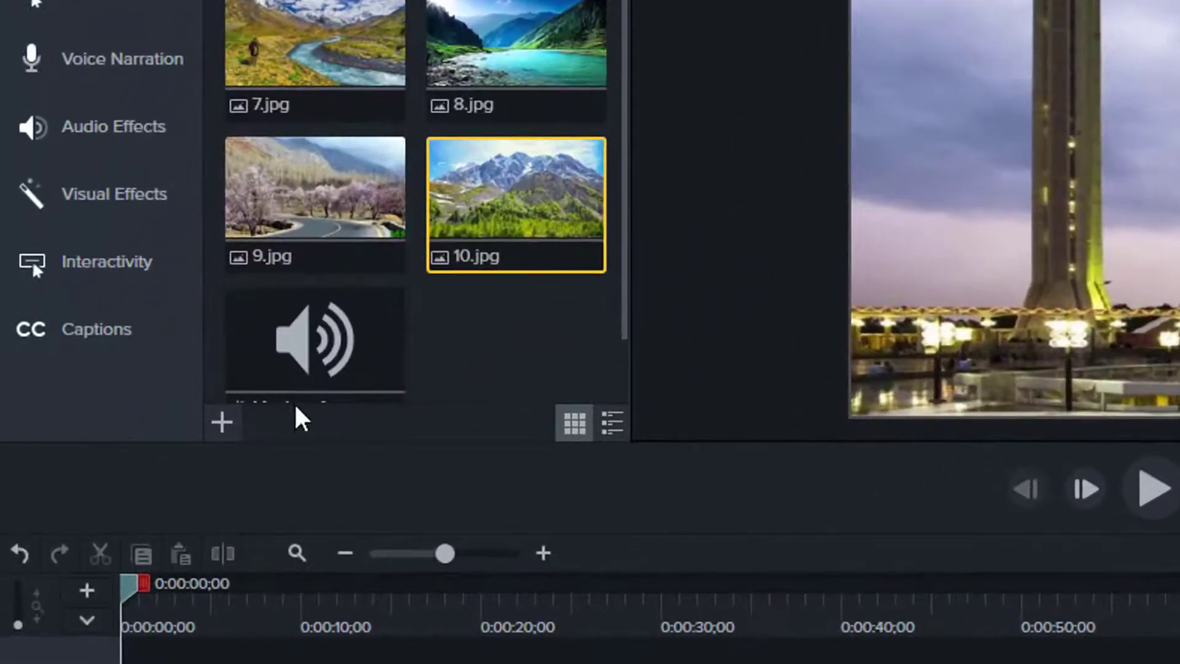
{"action": "scroll", "coordinate": [306, 351], "scroll_direction": "down", "scroll_amount": 2}
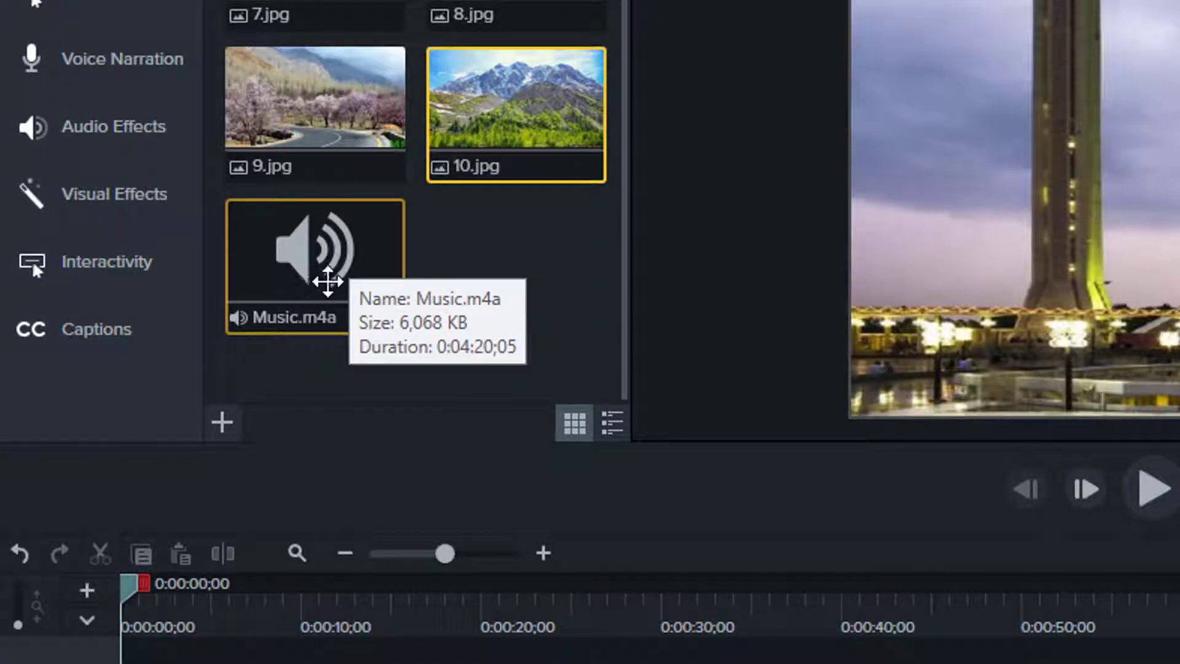
{"action": "left_click_drag", "start_coordinate": [311, 275], "coordinate": [1052, 663]}
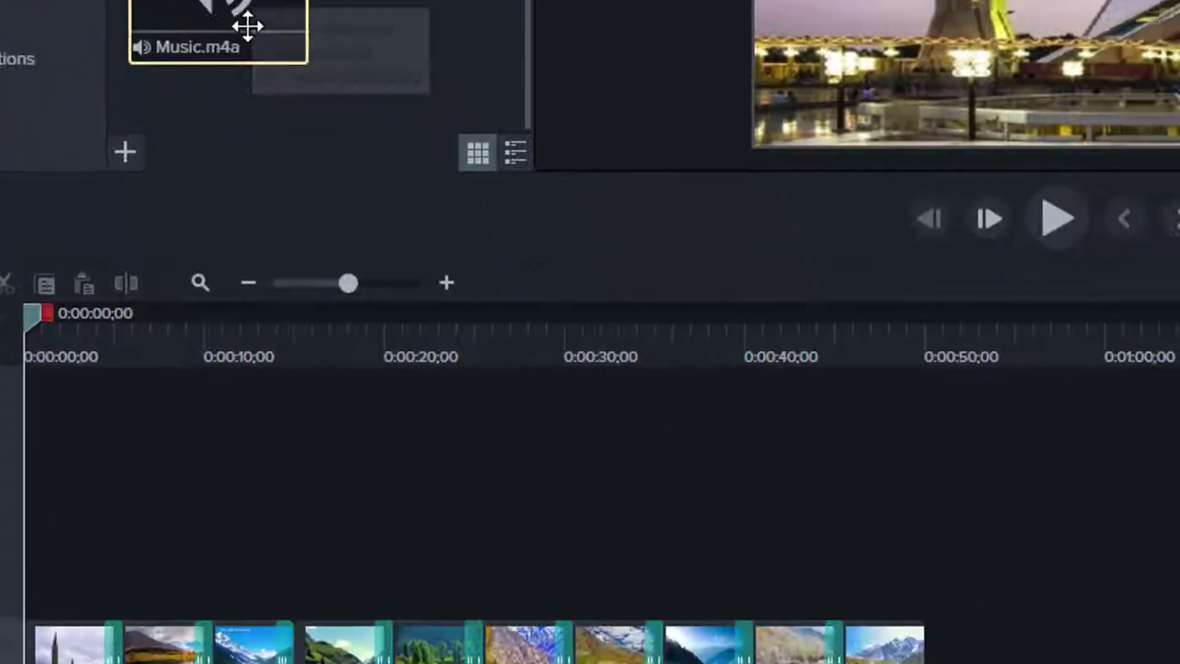
{"action": "left_click_drag", "start_coordinate": [880, 255], "coordinate": [32, 448]}
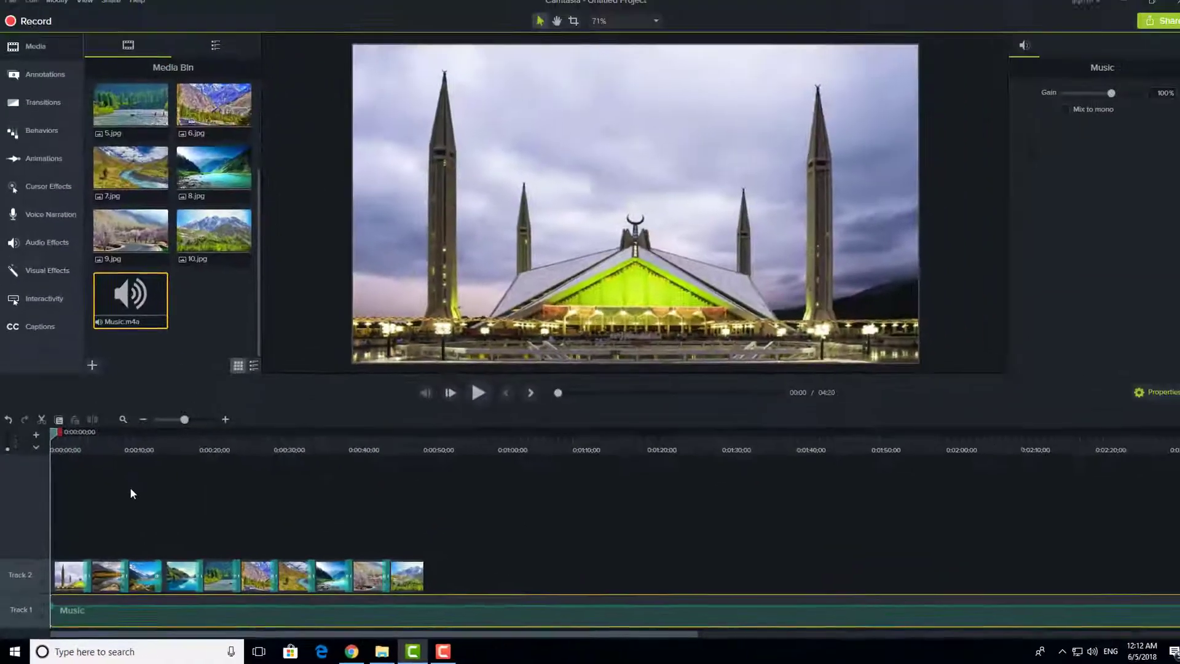
{"action": "left_click_drag", "start_coordinate": [59, 489], "coordinate": [417, 580]}
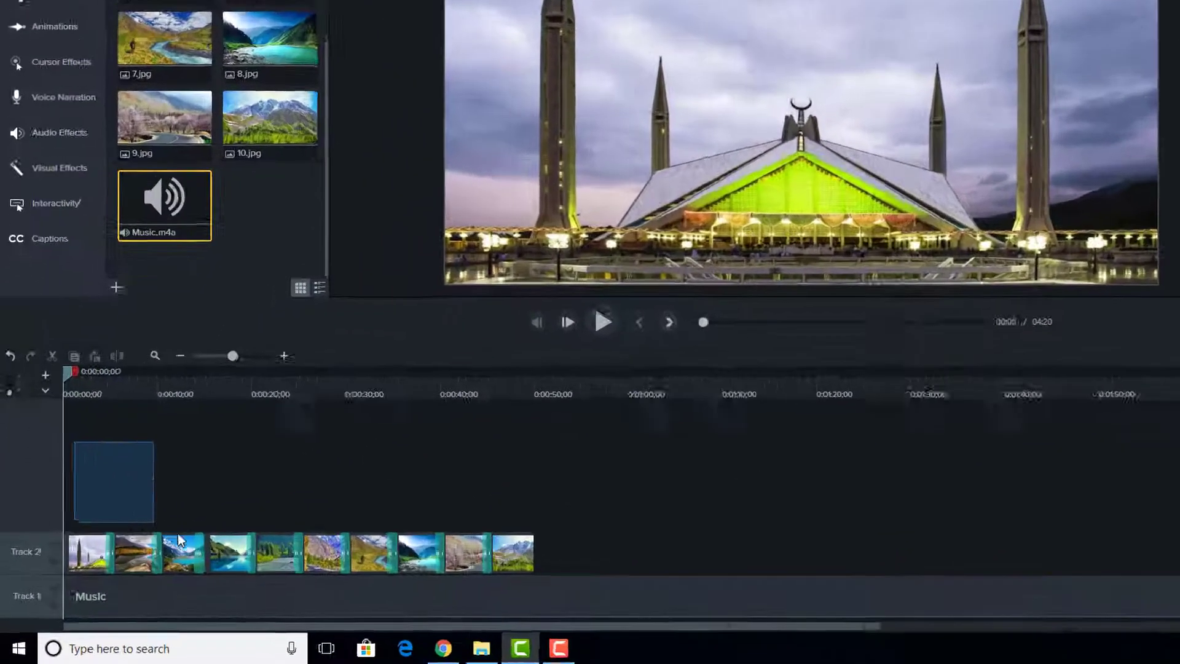
{"action": "left_click_drag", "start_coordinate": [842, 486], "coordinate": [852, 484]}
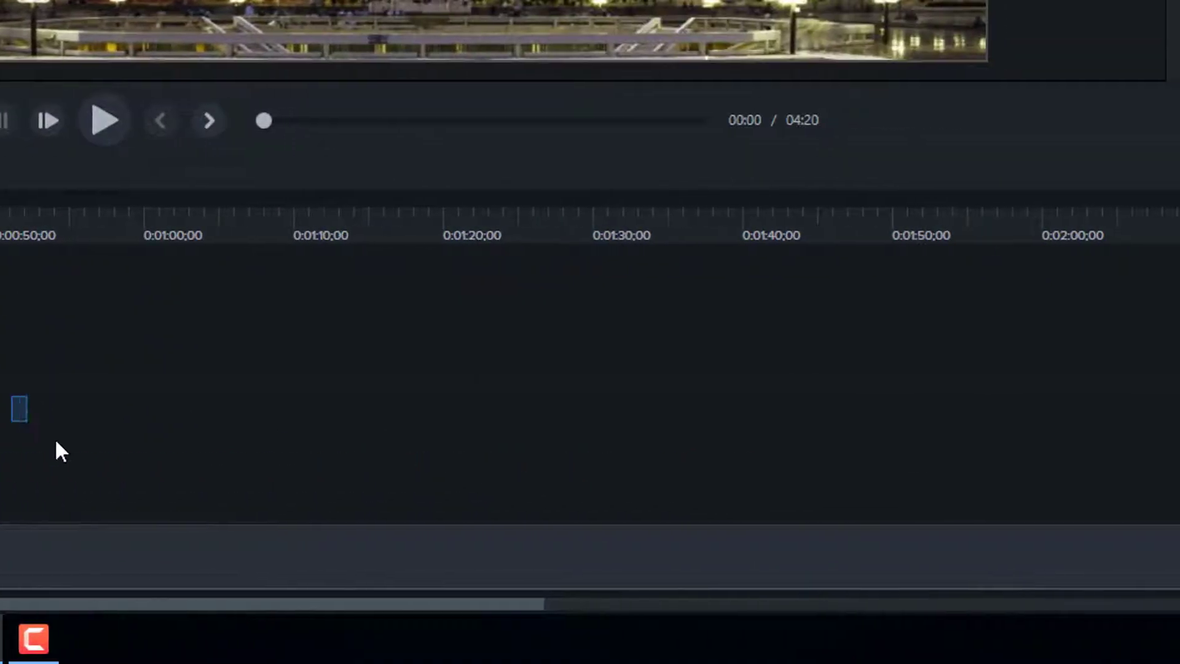
{"action": "left_click_drag", "start_coordinate": [56, 443], "coordinate": [1149, 543]}
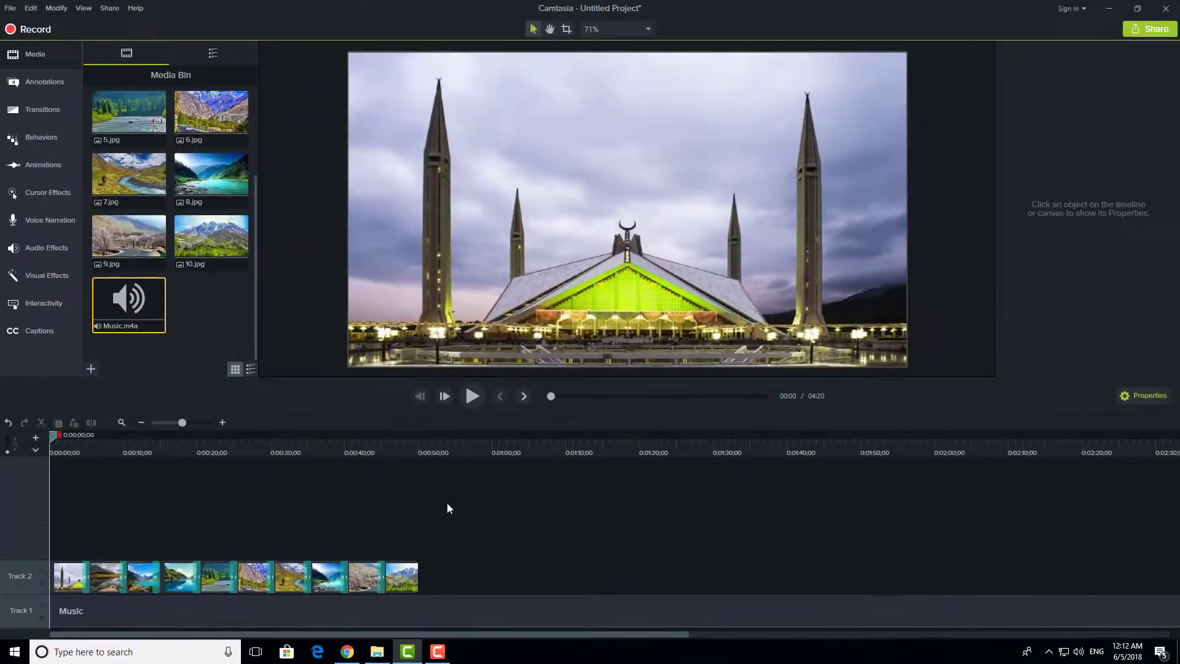
Step: Split the music clip at 0:00:57;03, past the last picture, and delete the remainder
{"action": "left_click_drag", "start_coordinate": [471, 614], "coordinate": [434, 615]}
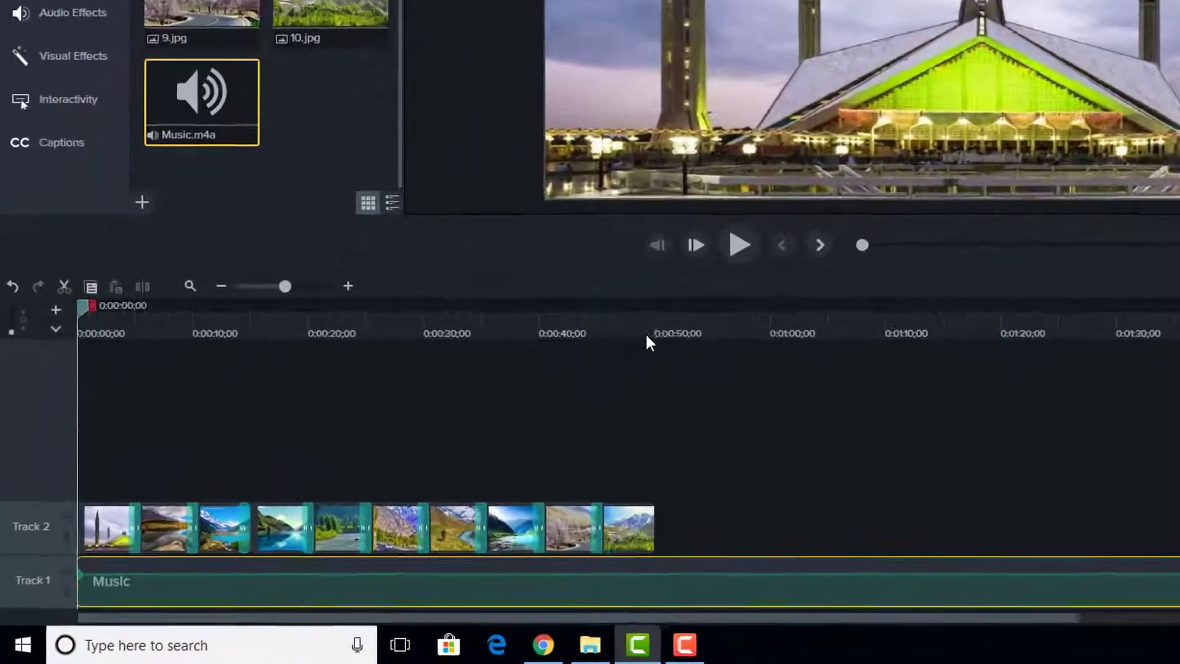
{"action": "left_click", "coordinate": [448, 443]}
{"action": "mouse_move", "coordinate": [748, 321]}
{"action": "left_mouse_down"}
{"action": "mouse_move", "coordinate": [713, 322]}
{"action": "mouse_move", "coordinate": [805, 330]}
{"action": "mouse_move", "coordinate": [734, 335]}
{"action": "left_mouse_up"}
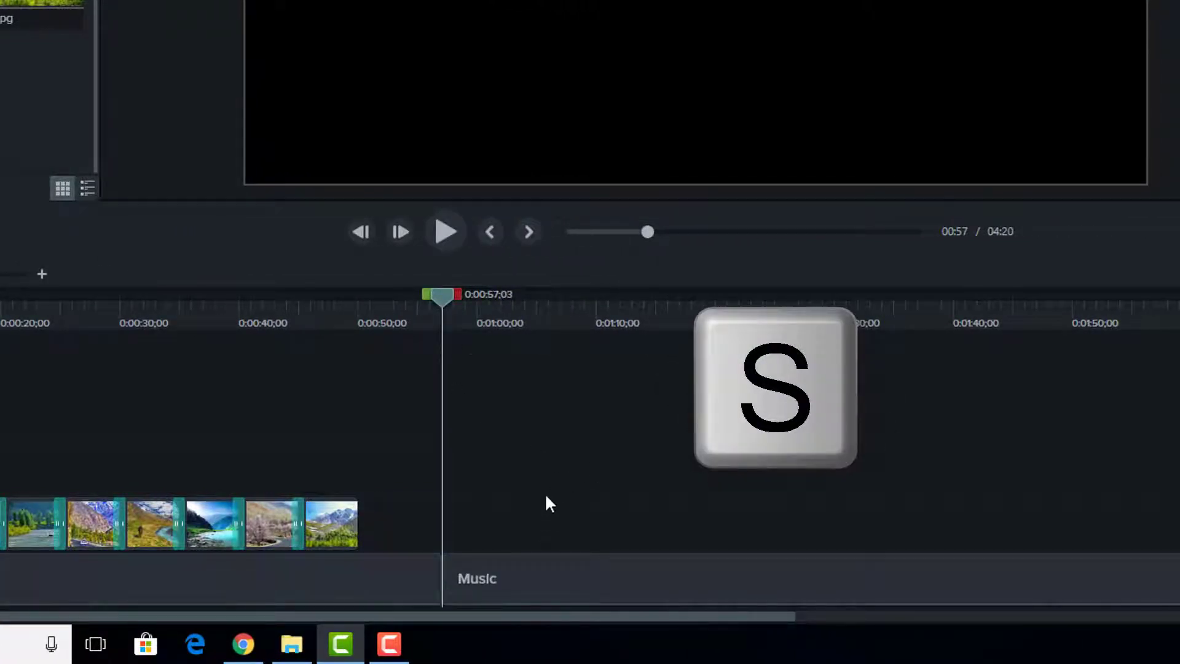
{"action": "left_click_drag", "start_coordinate": [546, 496], "coordinate": [726, 591]}
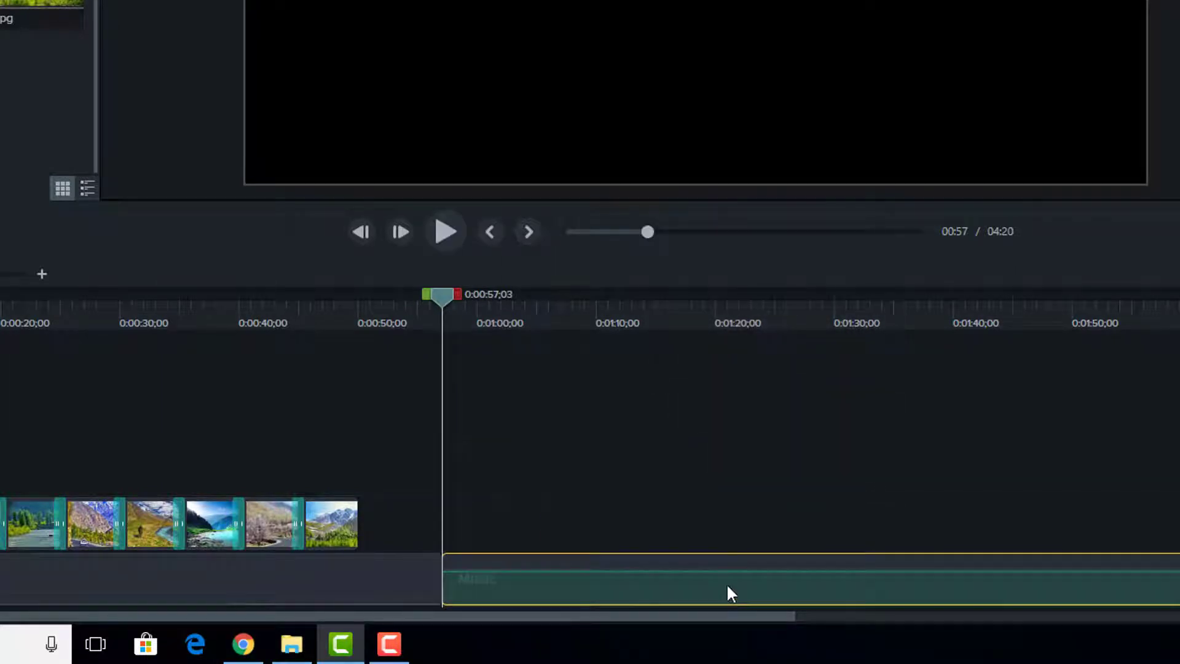
{"action": "key", "text": "Delete"}
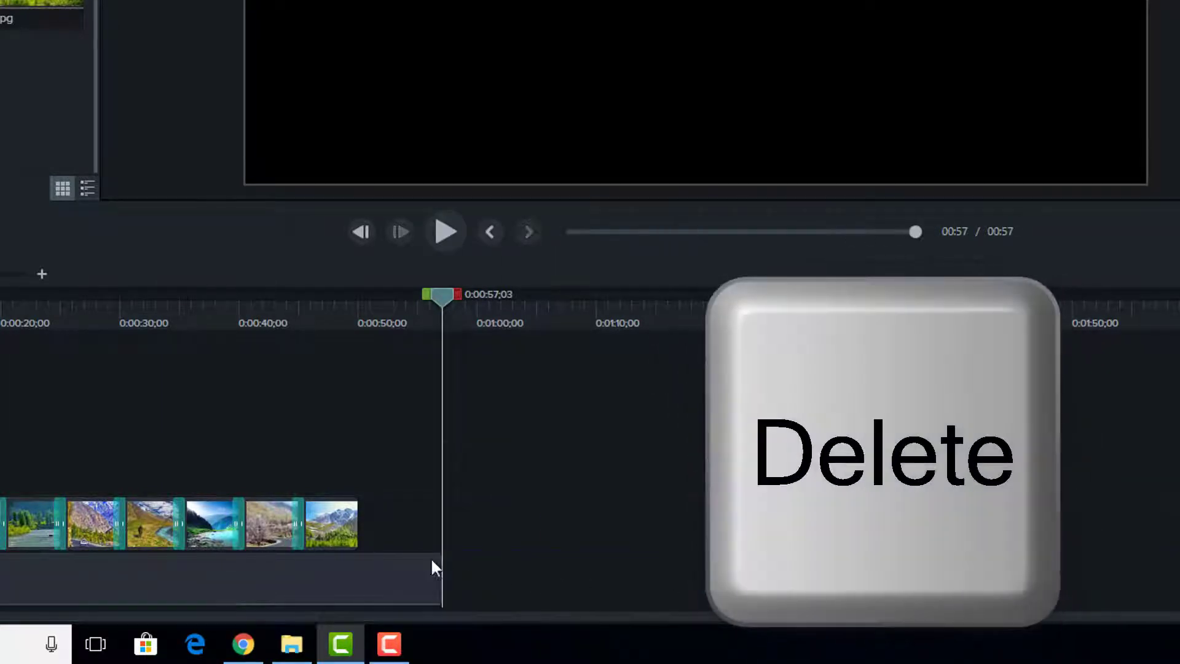
Step: Trim the end of the music clip on Track 1 so it finishes exactly with the last picture
{"action": "left_click_drag", "start_coordinate": [494, 475], "coordinate": [311, 590]}
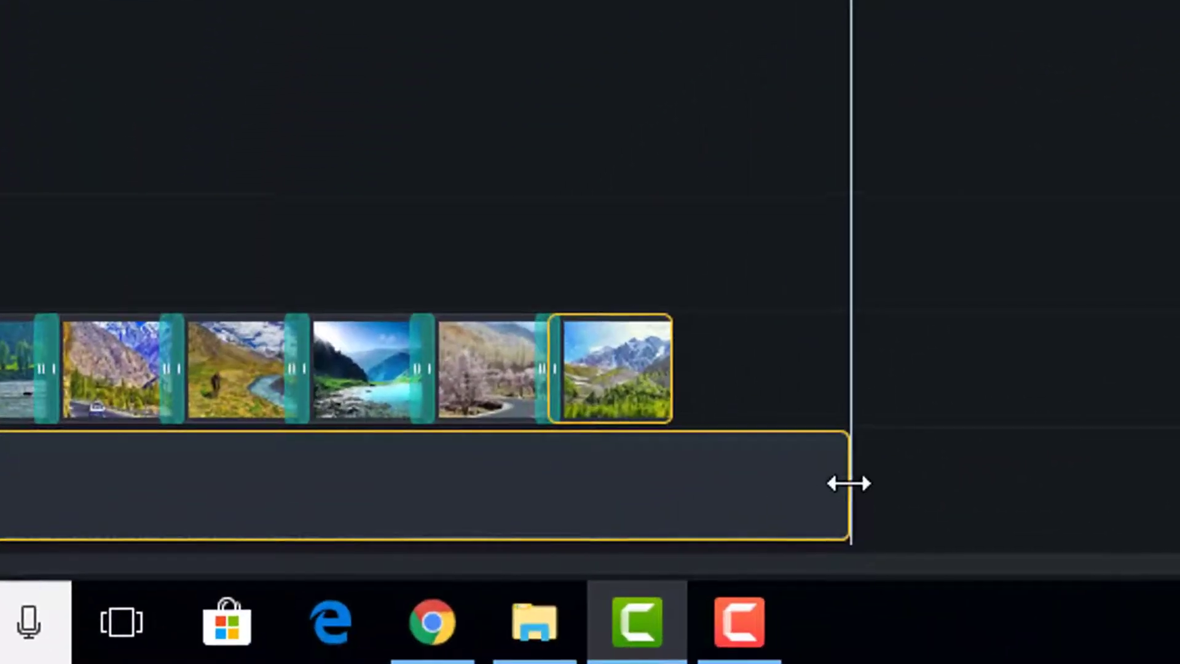
{"action": "left_click_drag", "start_coordinate": [670, 524], "coordinate": [583, 520]}
{"action": "key", "text": "ctrl+z"}
{"action": "left_click", "coordinate": [979, 310]}
{"action": "left_click_drag", "start_coordinate": [943, 435], "coordinate": [695, 517]}
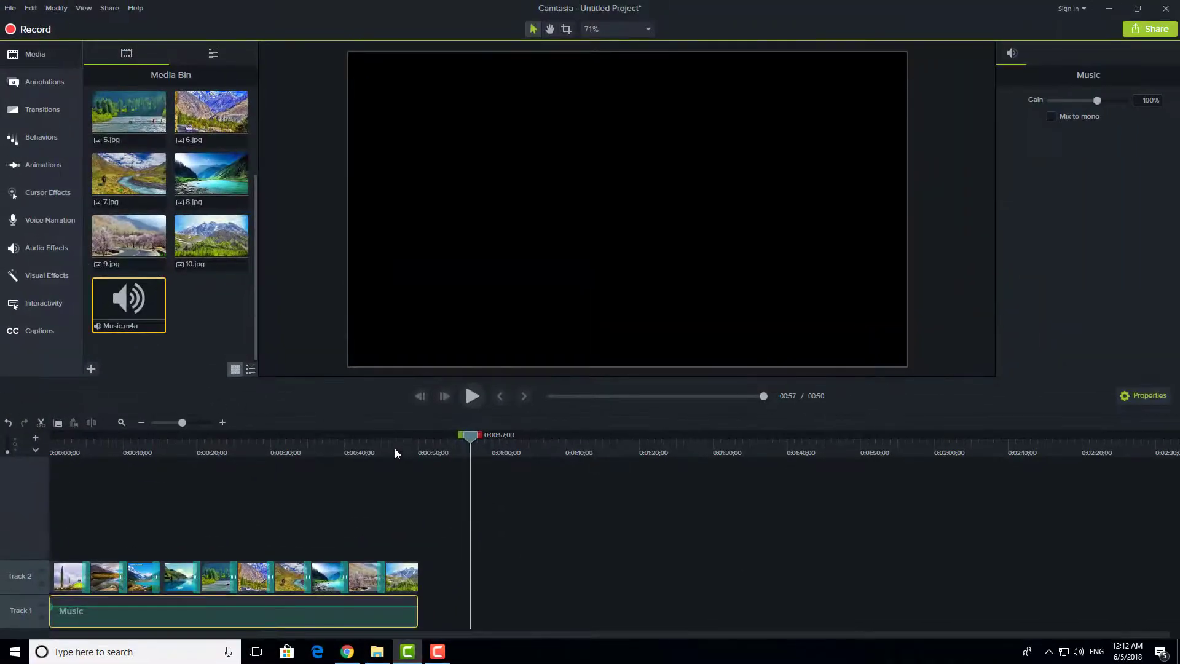
Step: Play the slideshow with its music from the beginning into the second picture to check the sound
{"action": "mouse_move", "coordinate": [415, 452]}
{"action": "left_mouse_down"}
{"action": "mouse_move", "coordinate": [389, 459]}
{"action": "mouse_move", "coordinate": [416, 470]}
{"action": "left_mouse_up"}
{"action": "key", "text": "ctrl+Home"}
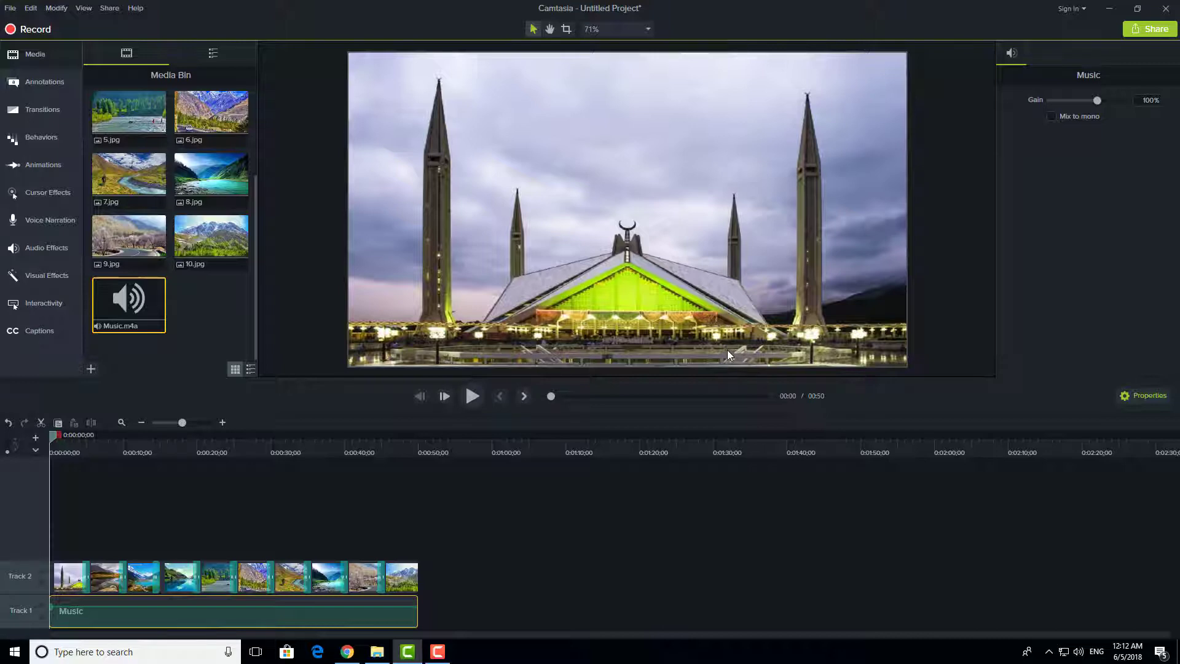
{"action": "key", "text": "space"}
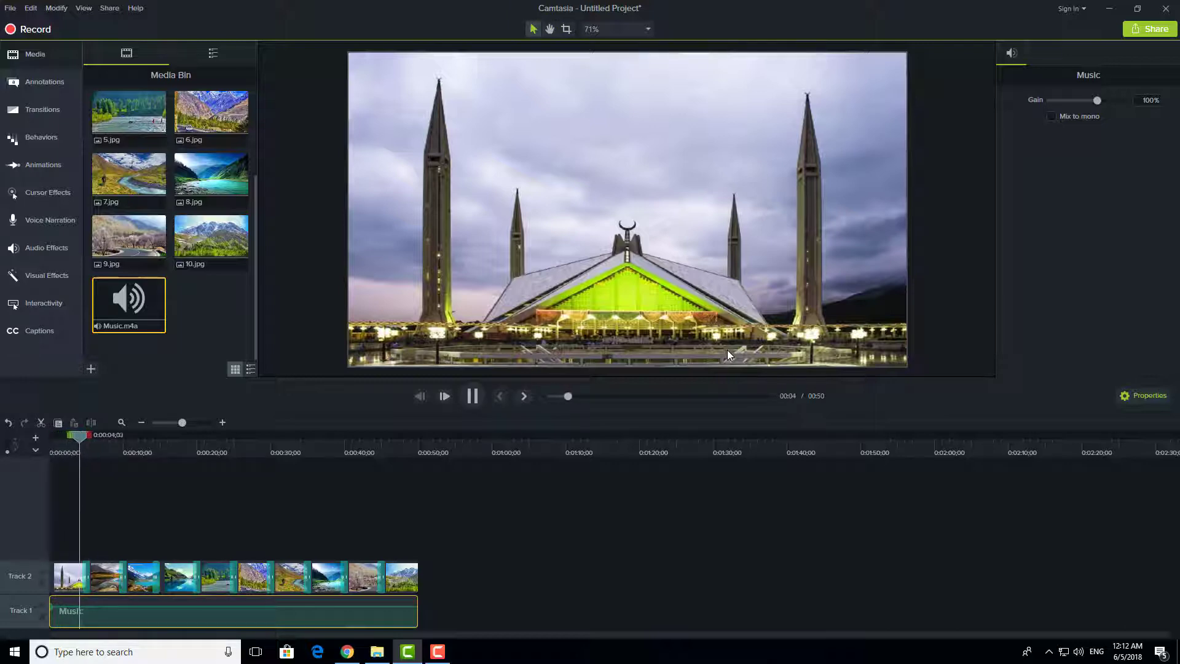
{"action": "key", "text": "space"}
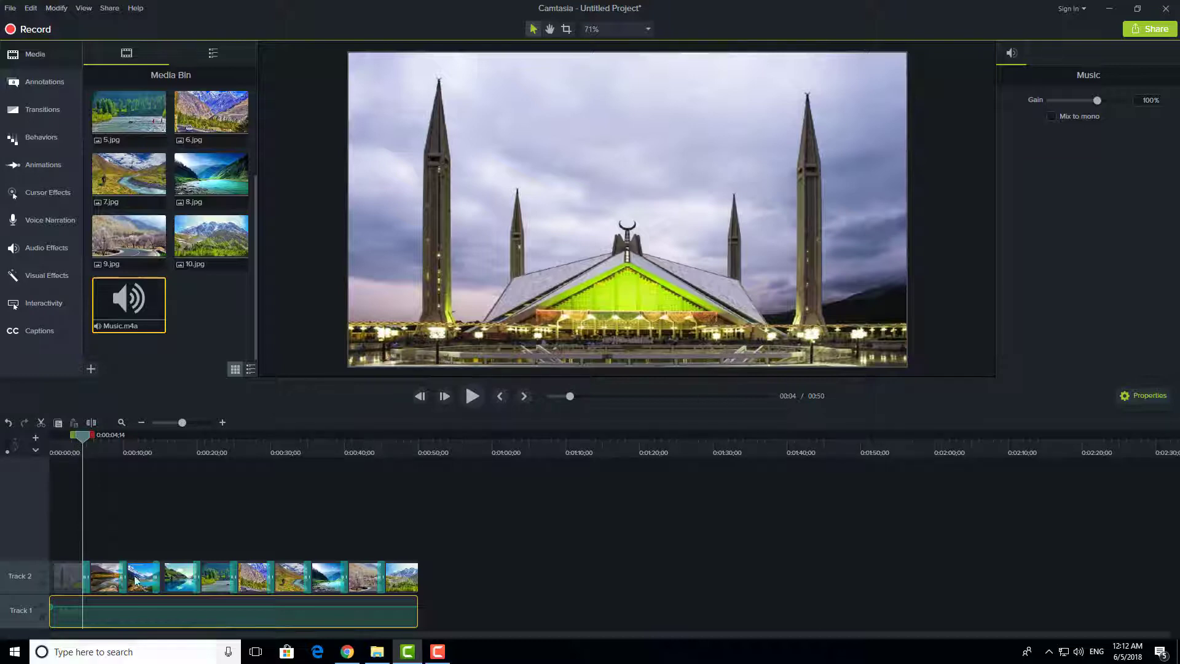
{"action": "left_click", "coordinate": [361, 528]}
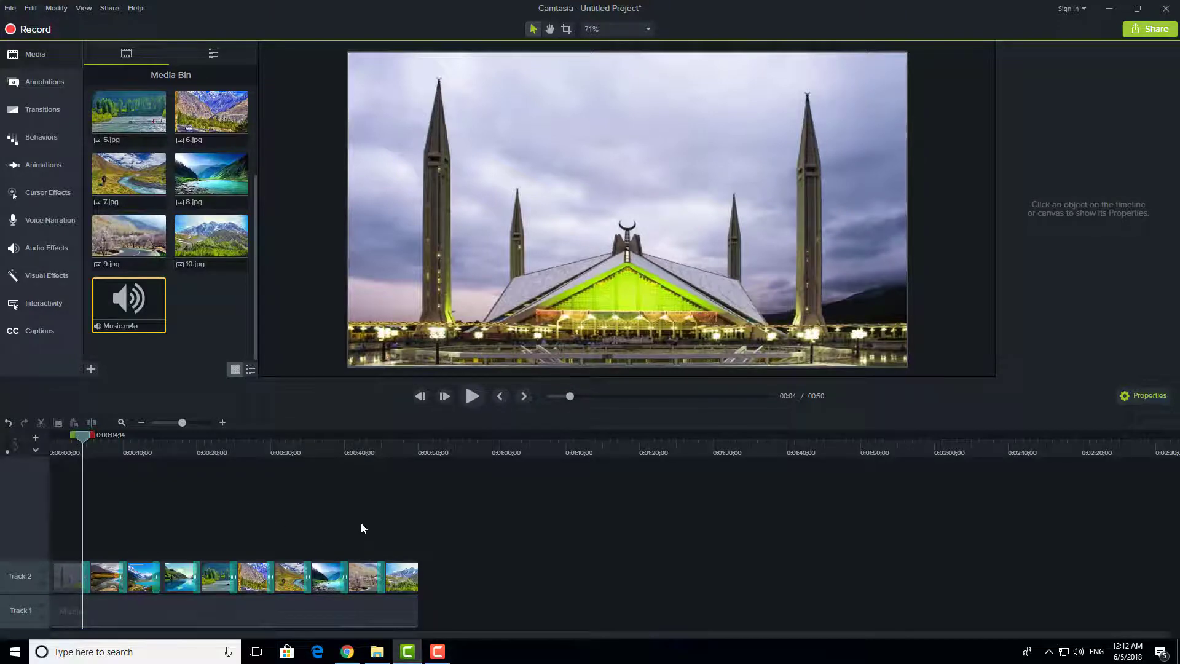
{"action": "key", "text": "space"}
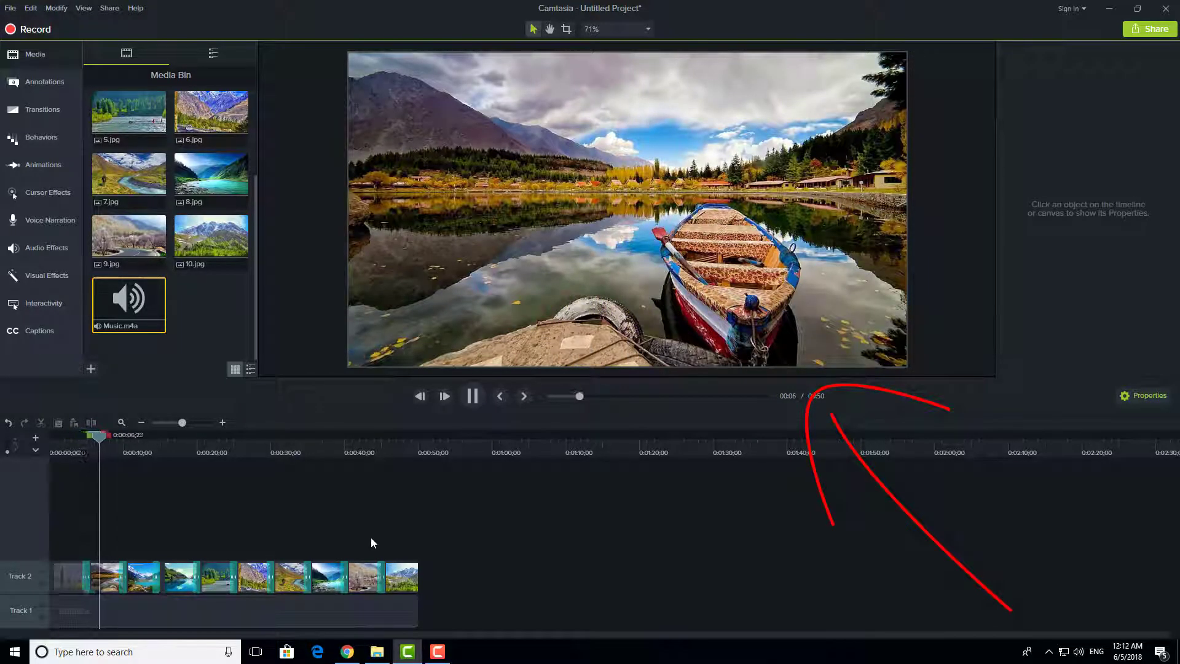
{"action": "key", "text": "space"}
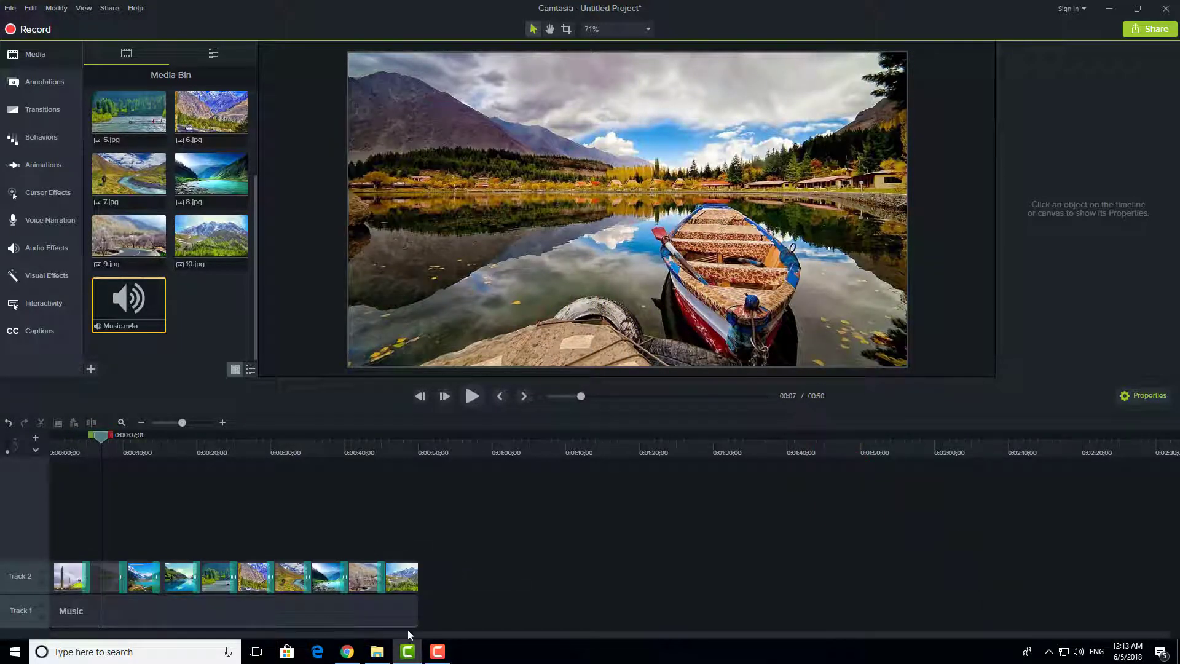
Step: Raise the music clip's volume line to the top of Track 1 and play a short section to hear it
{"action": "left_click", "coordinate": [381, 610]}
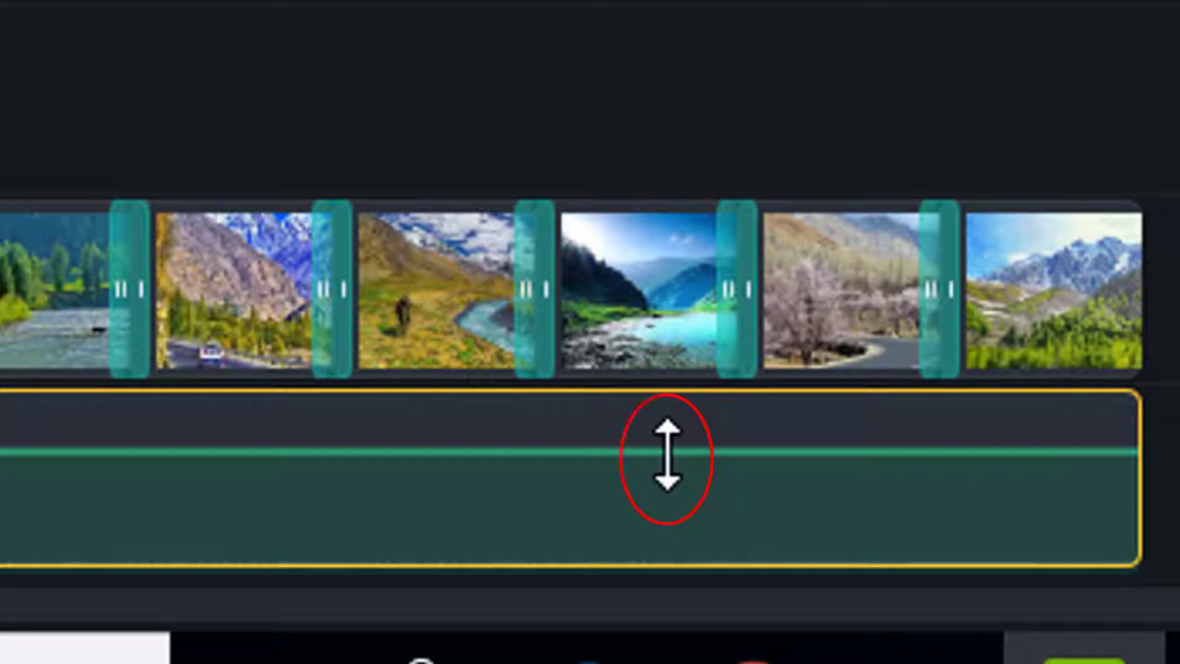
{"action": "left_click_drag", "start_coordinate": [666, 455], "coordinate": [687, 421]}
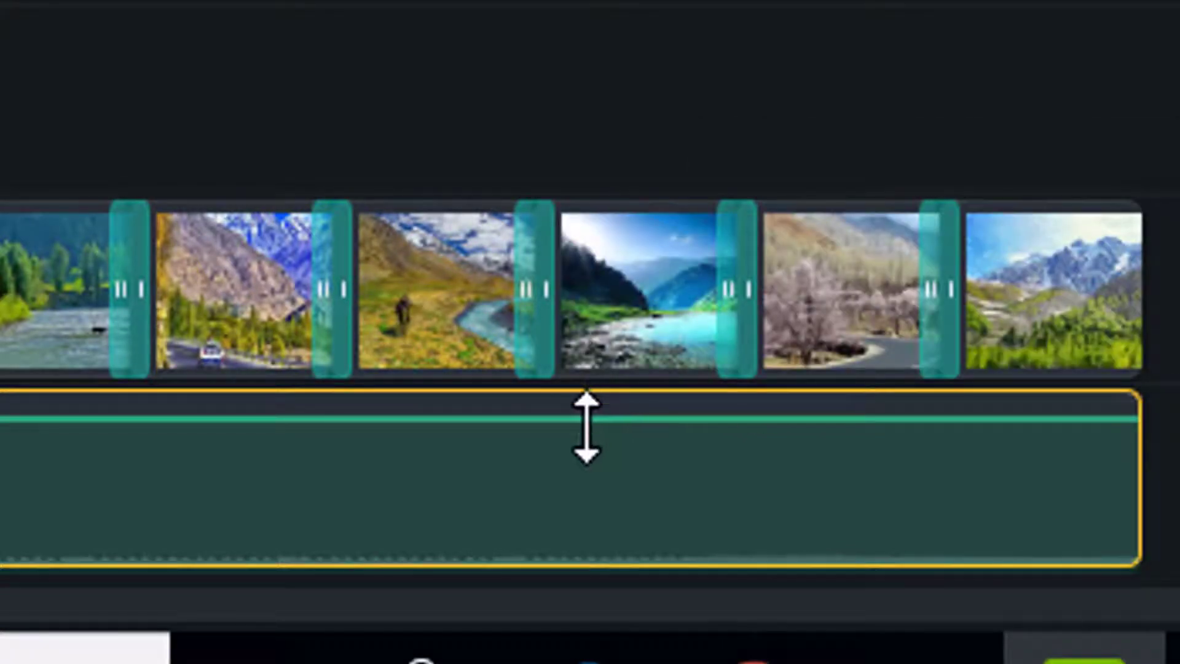
{"action": "left_click_drag", "start_coordinate": [582, 423], "coordinate": [592, 395]}
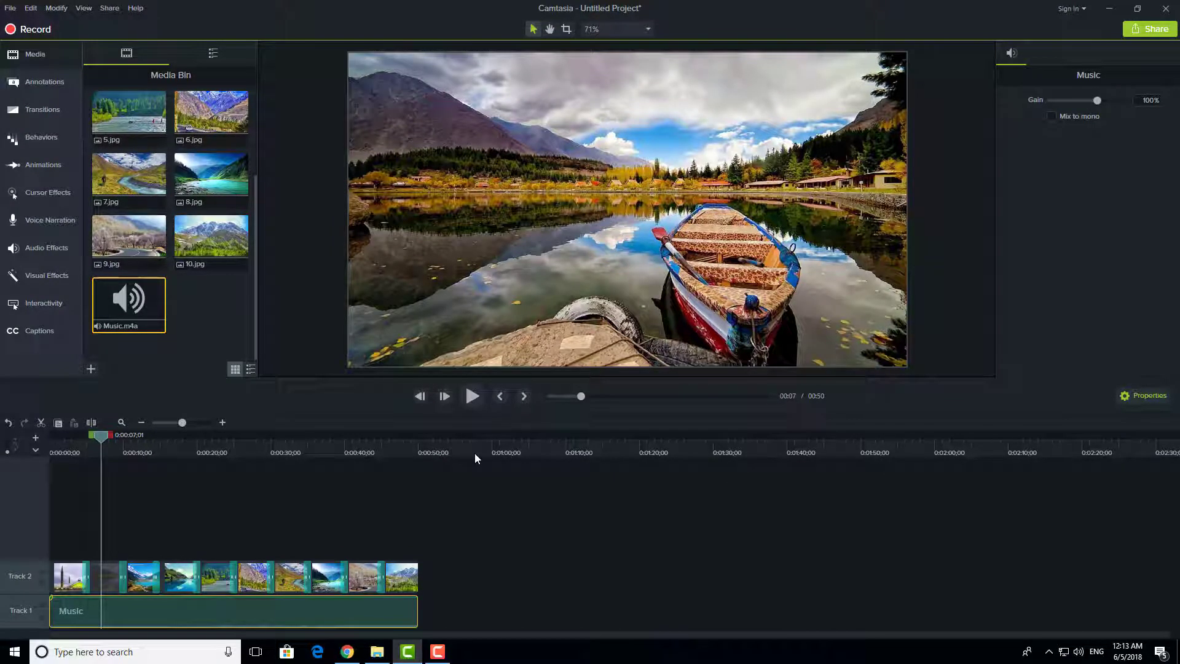
{"action": "key", "text": "space"}
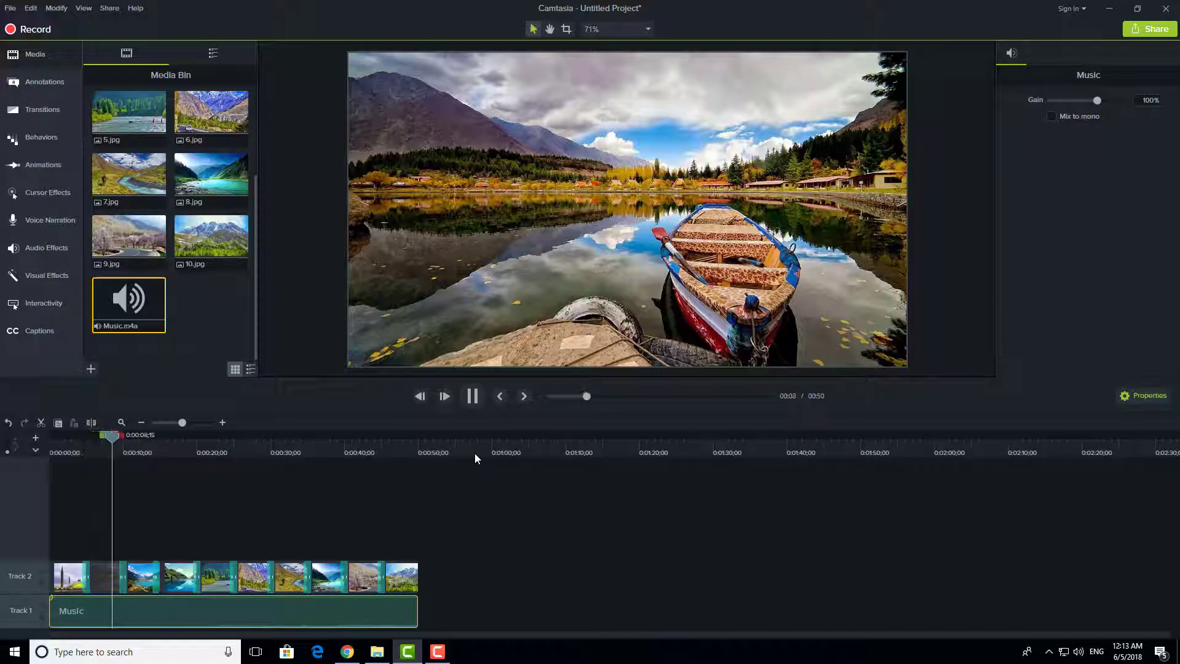
{"action": "key", "text": "space"}
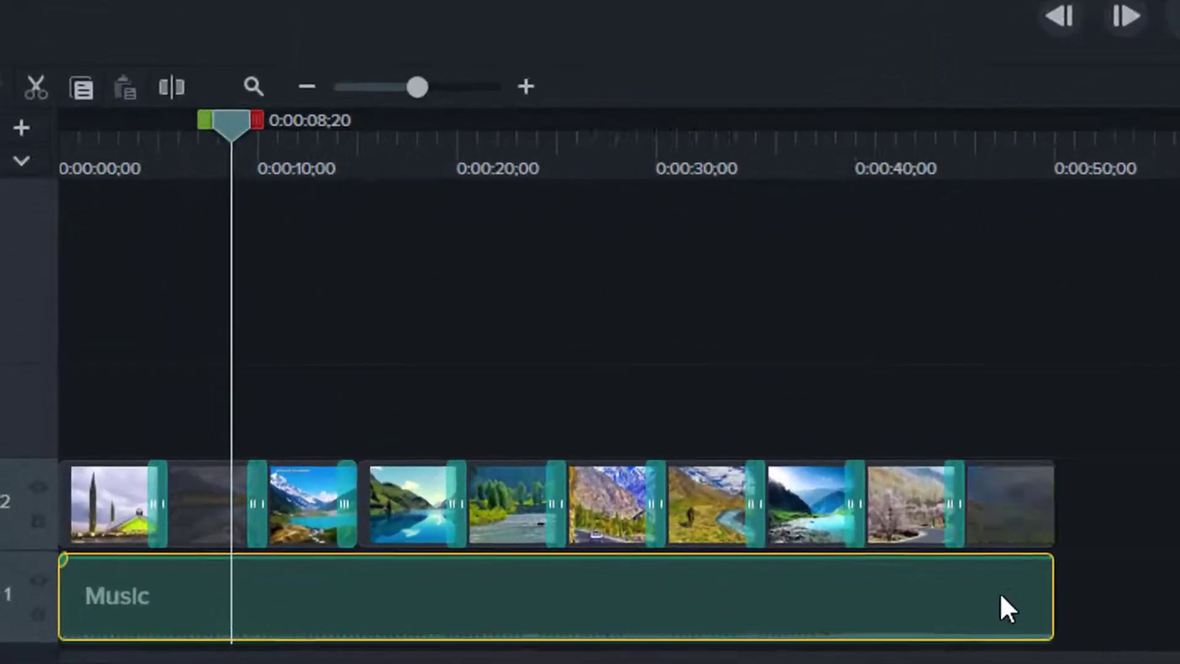
Step: Lower the music clip's volume line close to the bottom of Track 1 and play the slideshow into the third picture
{"action": "left_click_drag", "start_coordinate": [945, 559], "coordinate": [932, 617]}
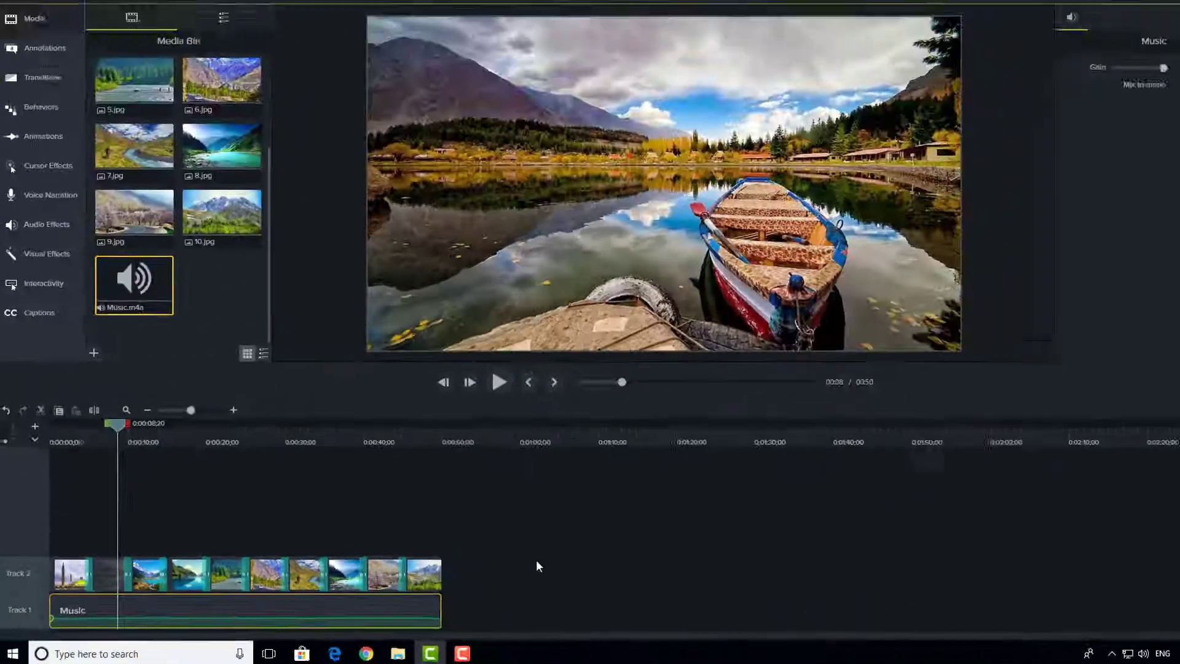
{"action": "left_click", "coordinate": [507, 565]}
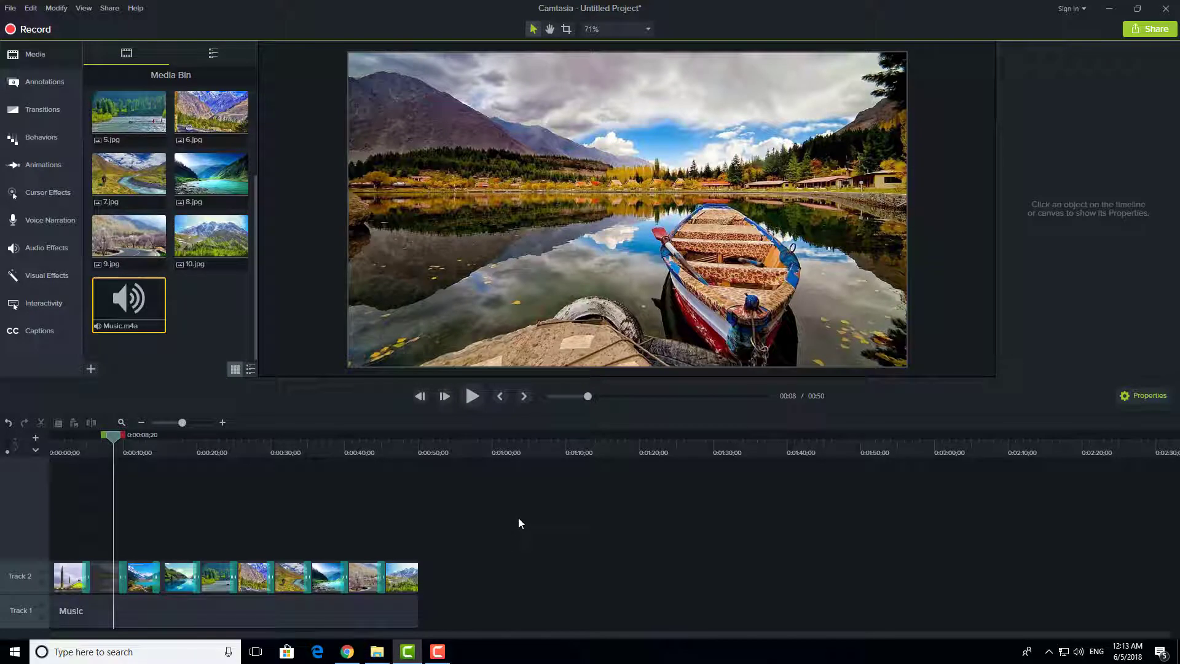
{"action": "key", "text": "space"}
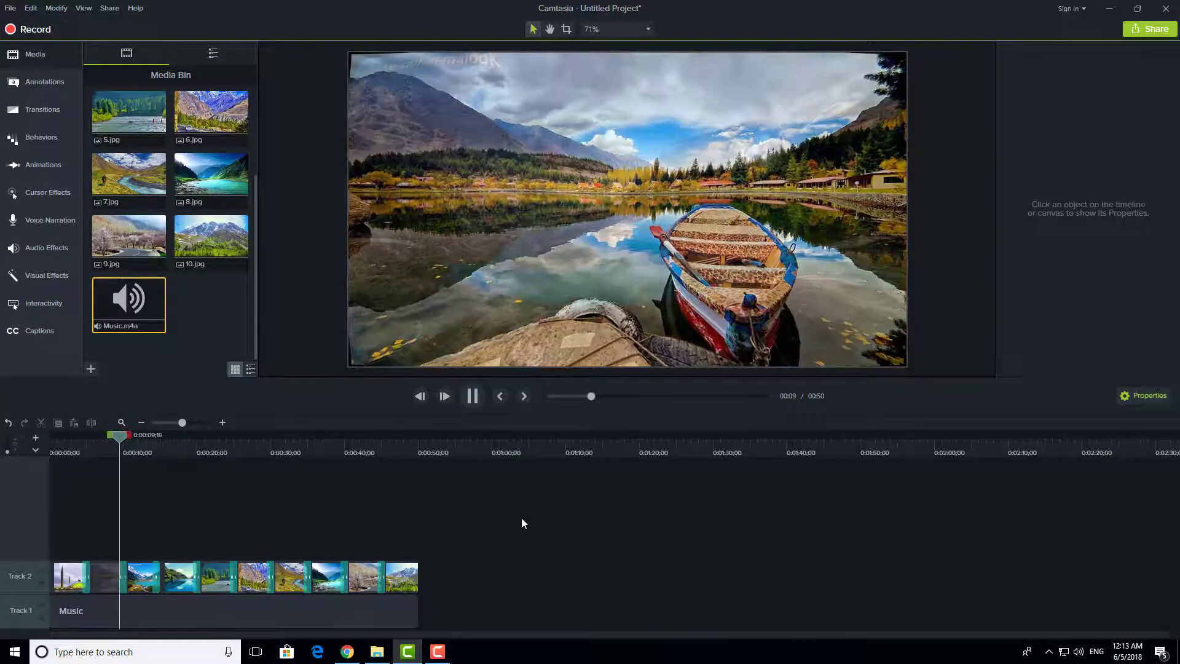
{"action": "key", "text": "space"}
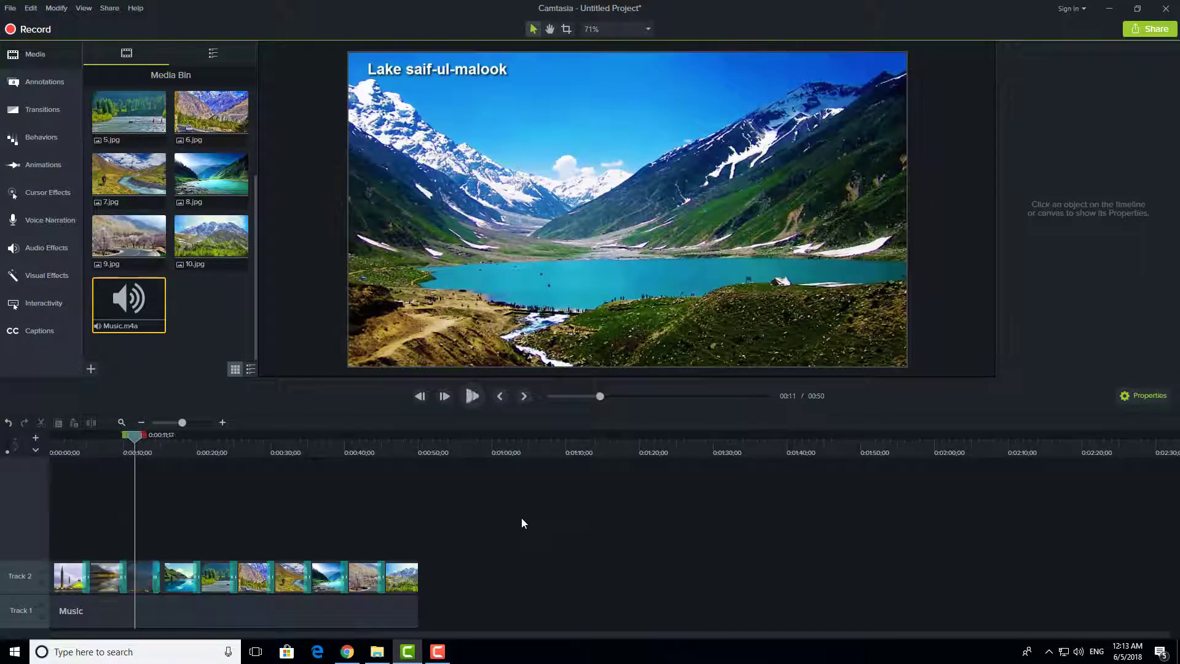
{"action": "left_click", "coordinate": [311, 608]}
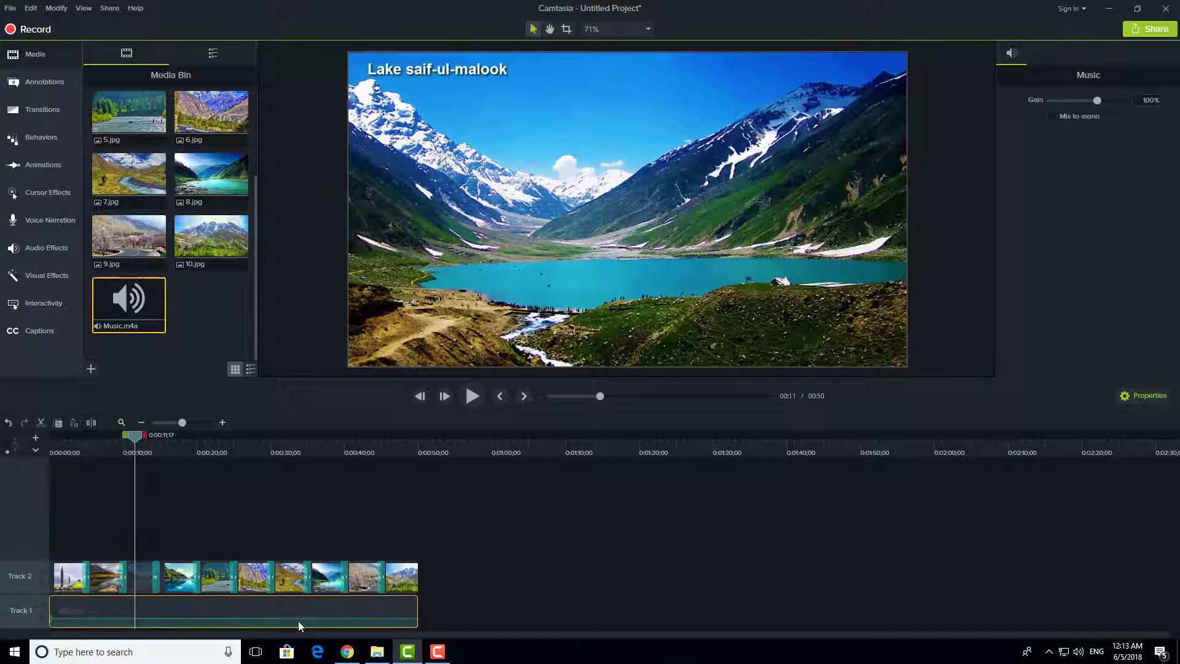
Step: Raise the music clip's volume line from near the bottom to about the middle of Track 1 and deselect the clip
{"action": "left_click_drag", "start_coordinate": [301, 618], "coordinate": [300, 612]}
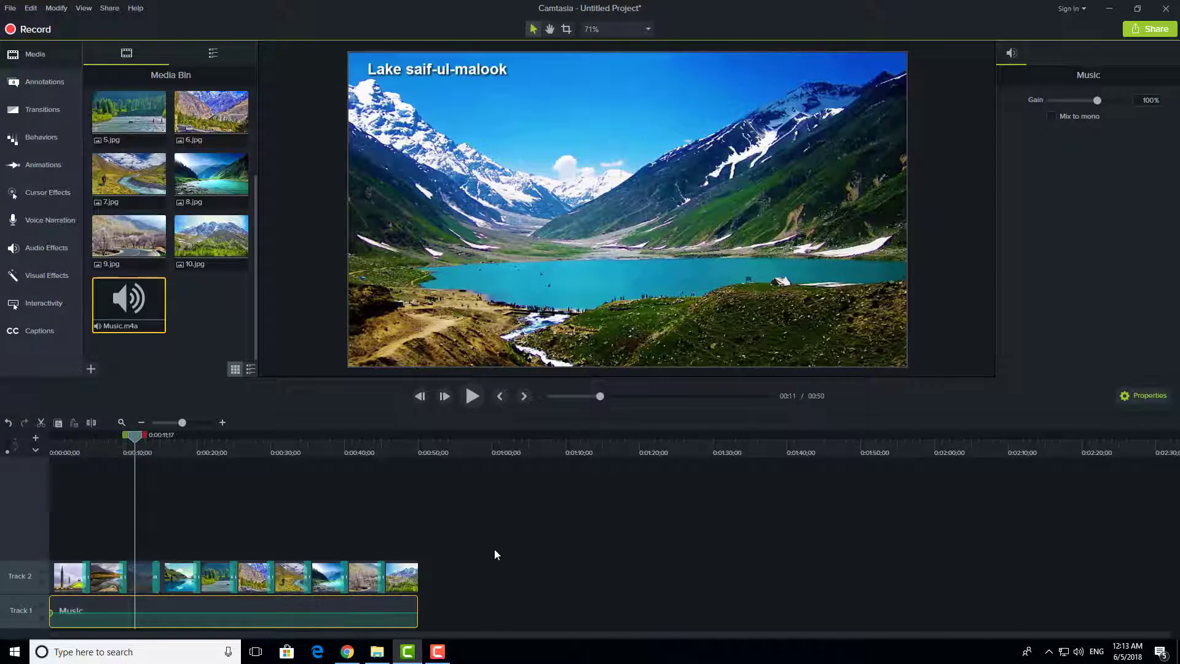
{"action": "left_click", "coordinate": [485, 535]}
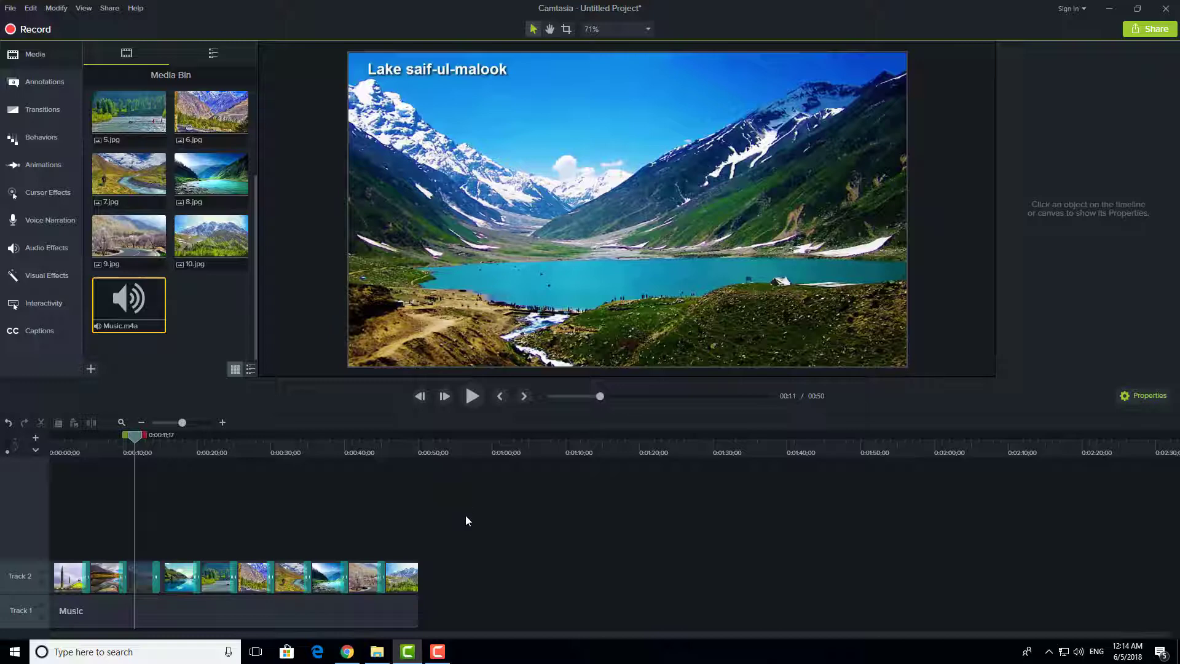
{"action": "left_click_drag", "start_coordinate": [466, 514], "coordinate": [302, 575]}
{"action": "left_click", "coordinate": [519, 517]}
{"action": "left_click", "coordinate": [401, 611]}
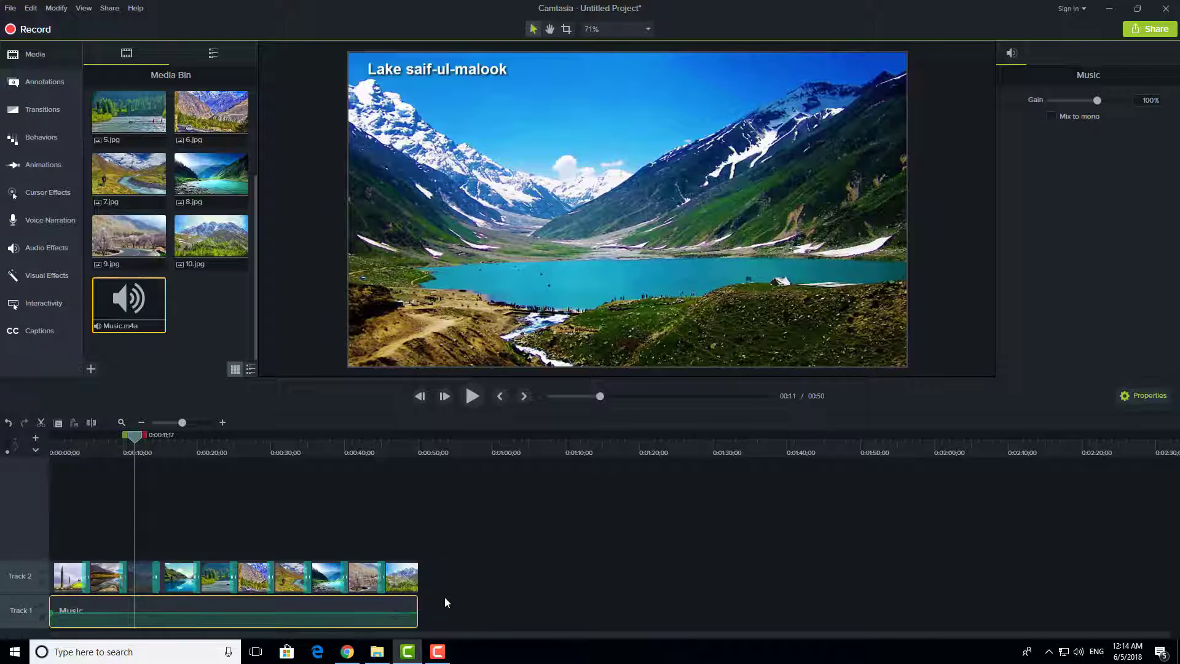
{"action": "left_click", "coordinate": [460, 566]}
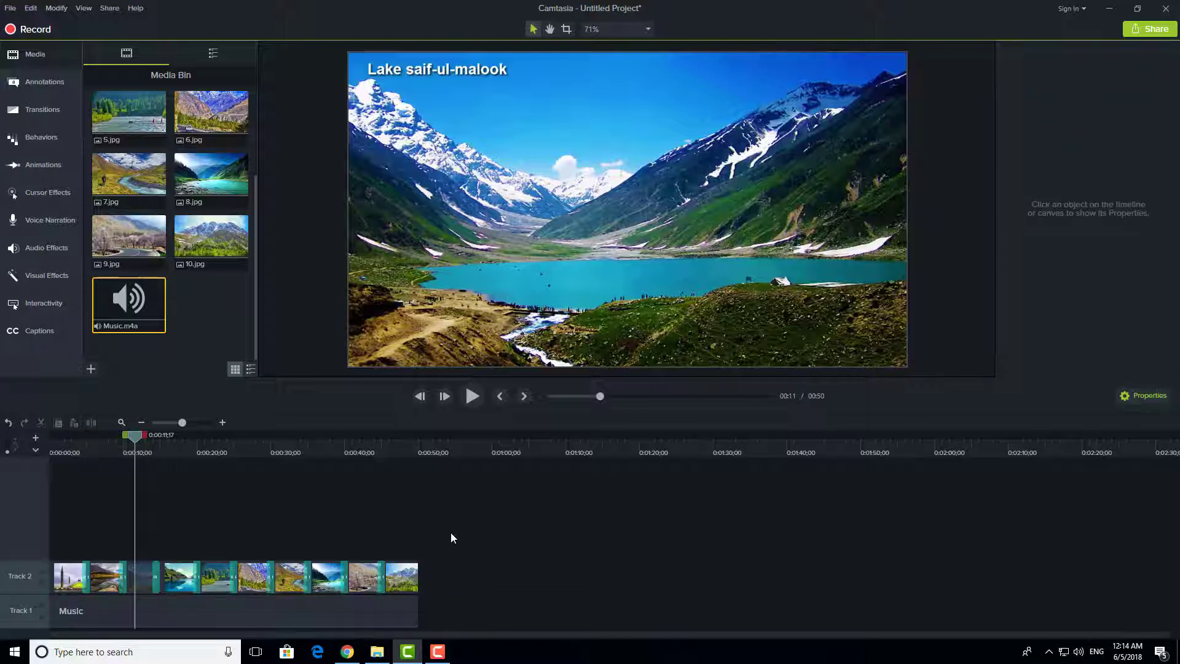
Step: Move all ten pictures and the music clip up by one track, leaving Track 1 empty
{"action": "left_click_drag", "start_coordinate": [460, 529], "coordinate": [63, 610]}
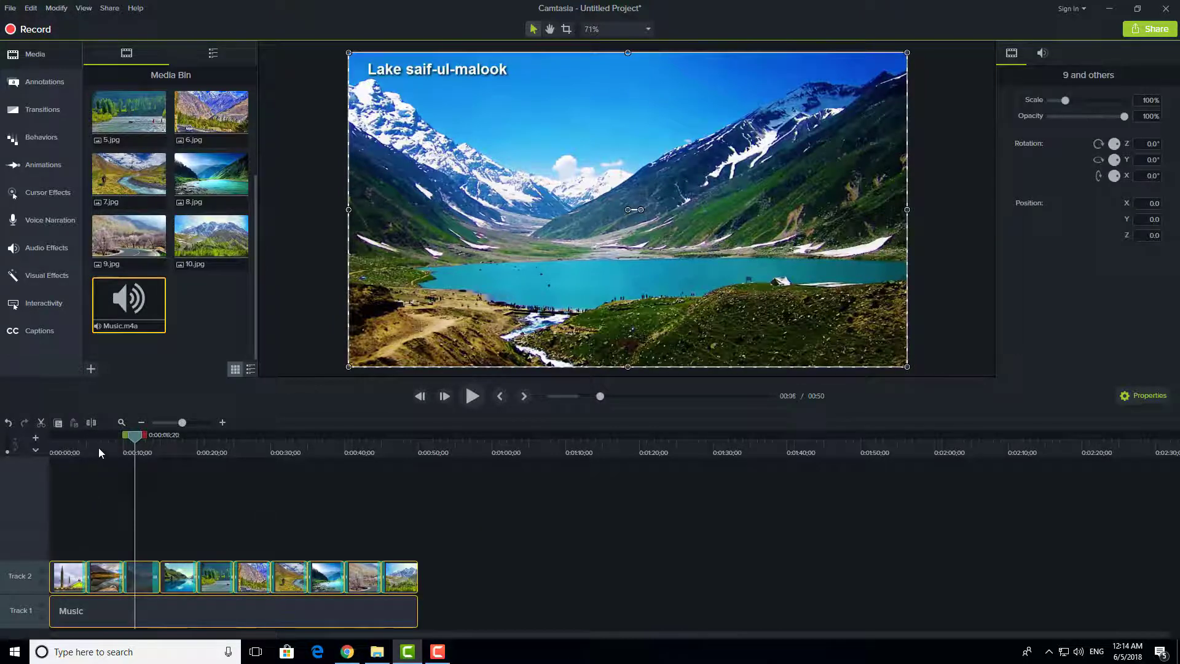
{"action": "left_click_drag", "start_coordinate": [98, 447], "coordinate": [1, 448]}
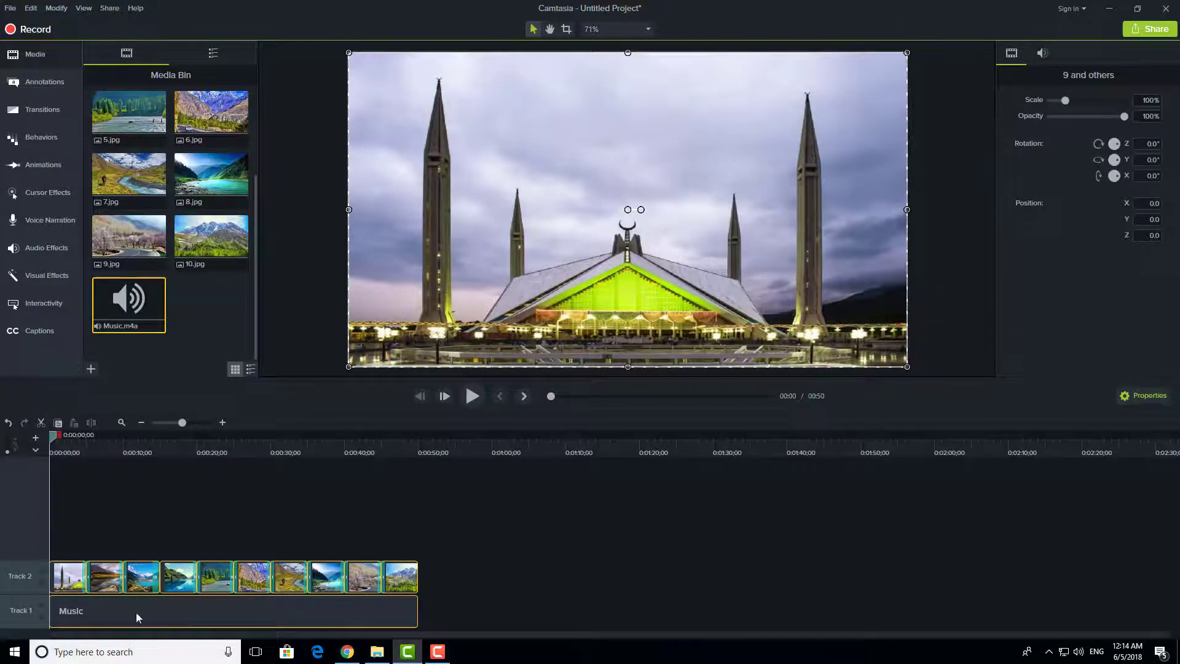
{"action": "left_click", "coordinate": [257, 609]}
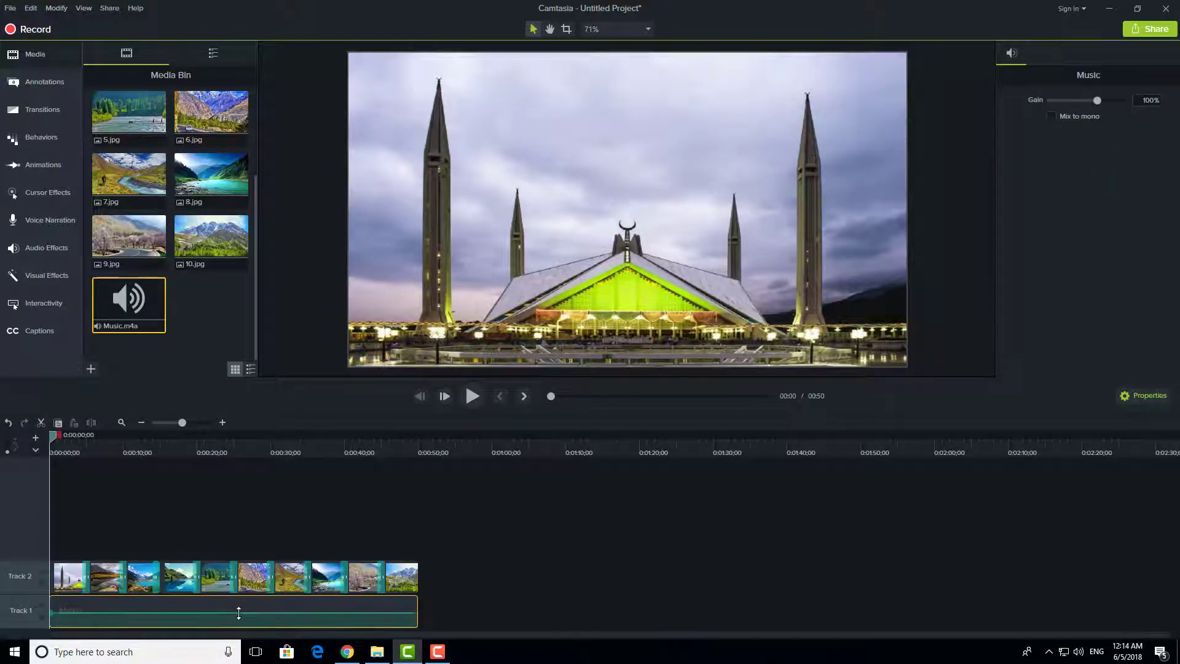
{"action": "left_click_drag", "start_coordinate": [471, 525], "coordinate": [102, 569]}
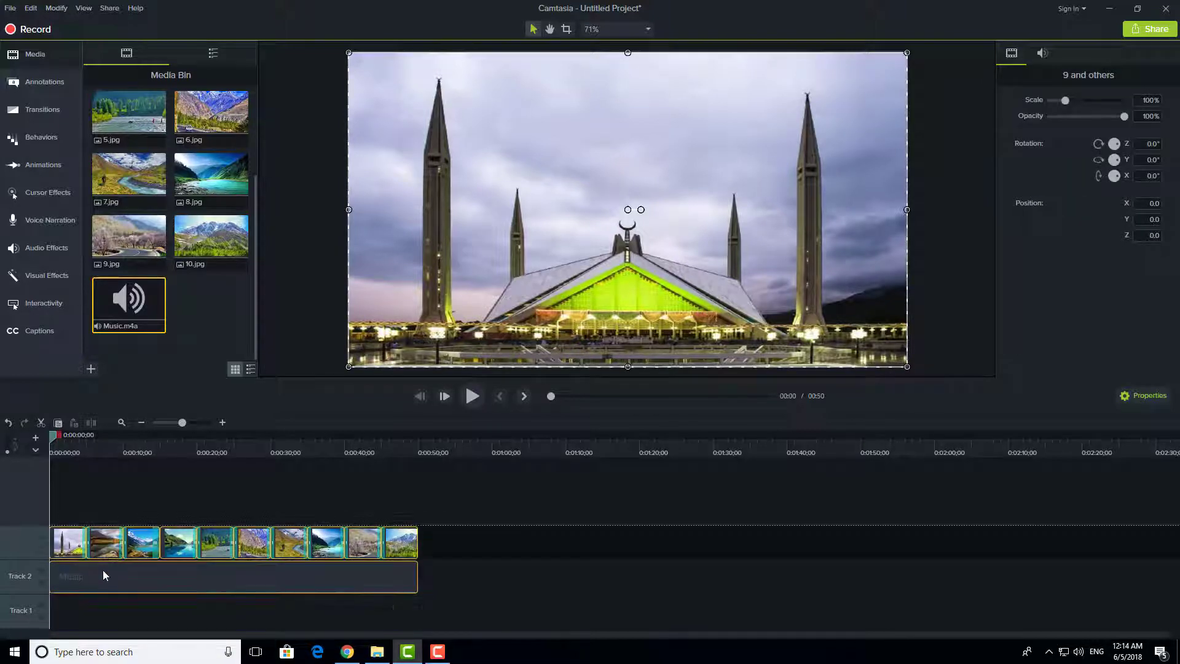
{"action": "left_click", "coordinate": [522, 514]}
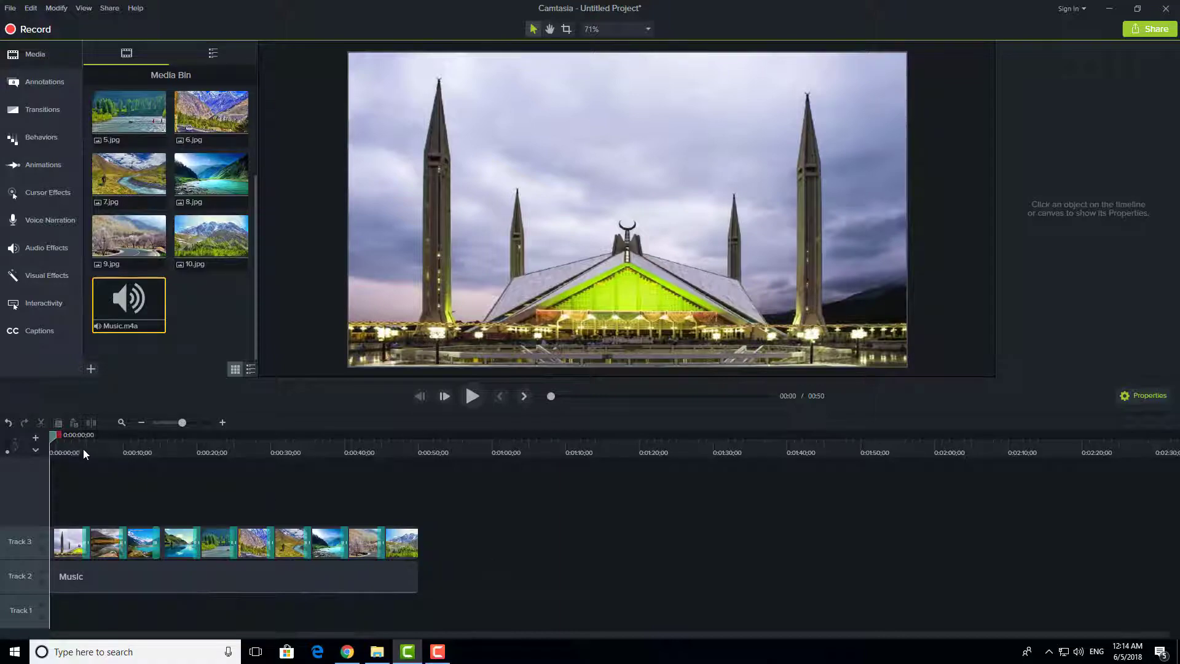
Step: Add a Zoom-n-Pan animation at 0:00:01;28 in the first picture, zooming to 154% with the frame moved onto the mosque's centre
{"action": "left_click", "coordinate": [63, 448]}
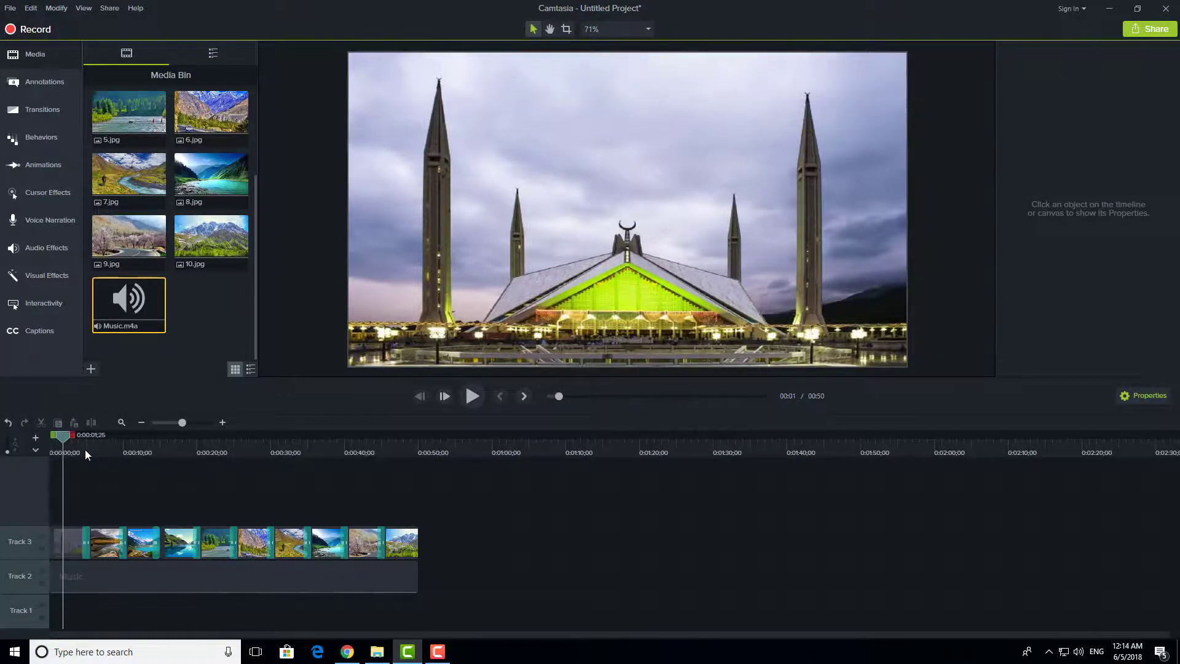
{"action": "left_click_drag", "start_coordinate": [86, 453], "coordinate": [1, 522]}
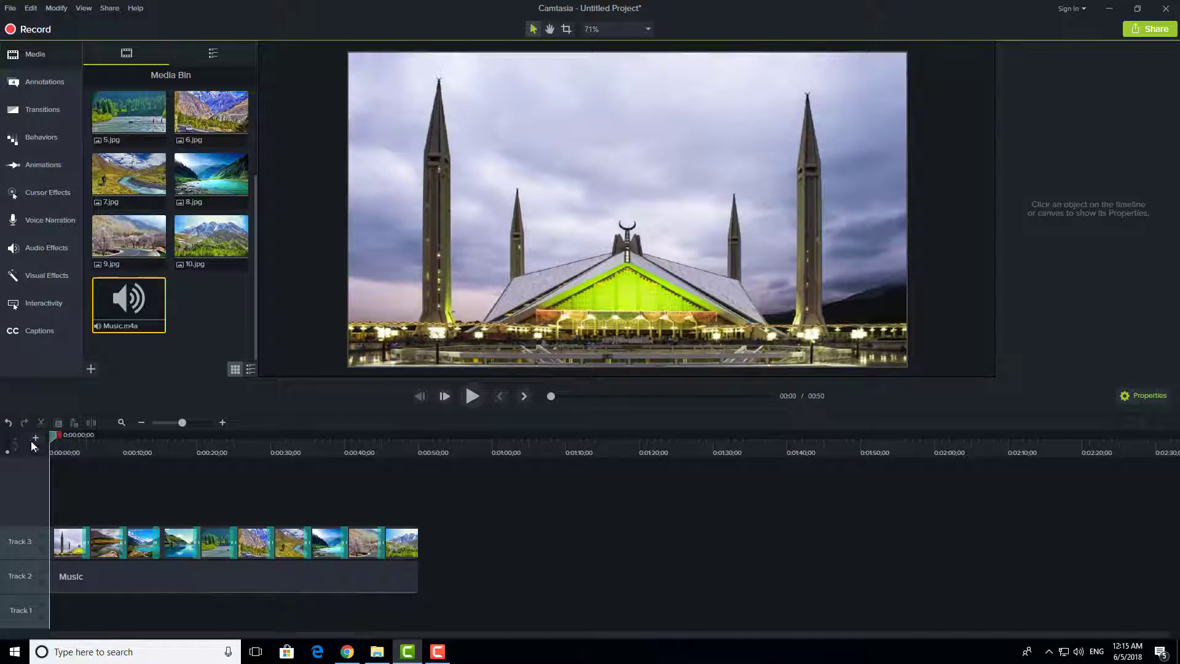
{"action": "left_click_drag", "start_coordinate": [53, 439], "coordinate": [60, 440]}
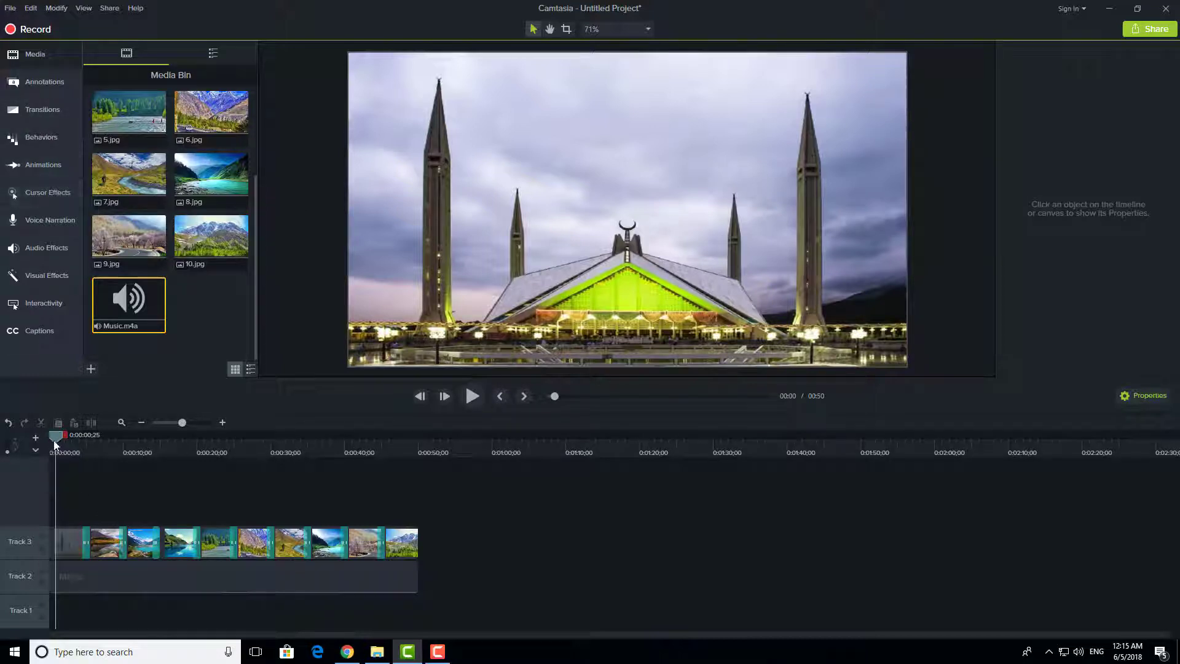
{"action": "left_click_drag", "start_coordinate": [54, 441], "coordinate": [63, 442]}
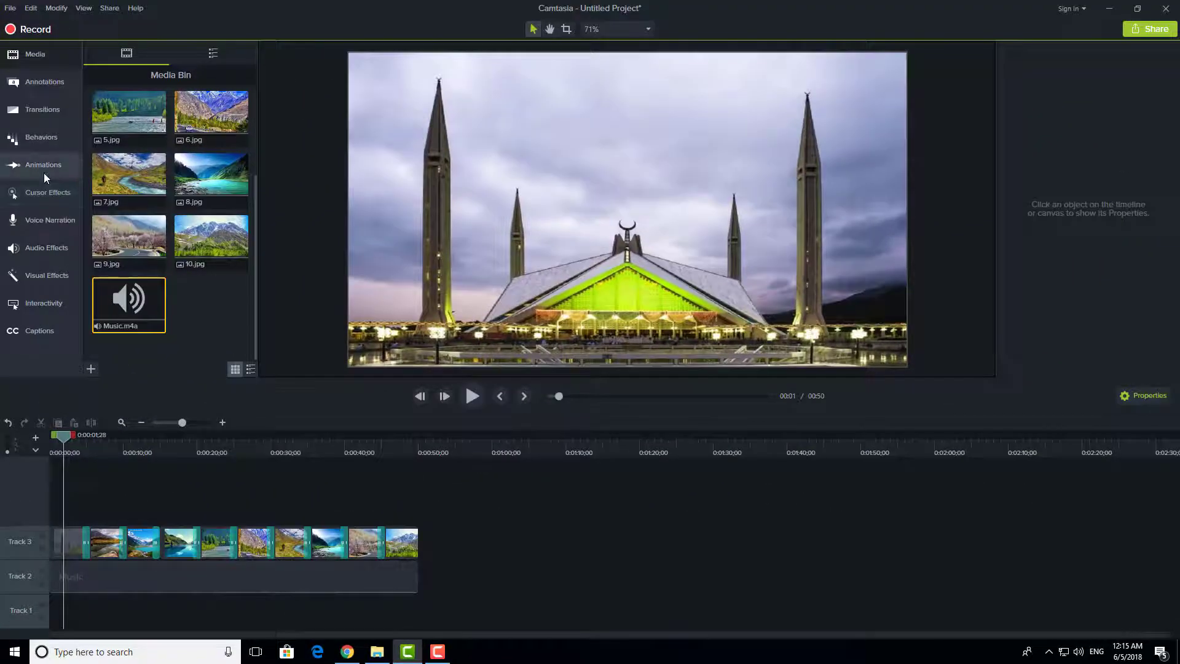
{"action": "left_click", "coordinate": [44, 174]}
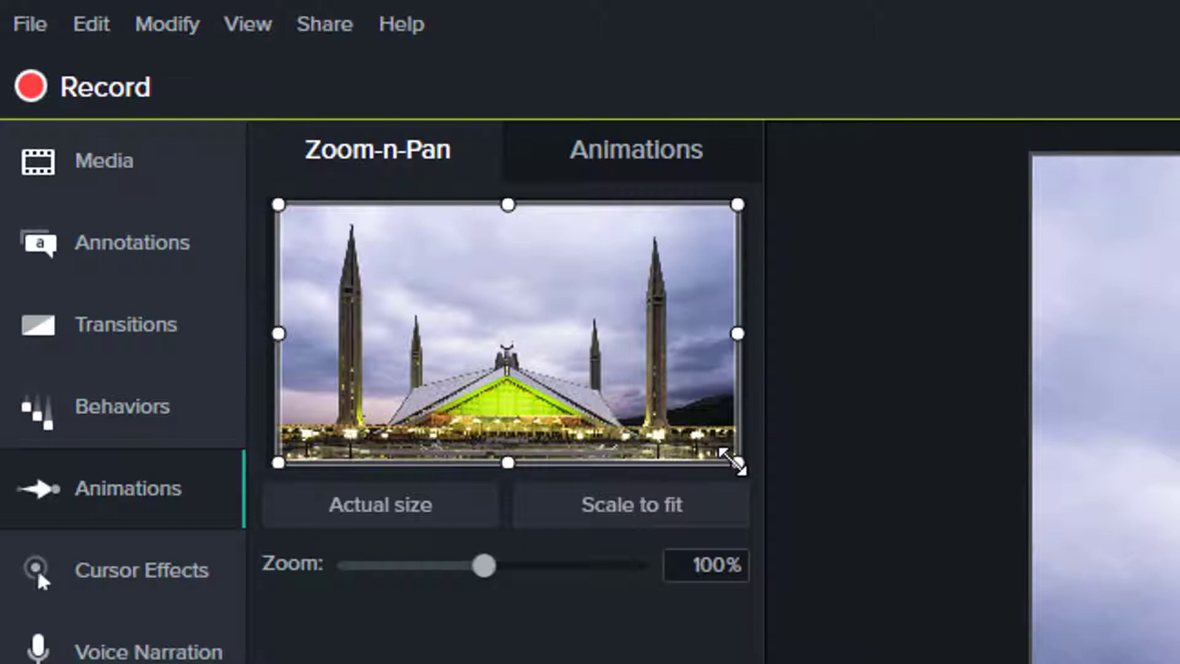
{"action": "left_click_drag", "start_coordinate": [730, 458], "coordinate": [544, 356]}
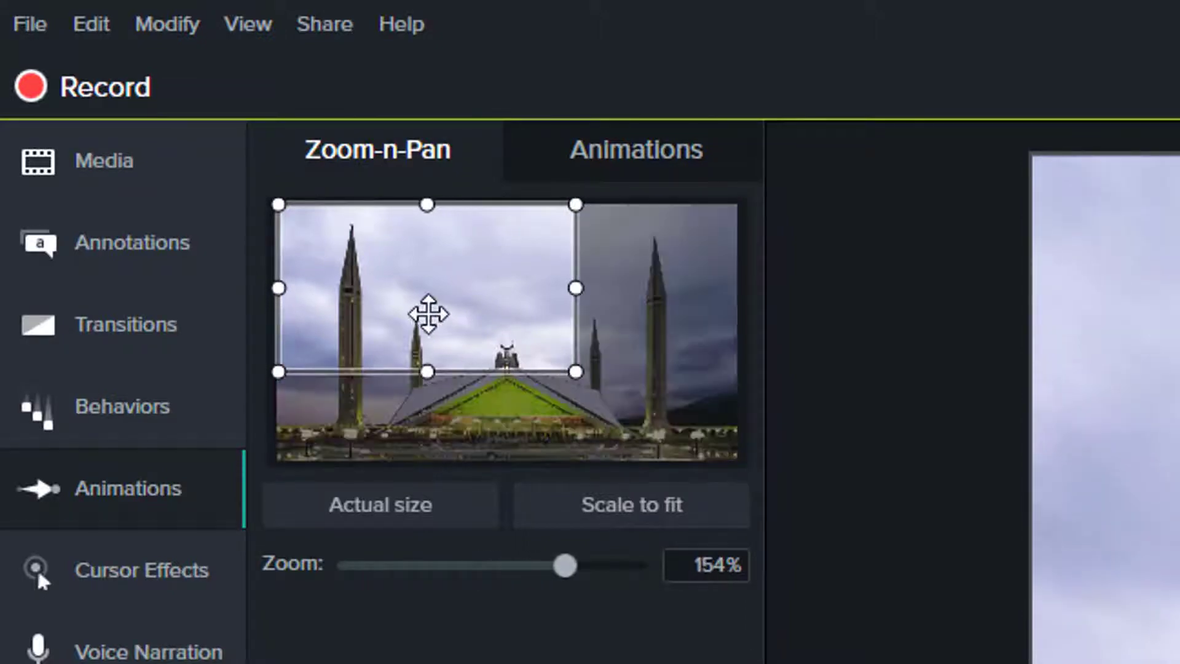
{"action": "left_click_drag", "start_coordinate": [427, 314], "coordinate": [505, 395]}
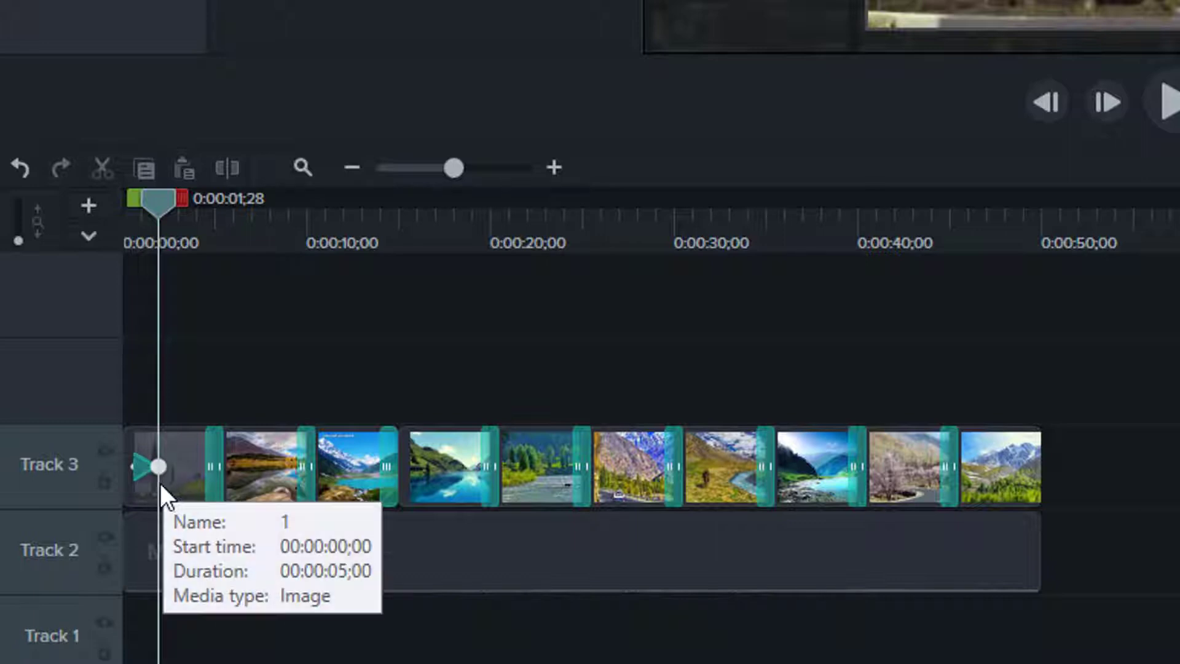
Step: Extend the first picture's zoom animation to end at 0:00:03;08 and play the slideshow from the beginning into the second picture
{"action": "left_click_drag", "start_coordinate": [159, 472], "coordinate": [184, 472]}
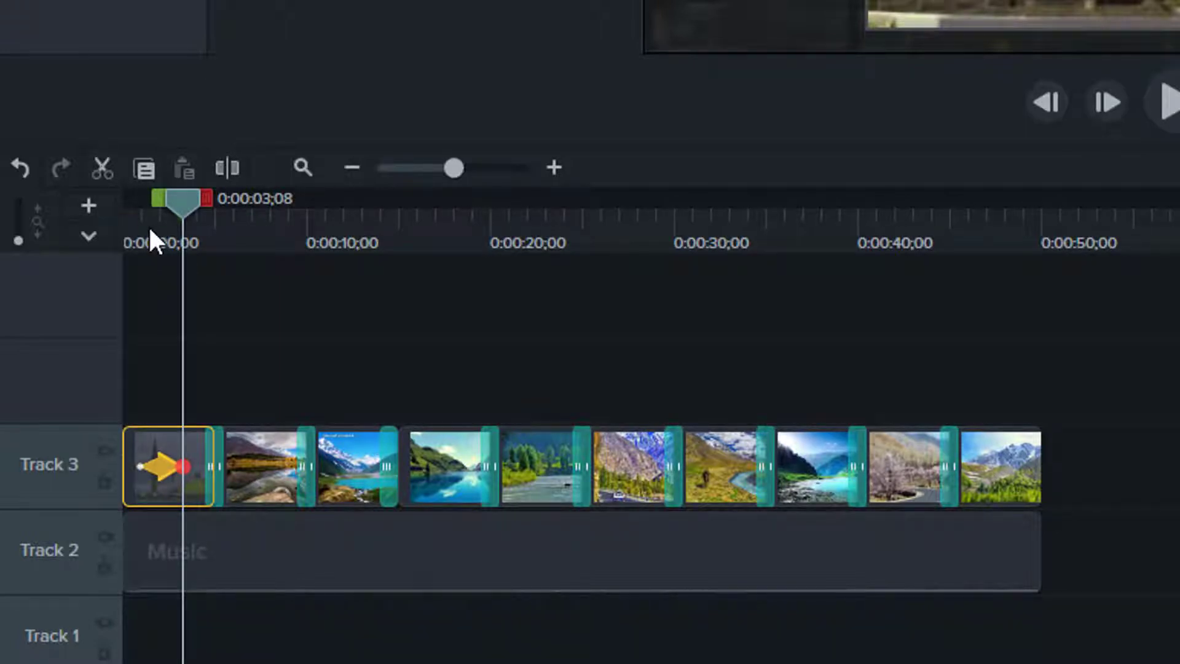
{"action": "left_click_drag", "start_coordinate": [150, 234], "coordinate": [1, 268]}
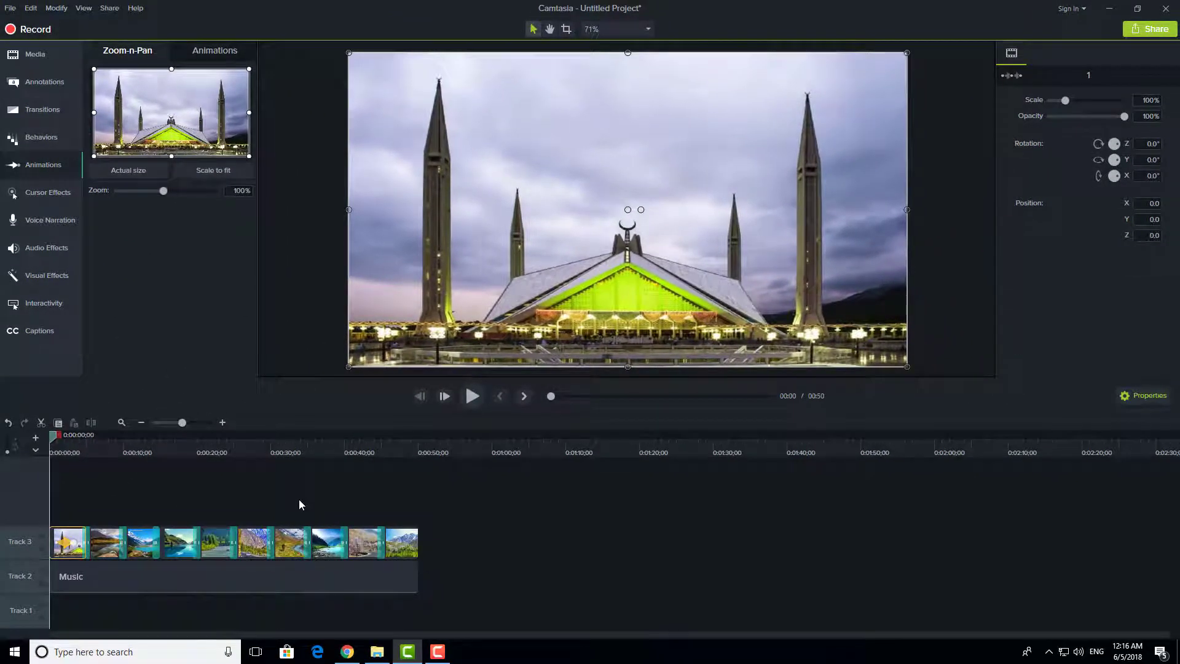
{"action": "left_click", "coordinate": [299, 499]}
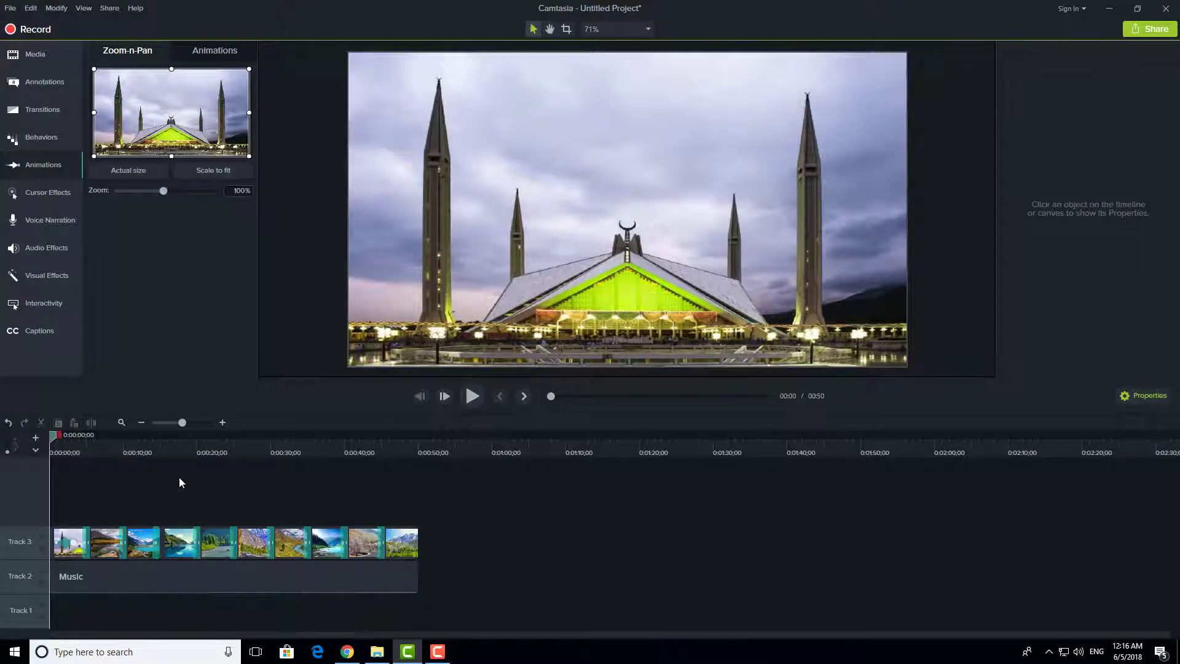
{"action": "key", "text": "space"}
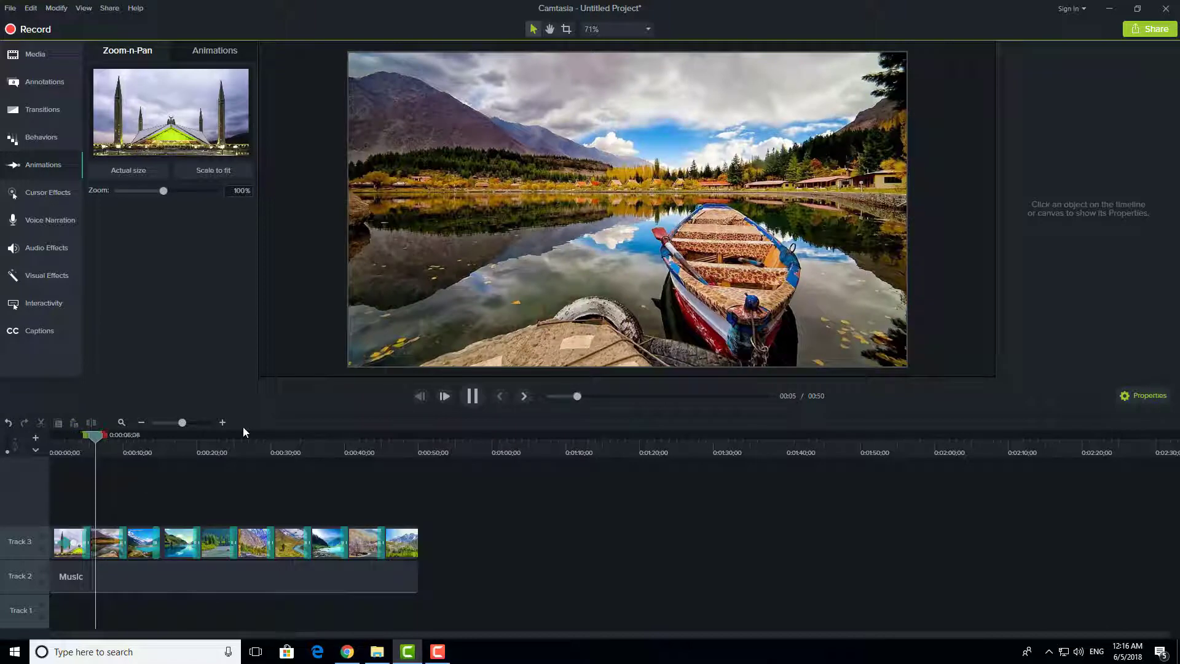
{"action": "key", "text": "space"}
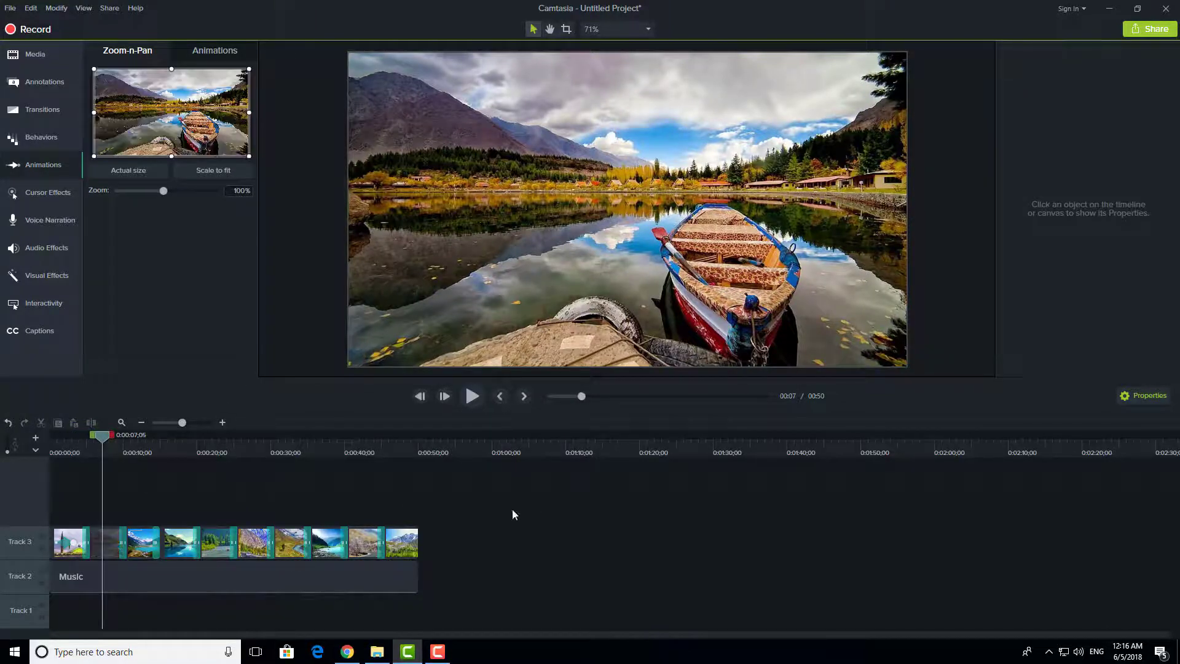
{"action": "left_click_drag", "start_coordinate": [73, 451], "coordinate": [23, 456]}
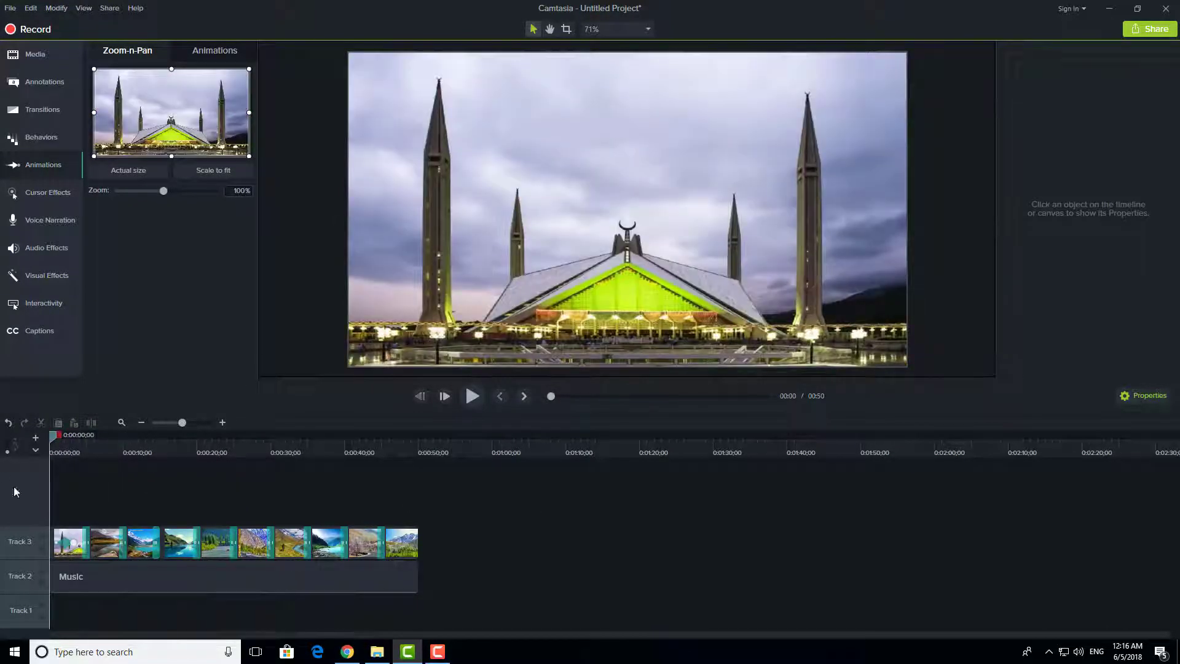
{"action": "left_click_drag", "start_coordinate": [516, 478], "coordinate": [81, 628]}
{"action": "left_click", "coordinate": [543, 512]}
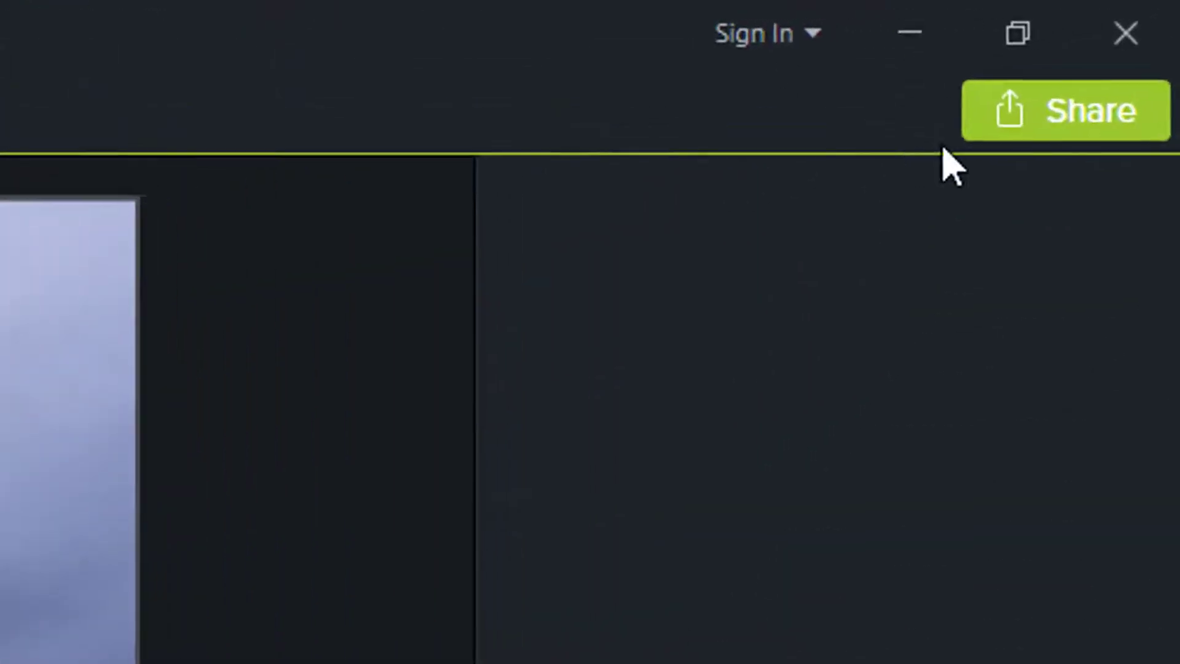
Step: Start producing the video as a local file, dismiss the registration notice, and choose the MP4 only (up to 1080p) preset
{"action": "left_click", "coordinate": [1069, 116]}
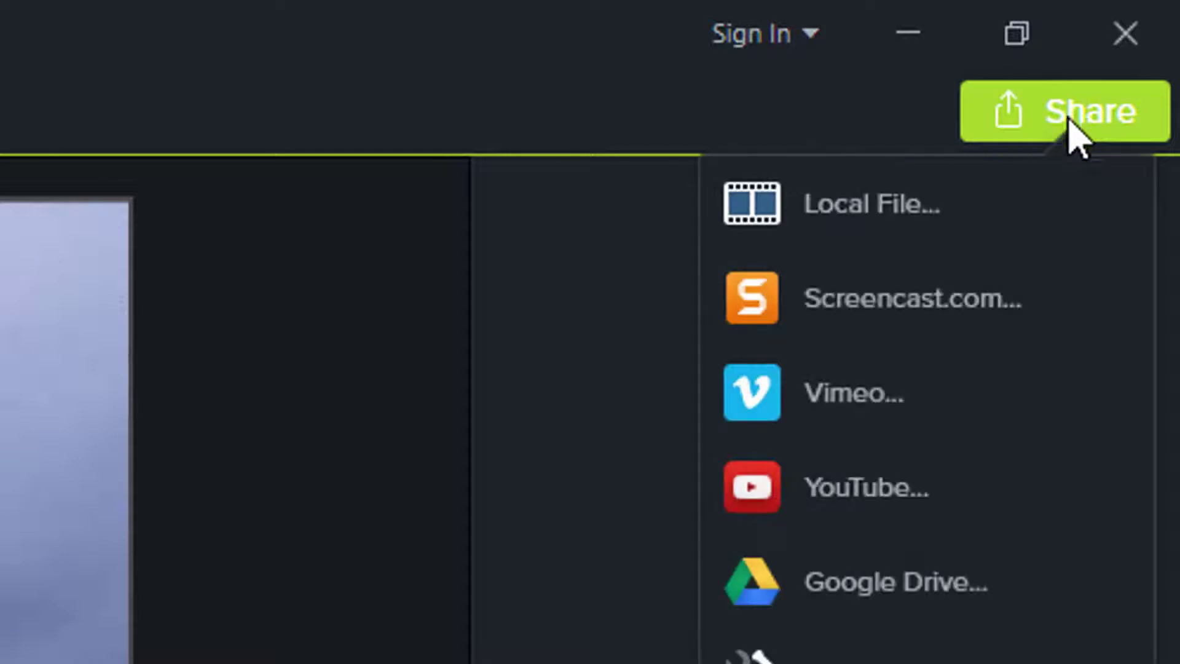
{"action": "left_click", "coordinate": [917, 212]}
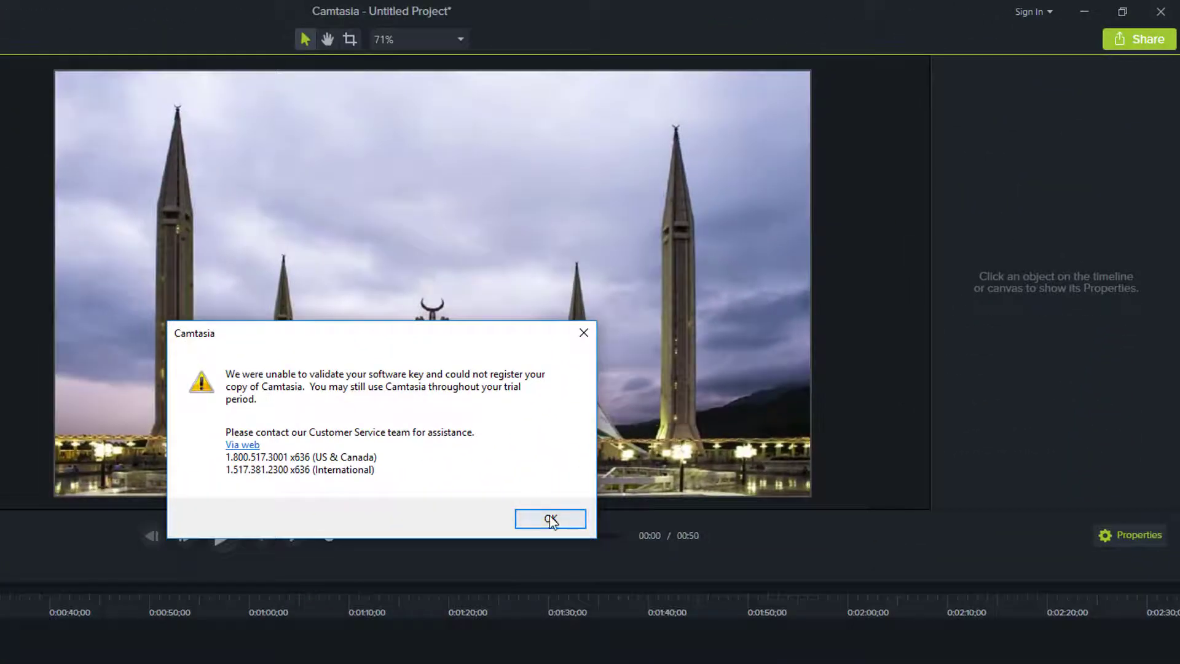
{"action": "left_click", "coordinate": [552, 520]}
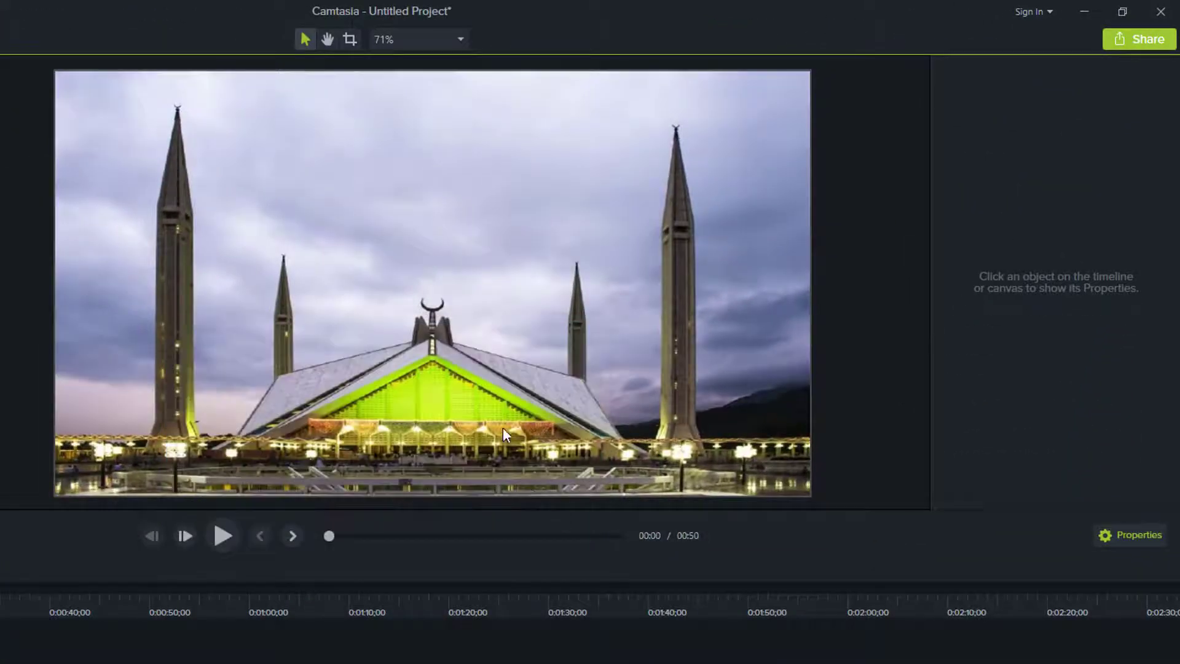
{"action": "left_click_drag", "start_coordinate": [449, 196], "coordinate": [545, 154]}
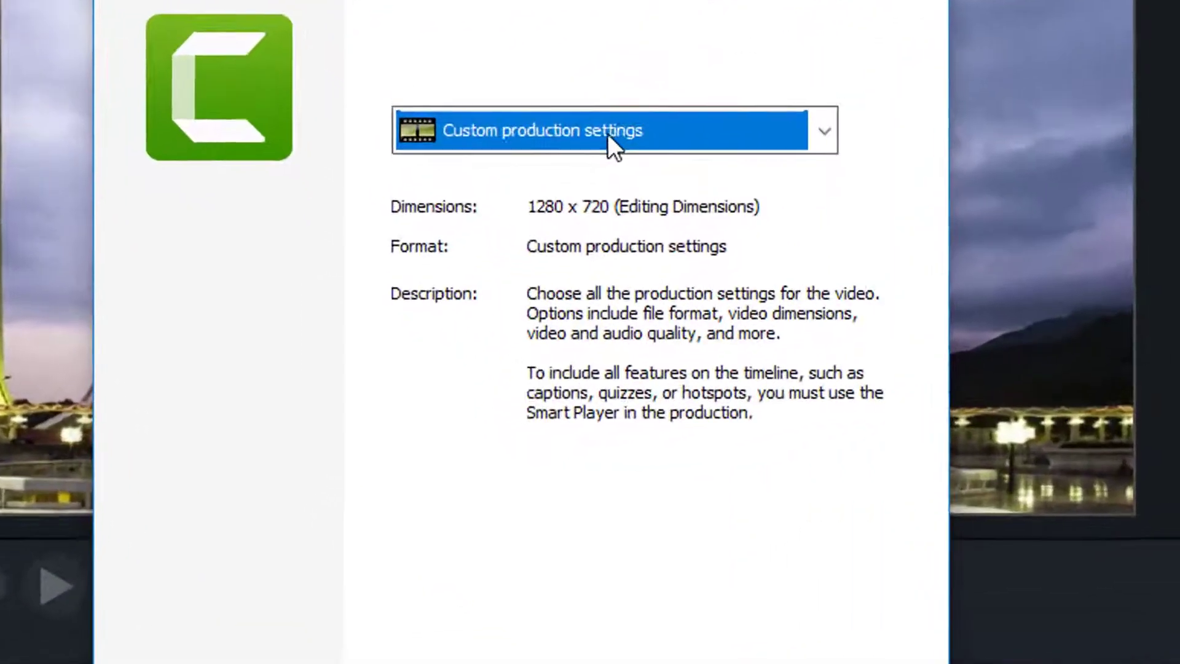
{"action": "left_click", "coordinate": [608, 134]}
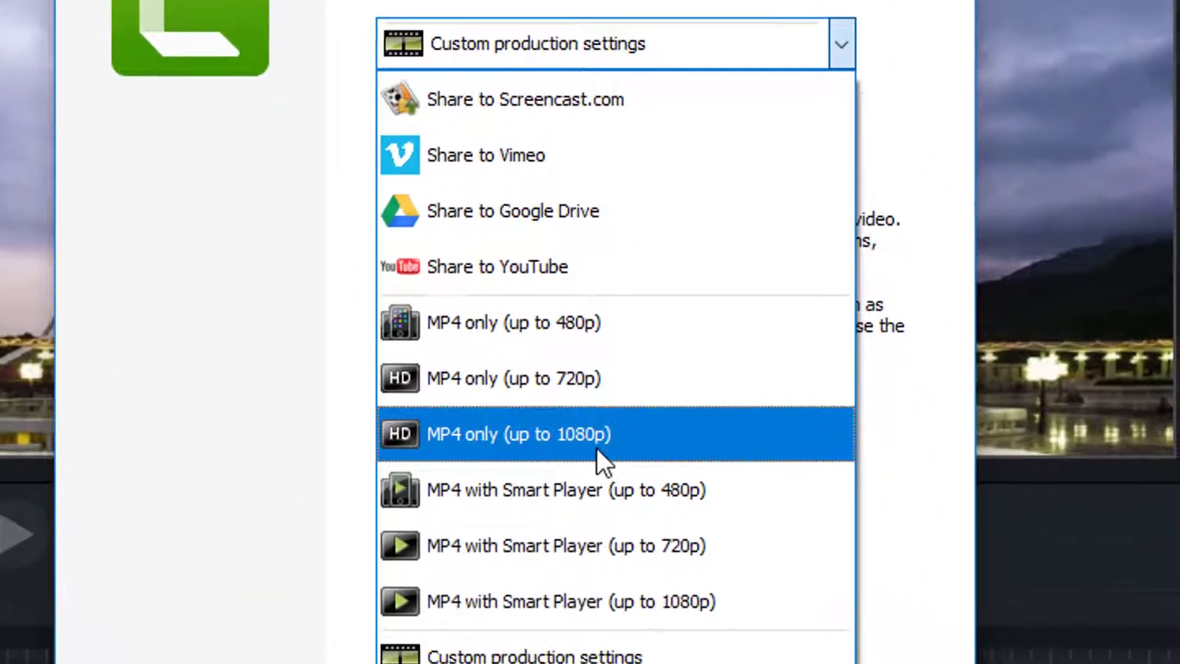
{"action": "left_click", "coordinate": [605, 511]}
{"action": "left_click", "coordinate": [693, 511]}
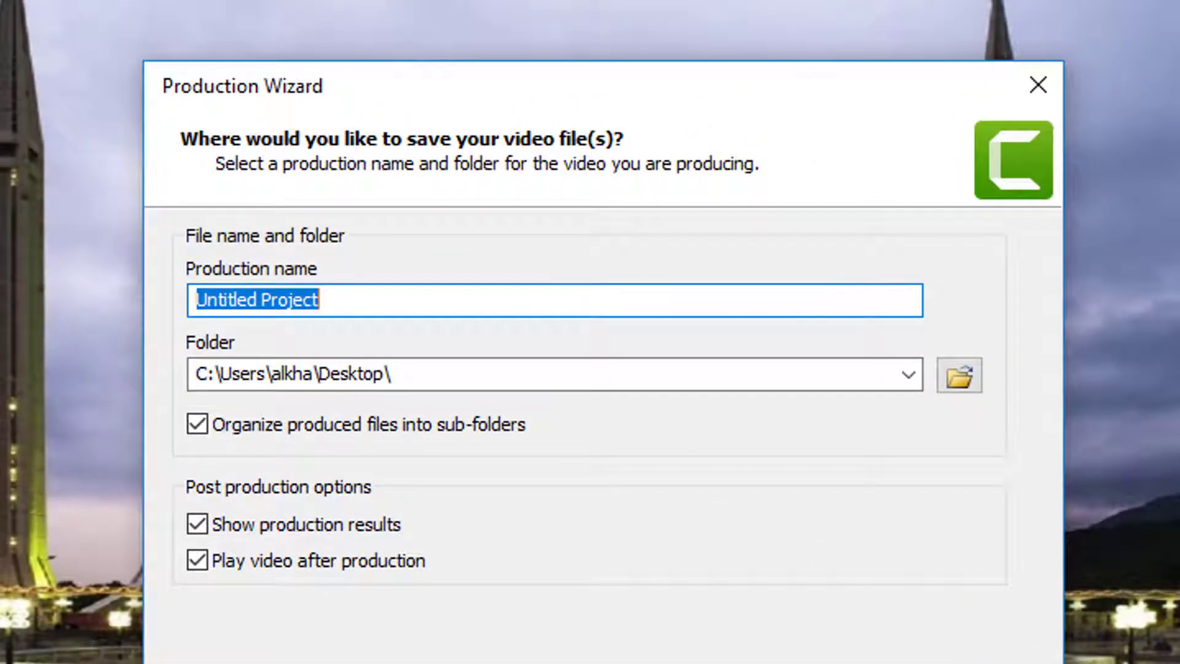
Step: Set the production name to Test and start rendering the video to the Desktop folder
{"action": "type", "text": "S"}
{"action": "key", "text": "BackSpace"}
{"action": "type", "text": "t"}
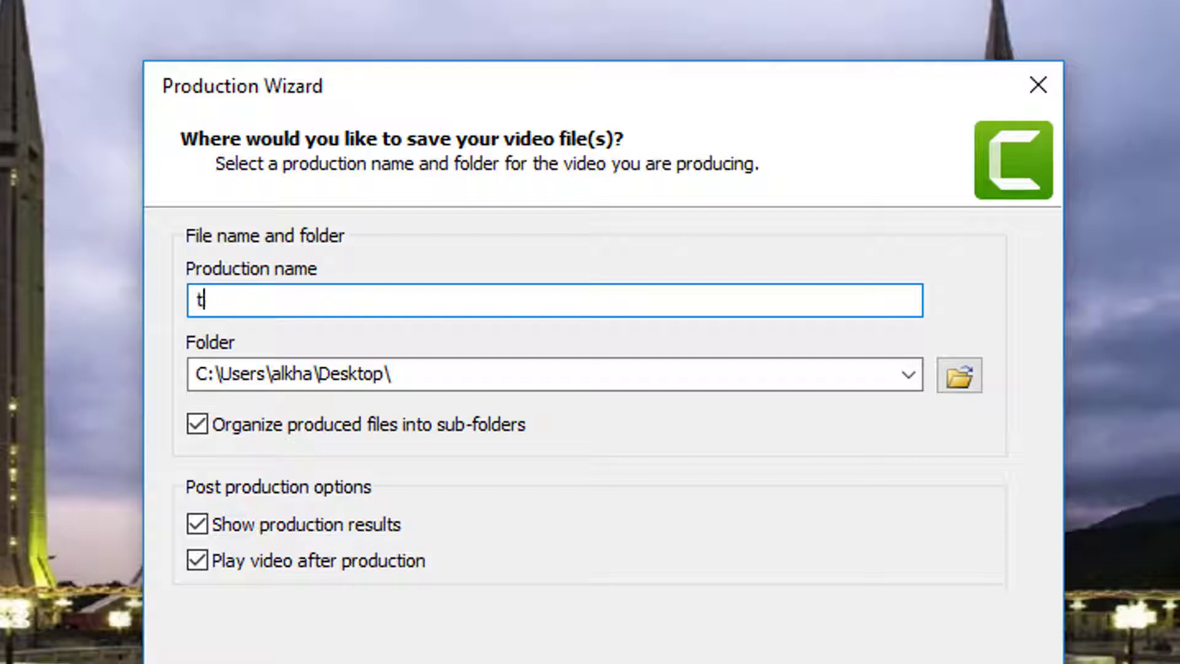
{"action": "key", "text": "BackSpace"}
{"action": "type", "text": "Test"}
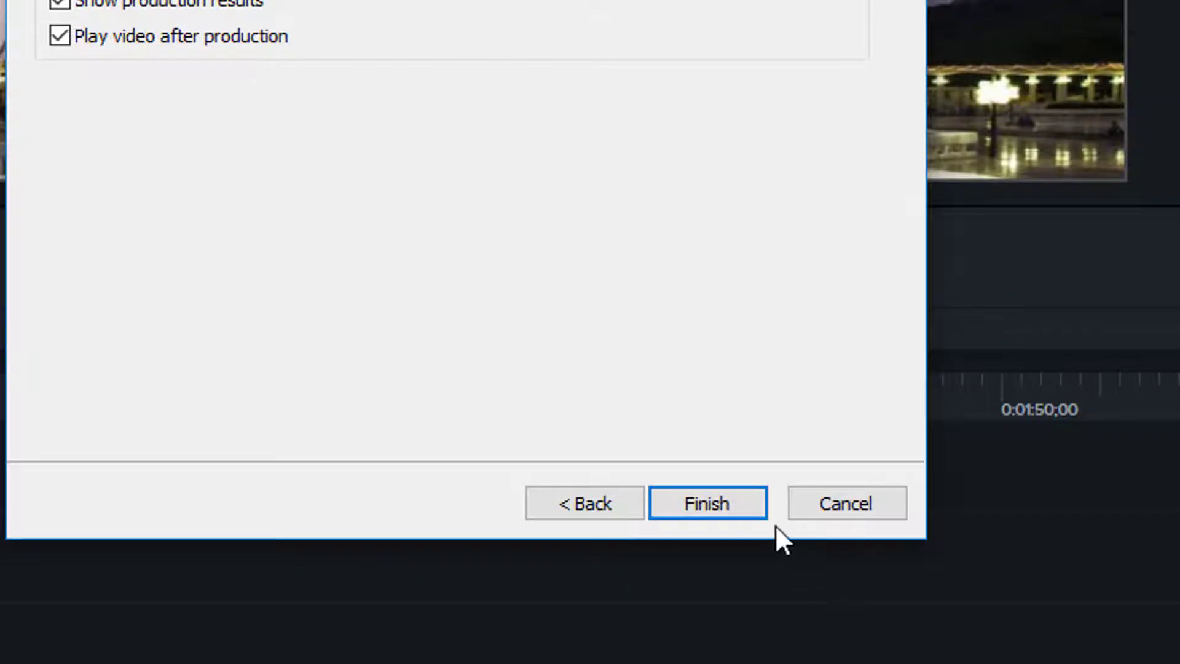
{"action": "left_click", "coordinate": [762, 507]}
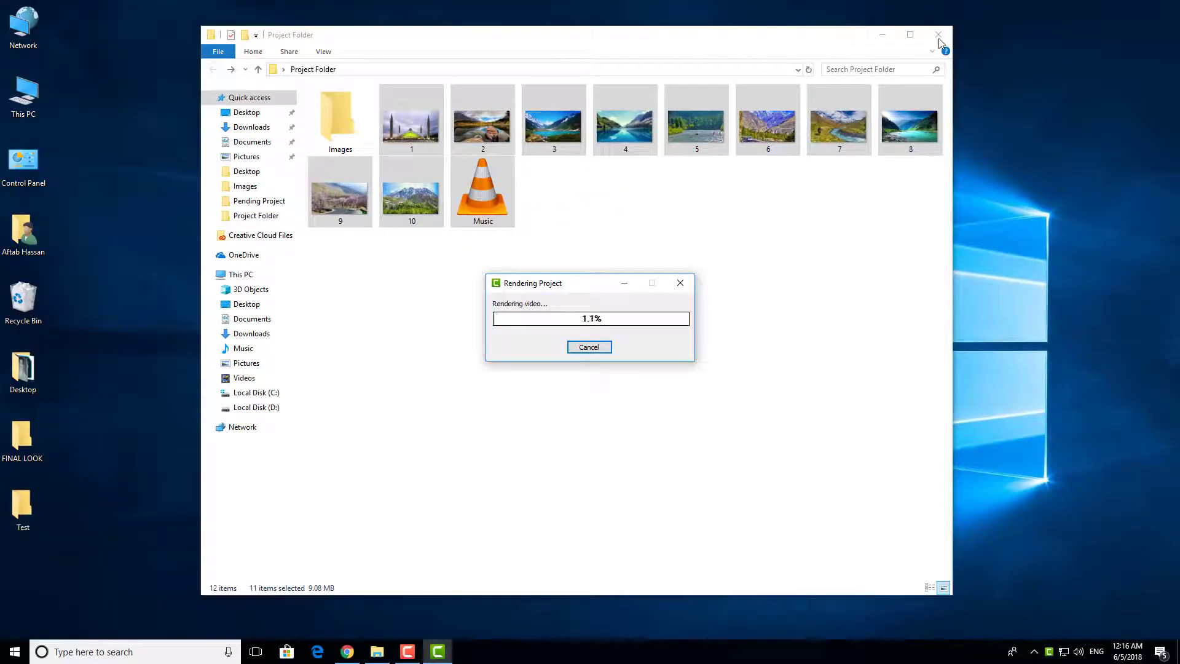
Step: Close the Project Folder window and reposition the rendering progress dialog on the desktop
{"action": "left_click", "coordinate": [938, 35]}
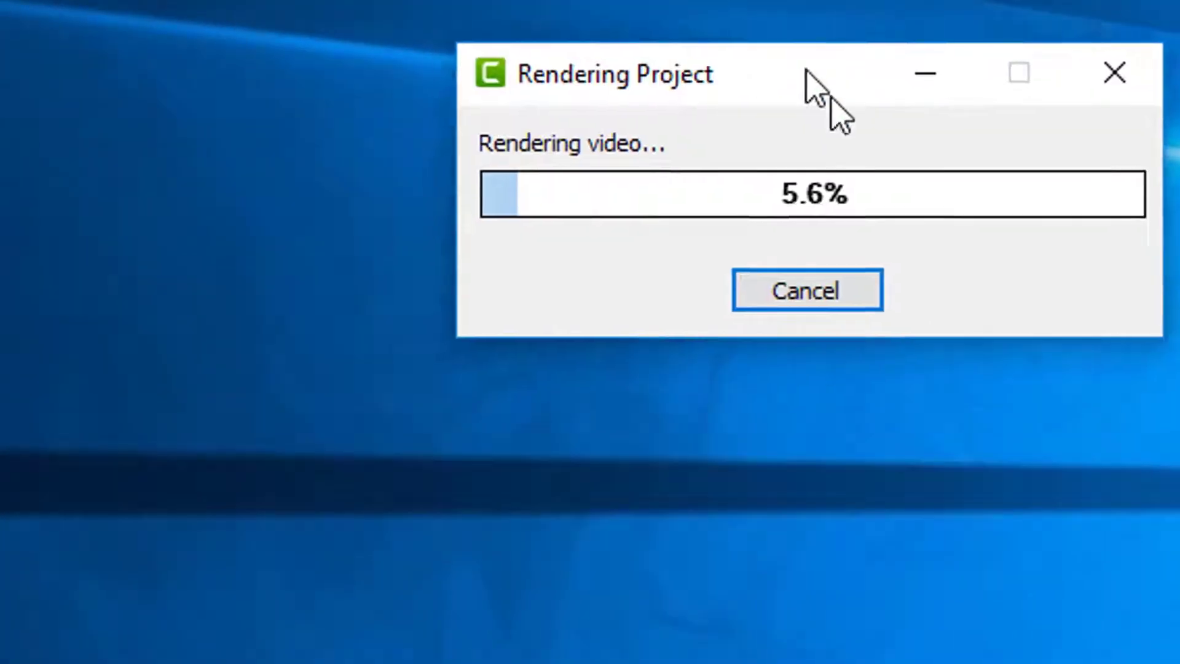
{"action": "left_click_drag", "start_coordinate": [805, 68], "coordinate": [717, 245]}
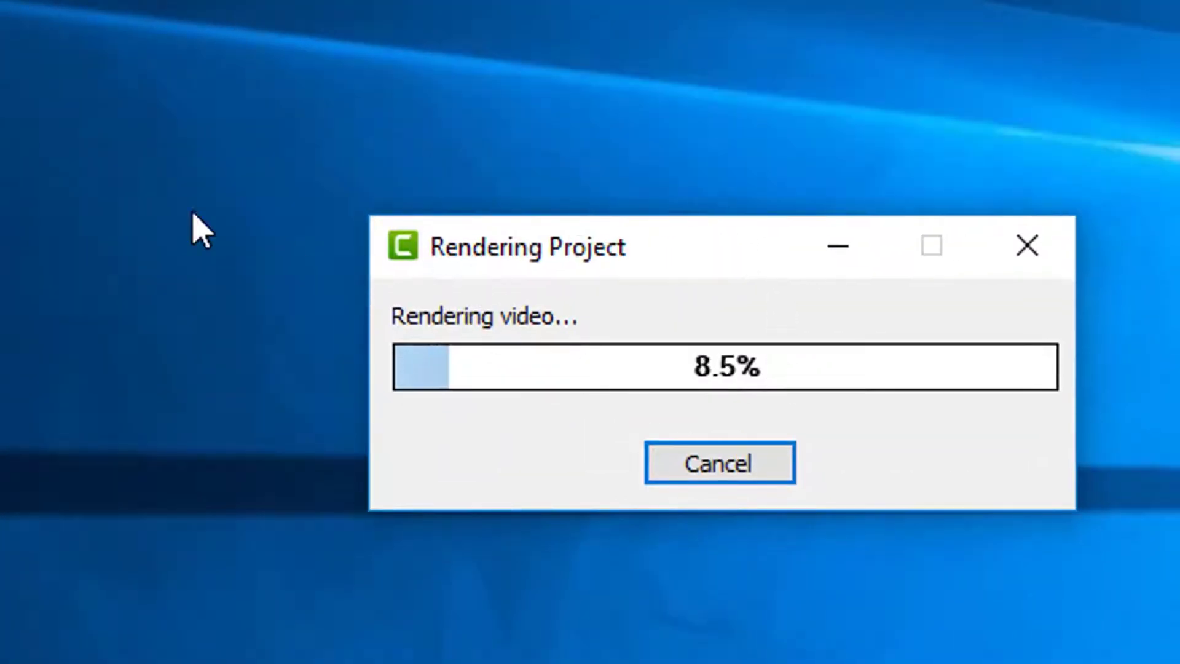
{"action": "left_click_drag", "start_coordinate": [154, 142], "coordinate": [1177, 653]}
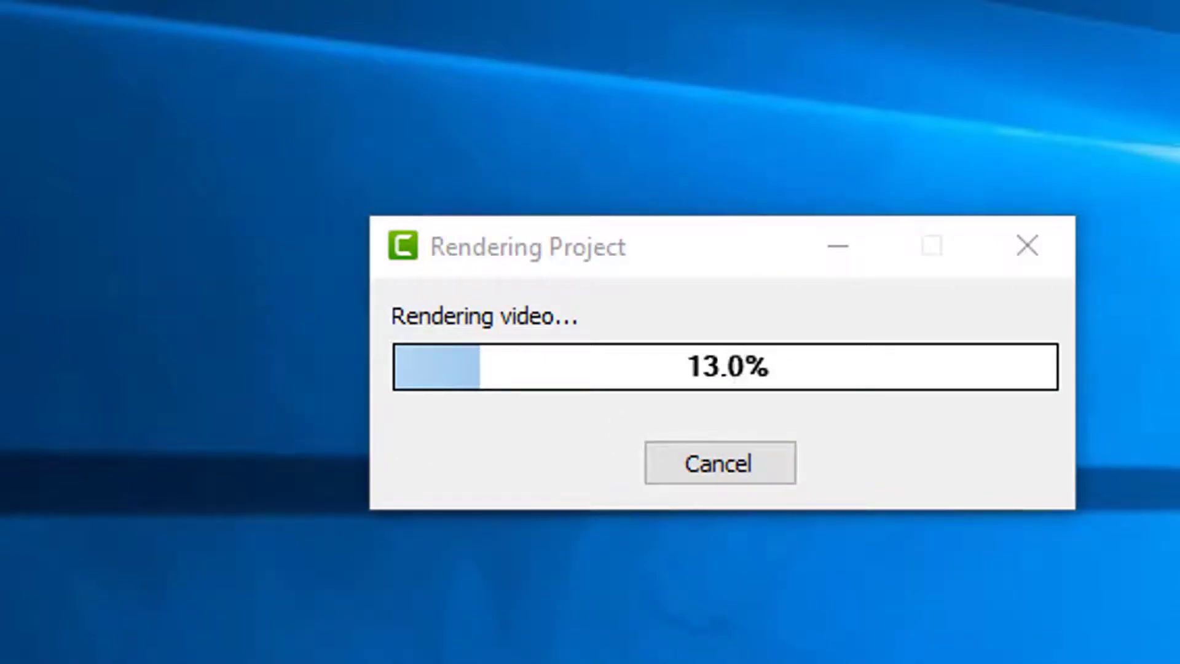
{"action": "left_click_drag", "start_coordinate": [247, 70], "coordinate": [37, 61]}
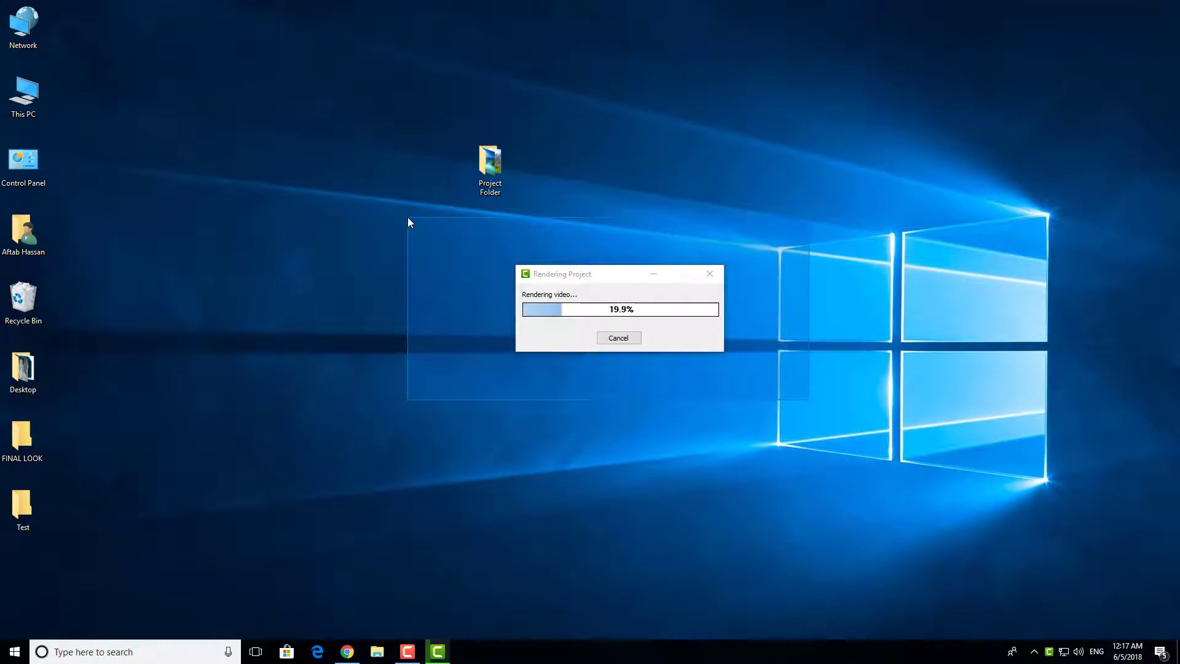
{"action": "left_click_drag", "start_coordinate": [407, 217], "coordinate": [408, 216]}
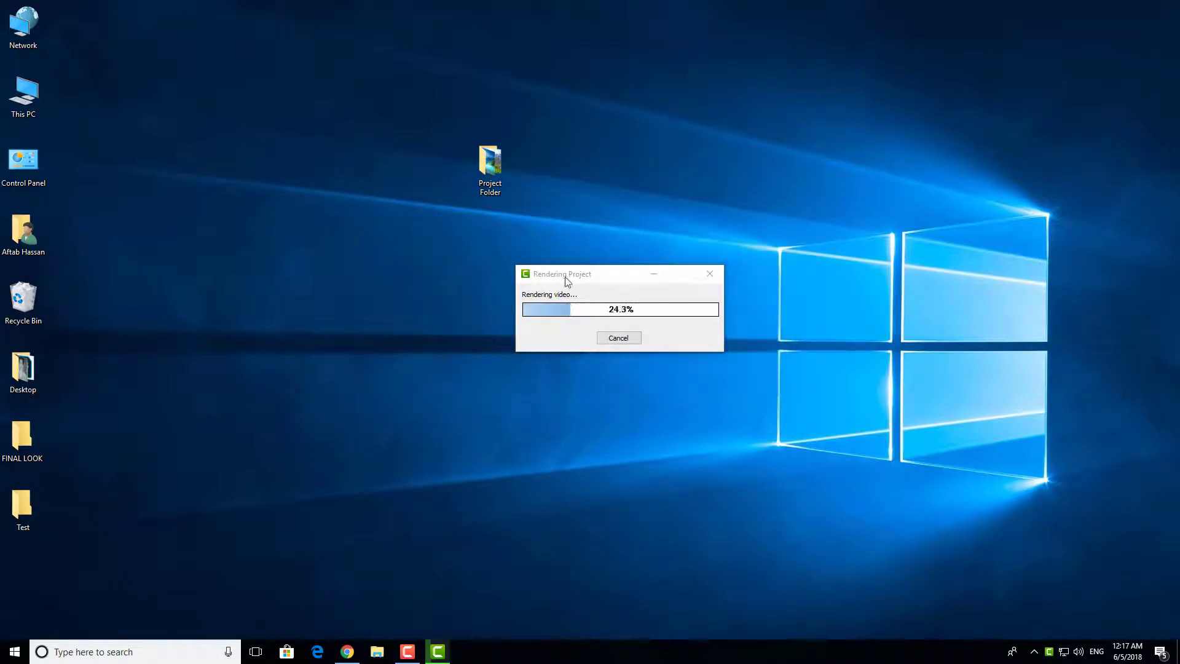